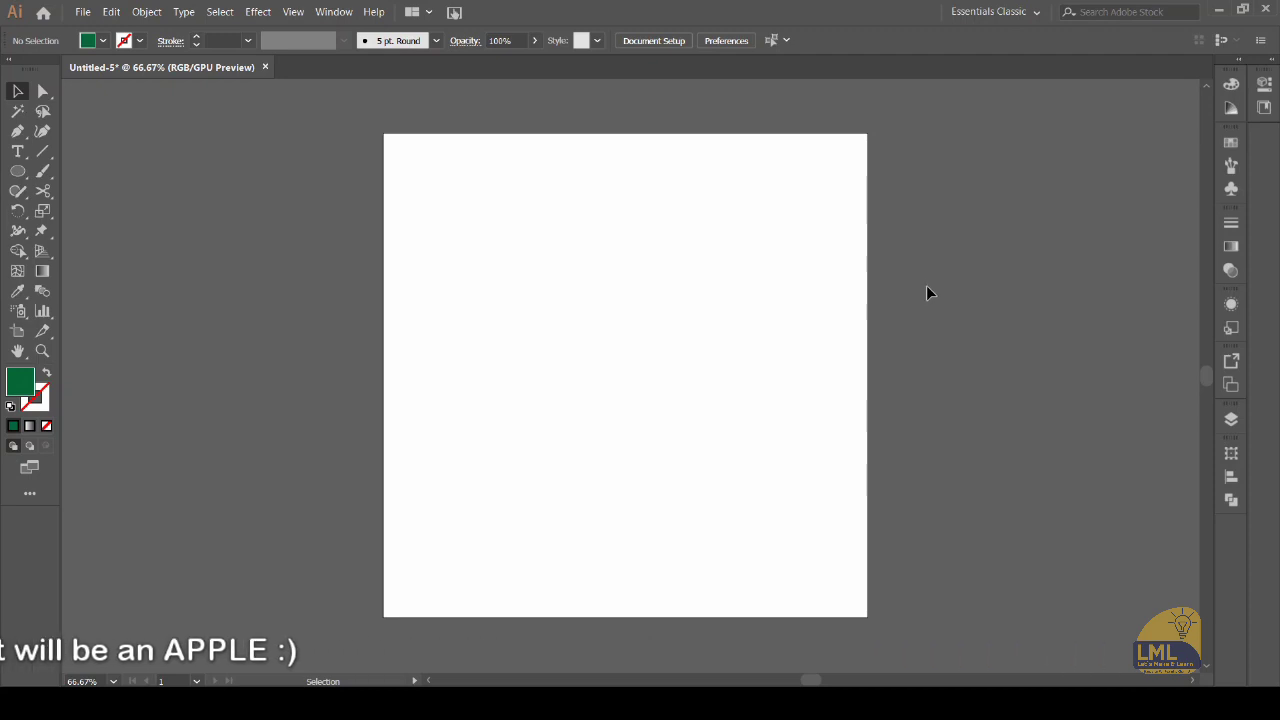
# Draw a 150 px wide and 150 px high green circle and place it slightly up and left of the artboard's centre.
pyautogui.click(18, 176)
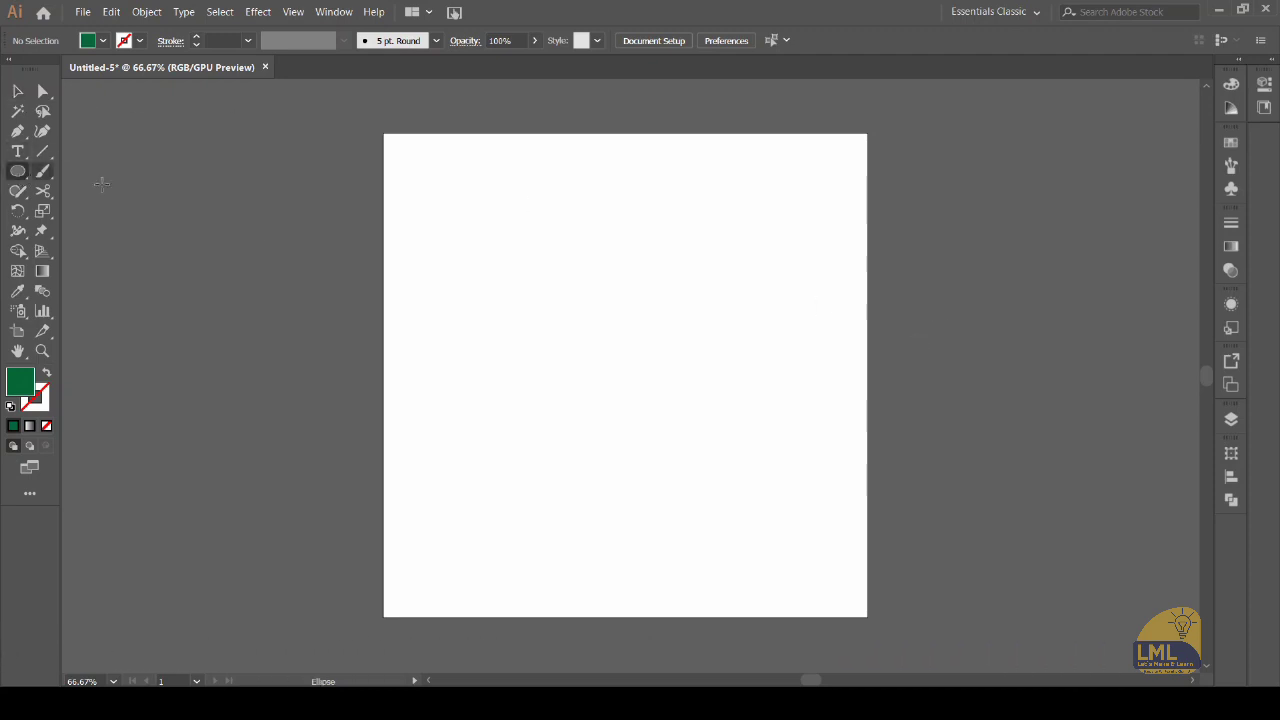
pyautogui.click(605, 337)
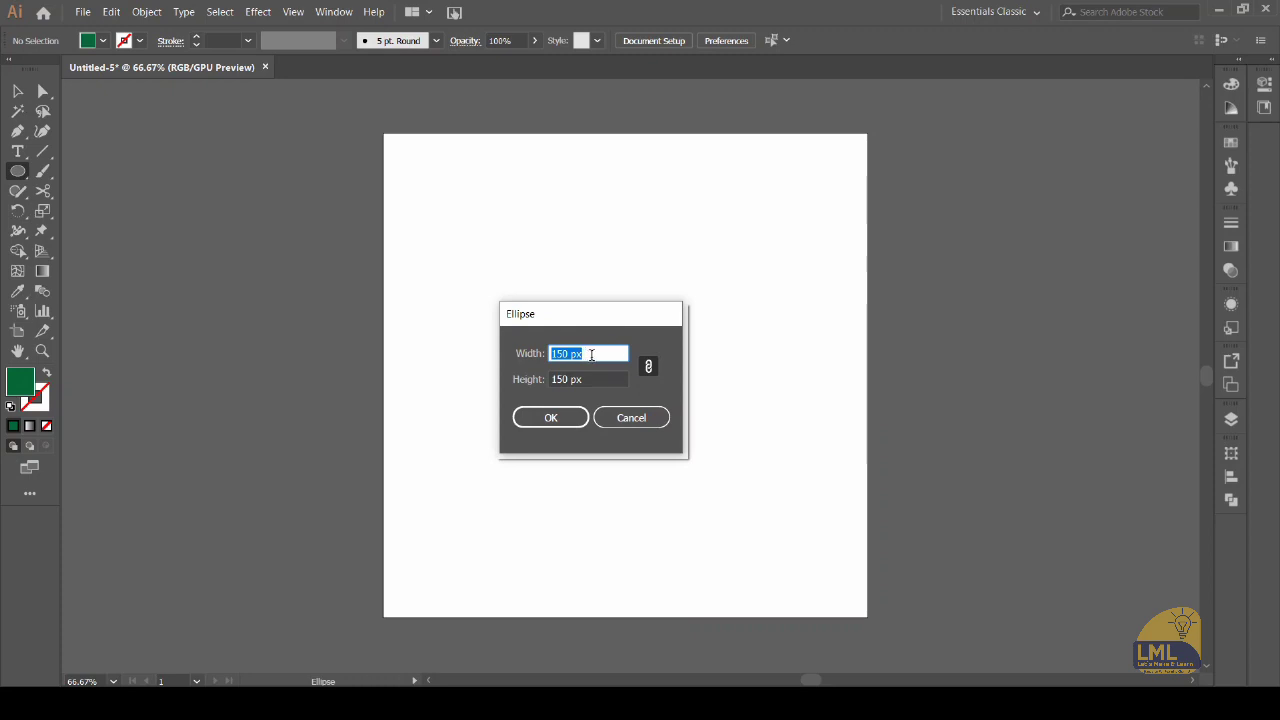
pyautogui.click(648, 367)
pyautogui.click(569, 418)
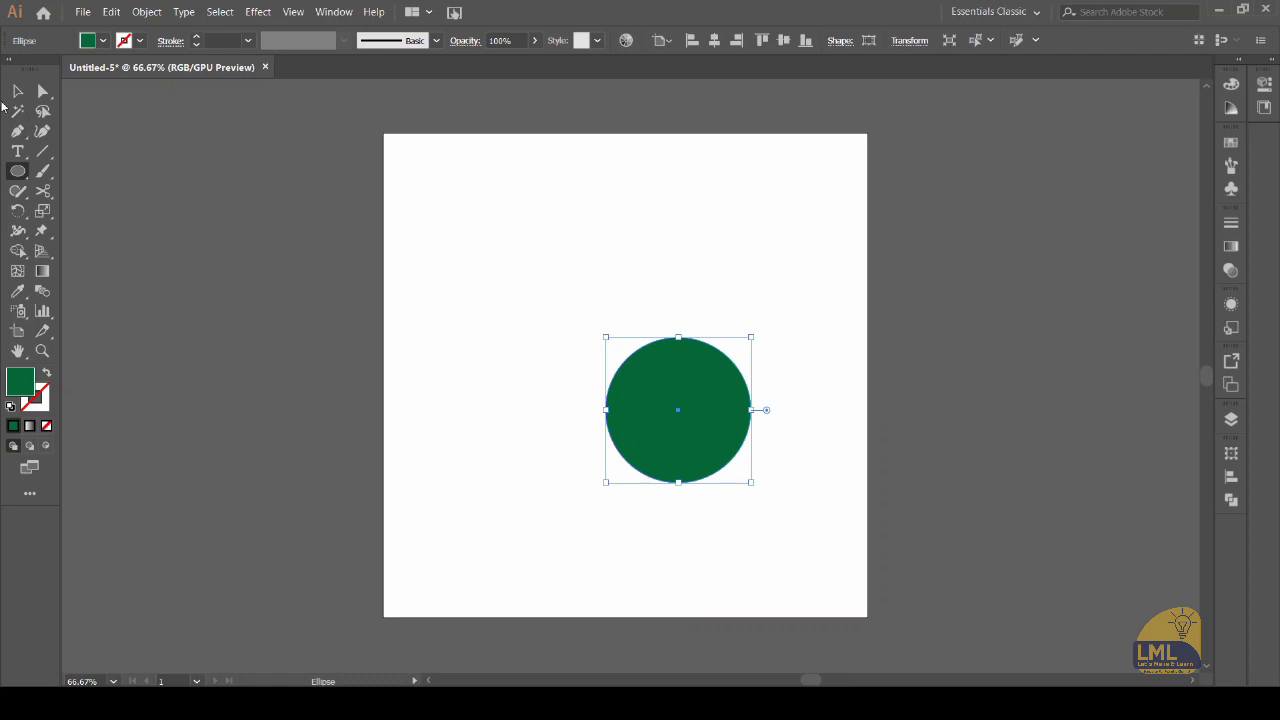
pyautogui.press('v')
pyautogui.moveTo(677, 409); pyautogui.dragTo(566, 360)
# Move the circle's lowest anchor point 40 px straight down to stretch it into an egg shape.
pyautogui.click(42, 91)
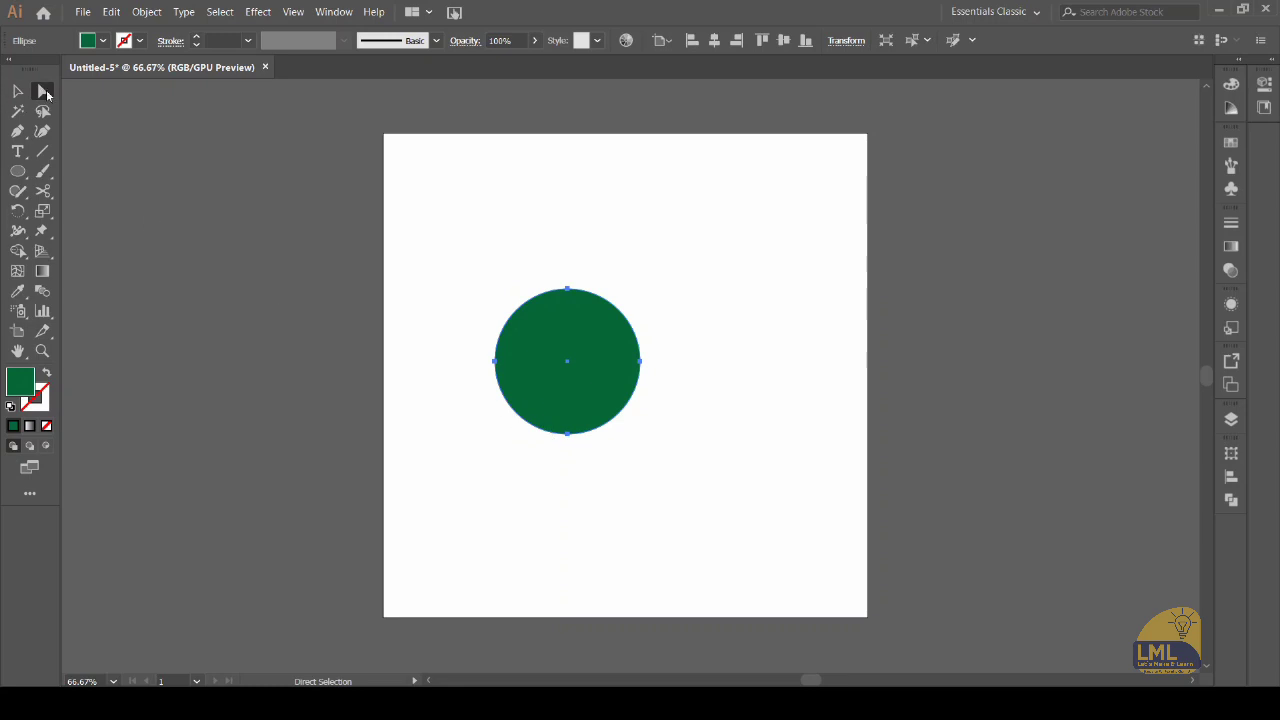
pyautogui.click(567, 437)
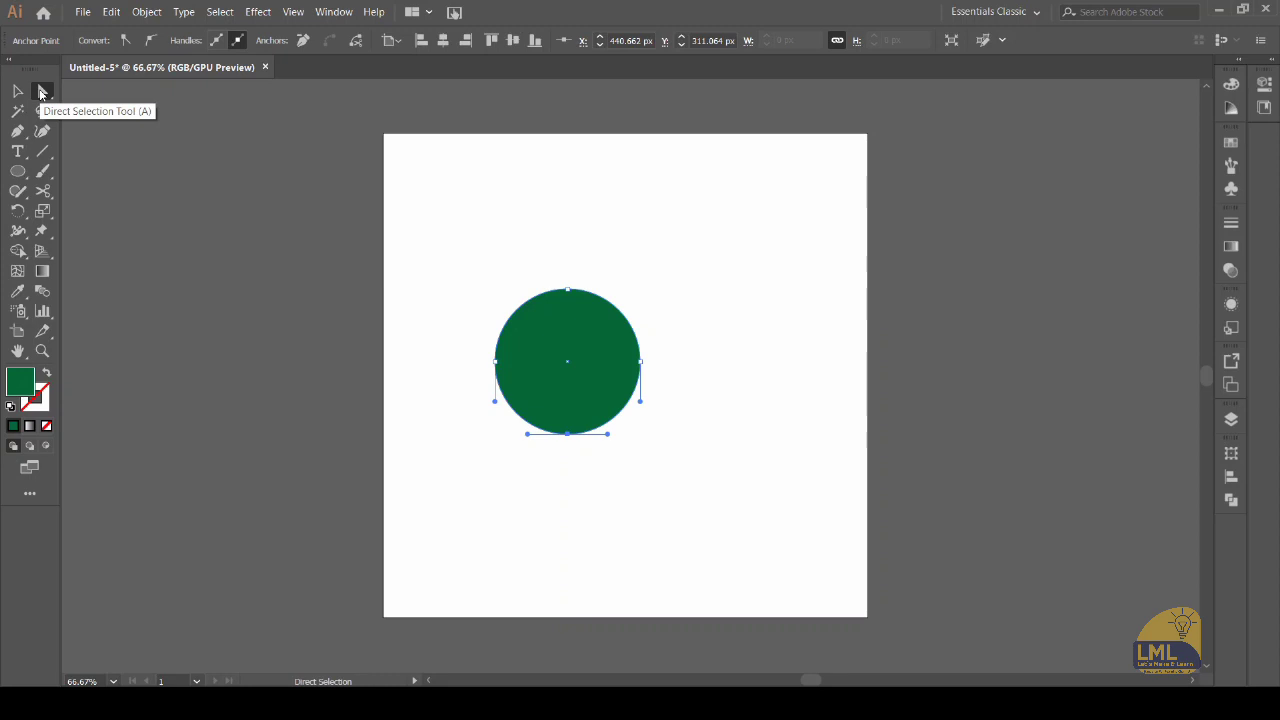
pyautogui.click(41, 92)
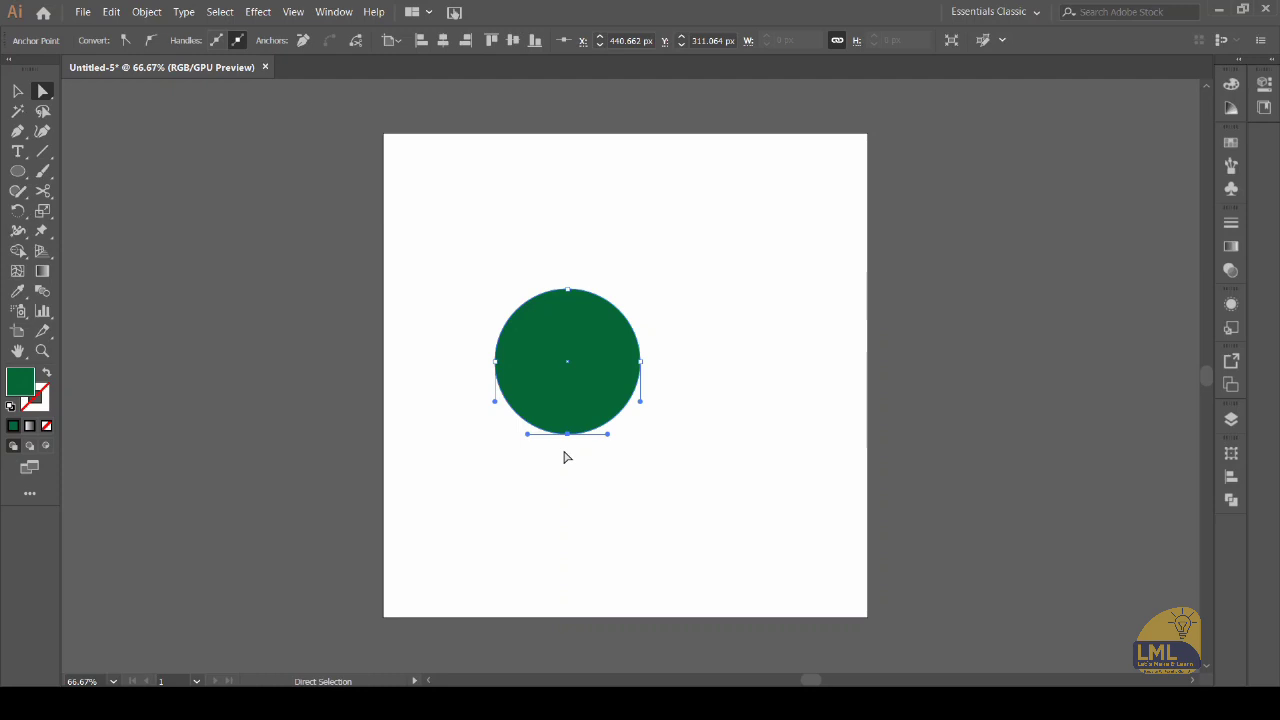
pyautogui.press('ctrl')
pyautogui.hotkey('shift', 'Down')
pyautogui.hotkey('shift', 'Down')
pyautogui.hotkey('shift', 'Down')
pyautogui.hotkey('shift', 'Down')
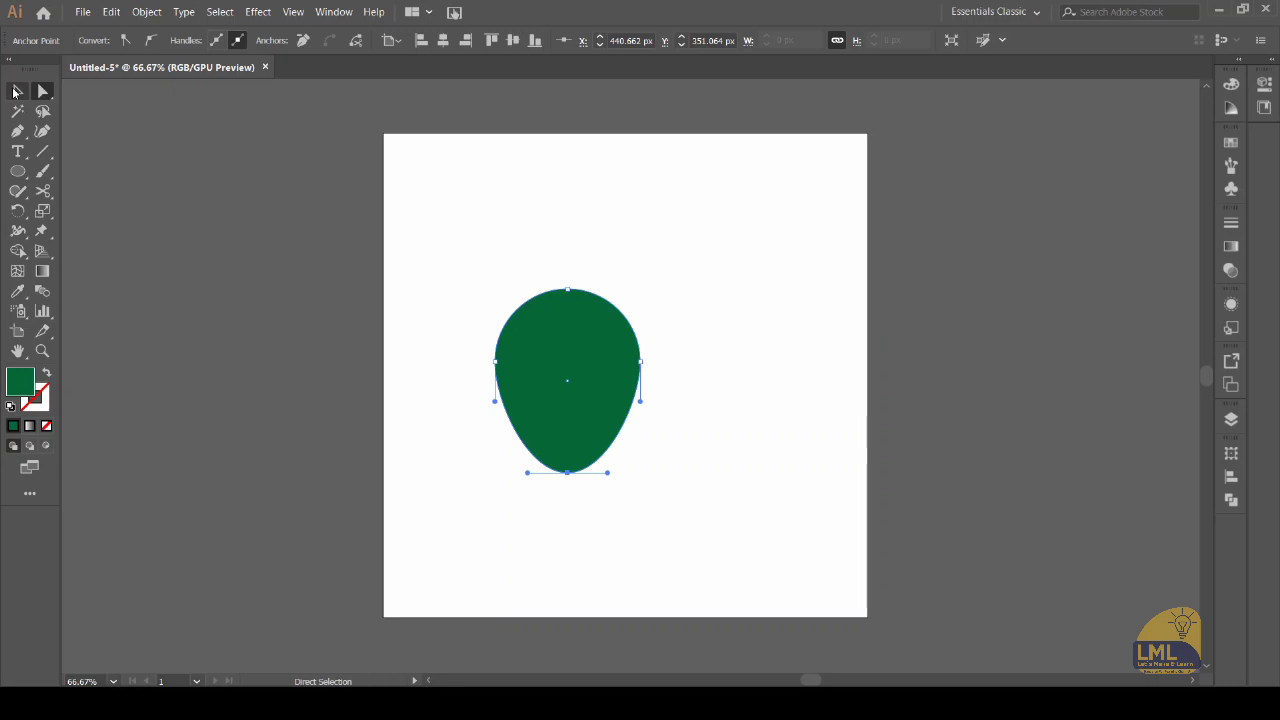
# Duplicate the egg shape 75 px to the right at the same height so that it overlaps the original.
pyautogui.click(16, 92)
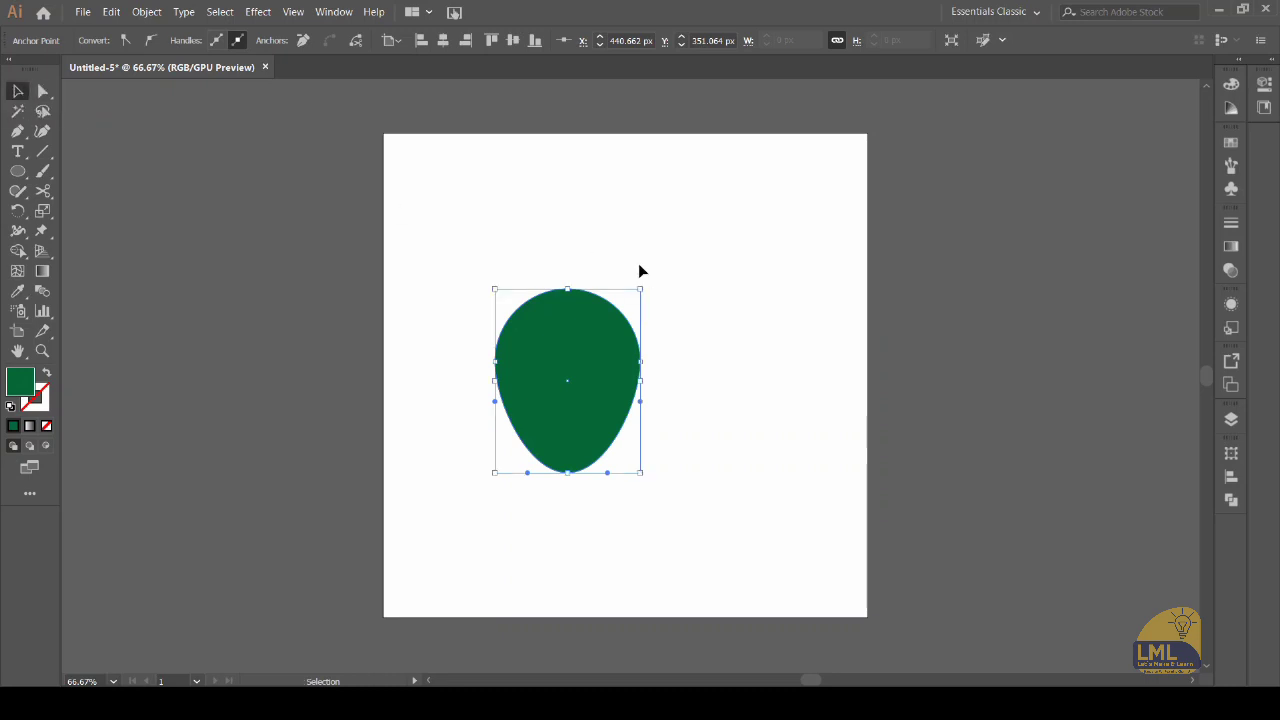
pyautogui.click(611, 340)
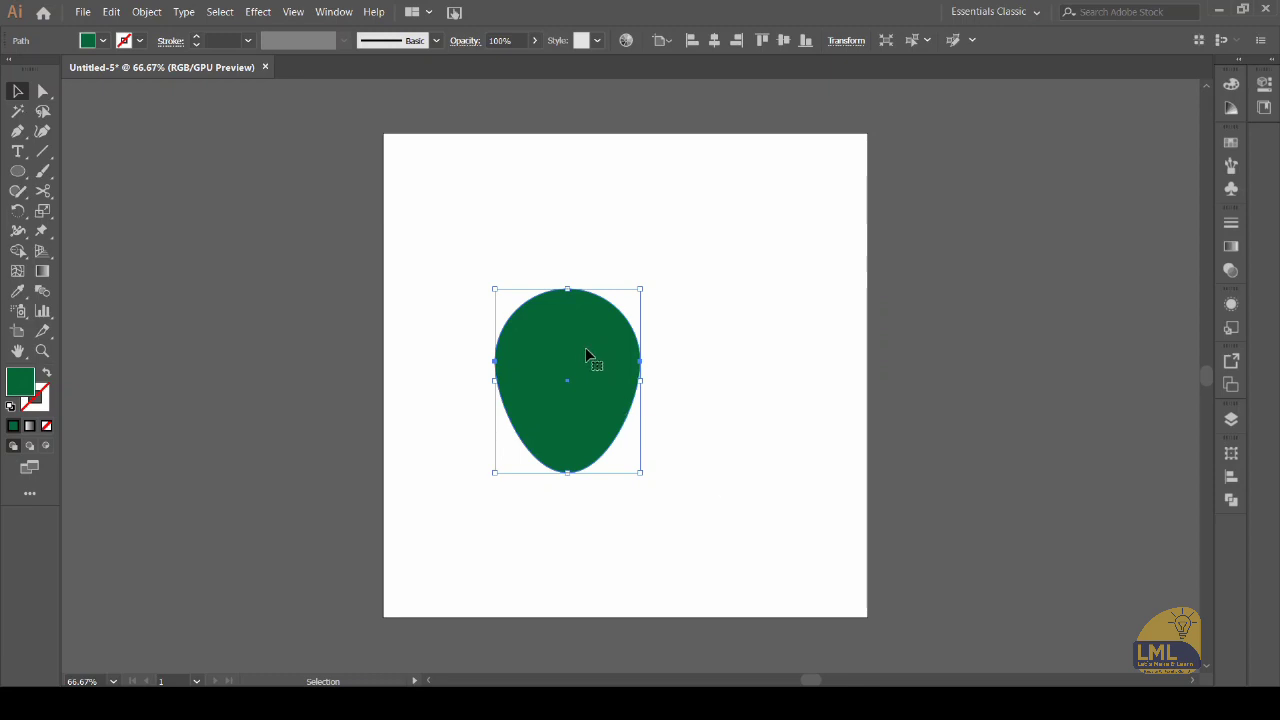
pyautogui.moveTo(574, 355); pyautogui.dragTo(647, 366)
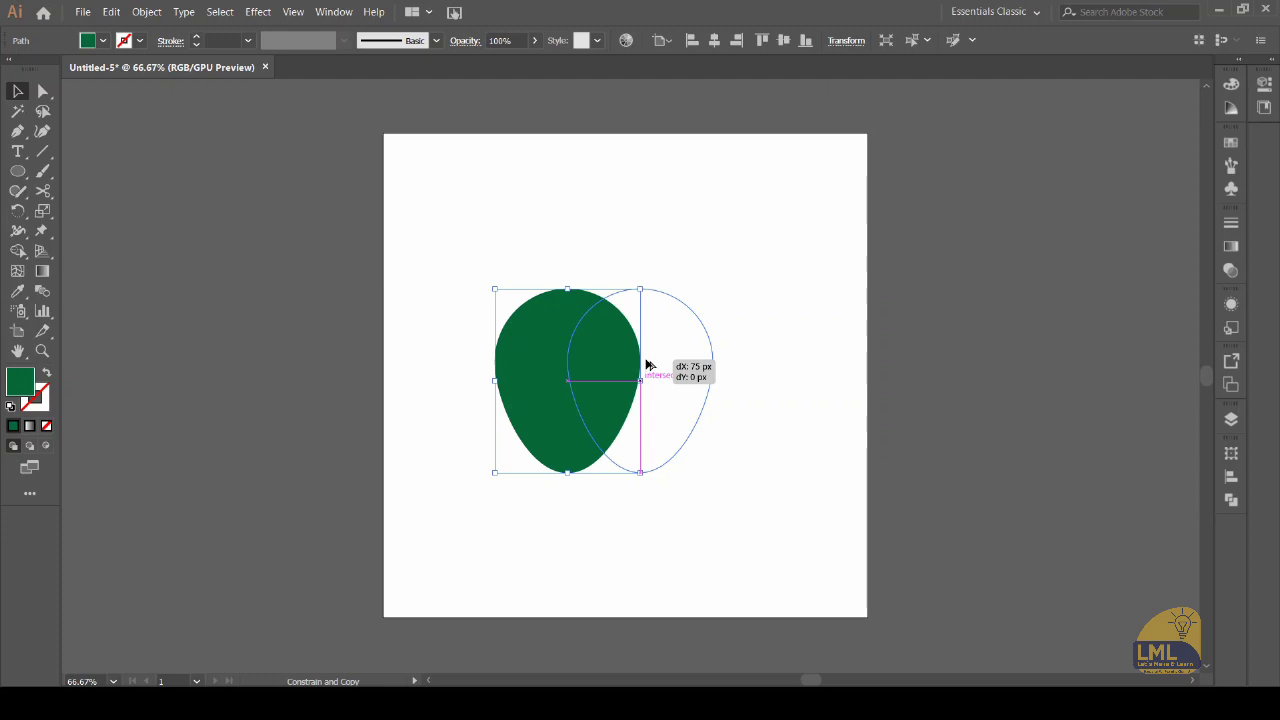
pyautogui.moveTo(647, 366); pyautogui.dragTo(647, 366)
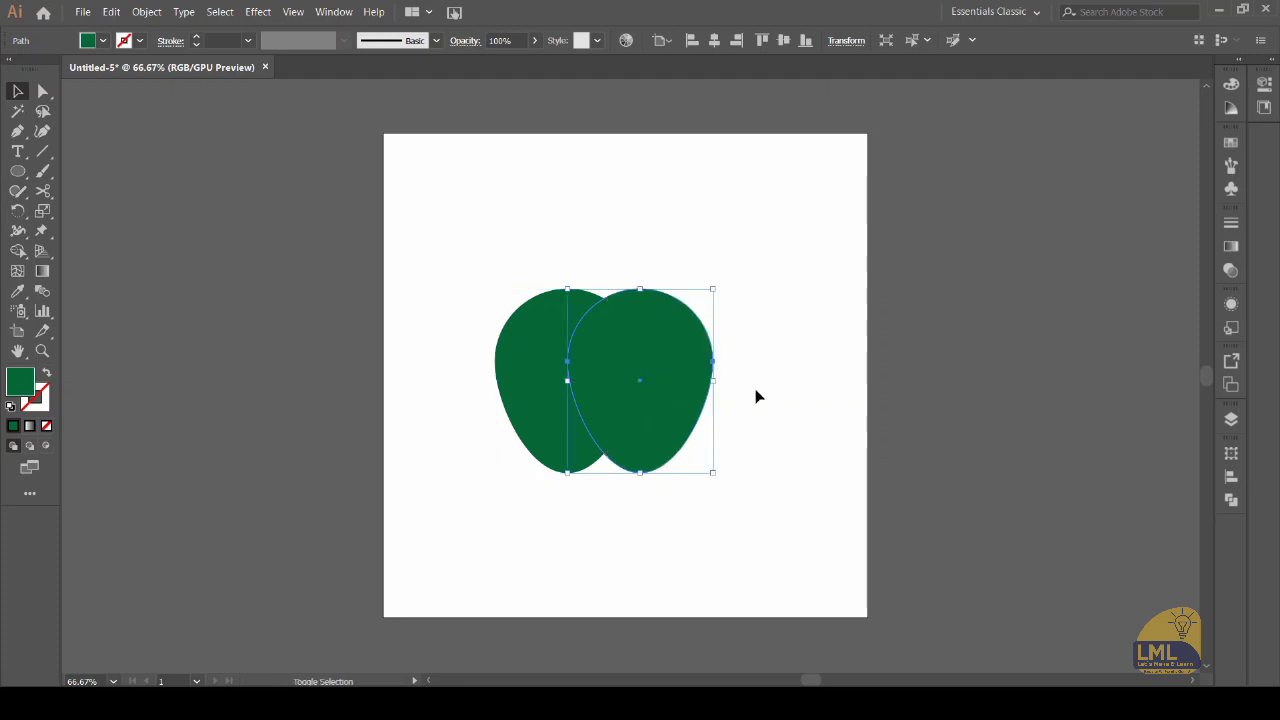
pyautogui.click(811, 413)
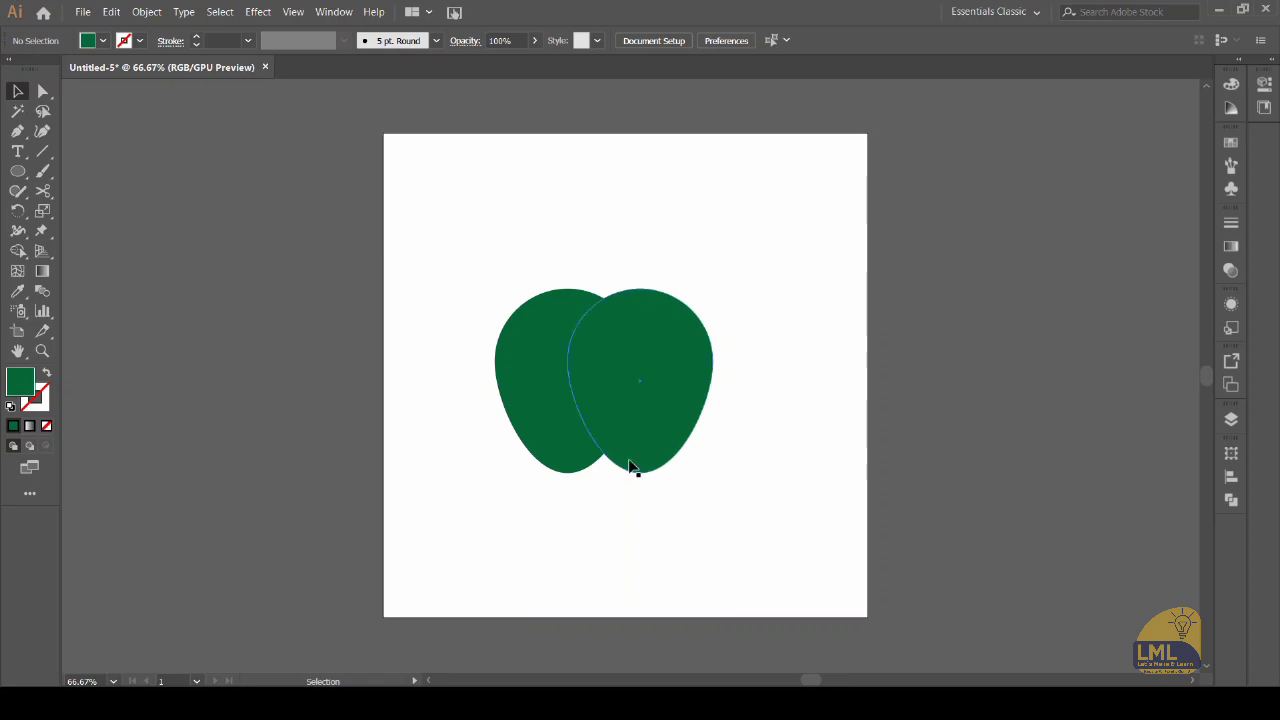
# Rotate the left egg shape by 10° about its centre.
pyautogui.click(535, 388)
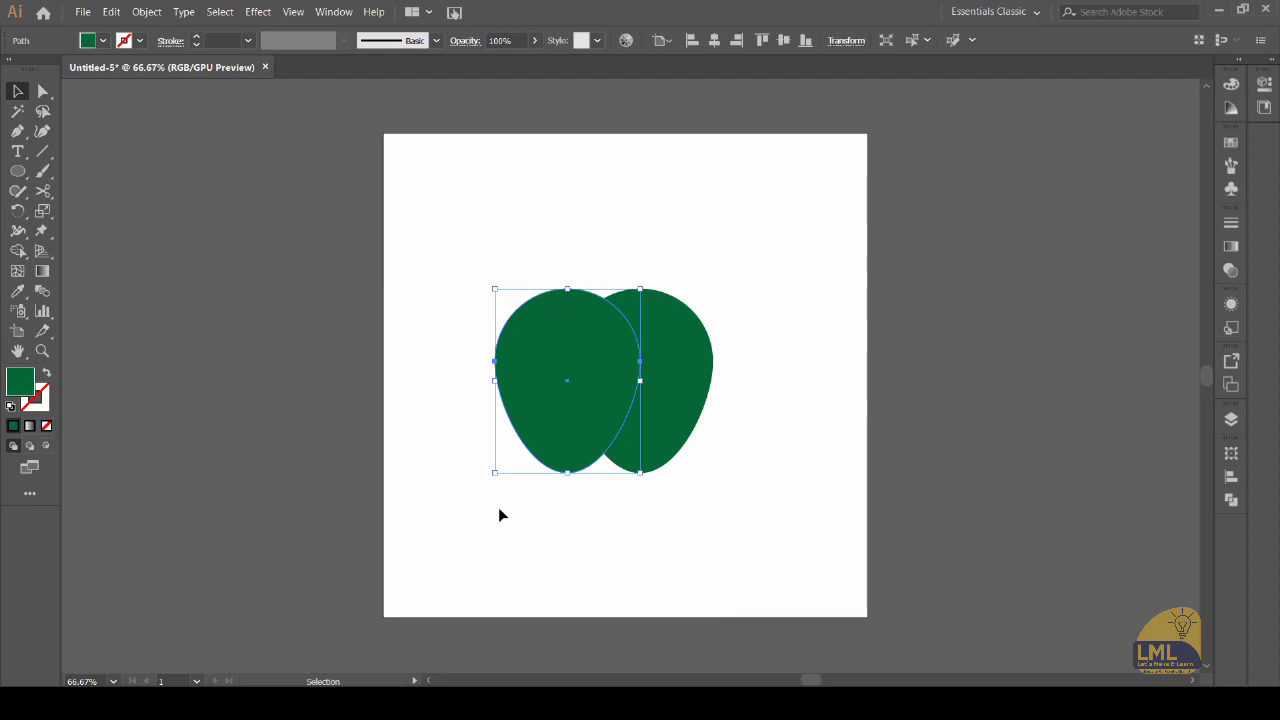
pyautogui.click(19, 212)
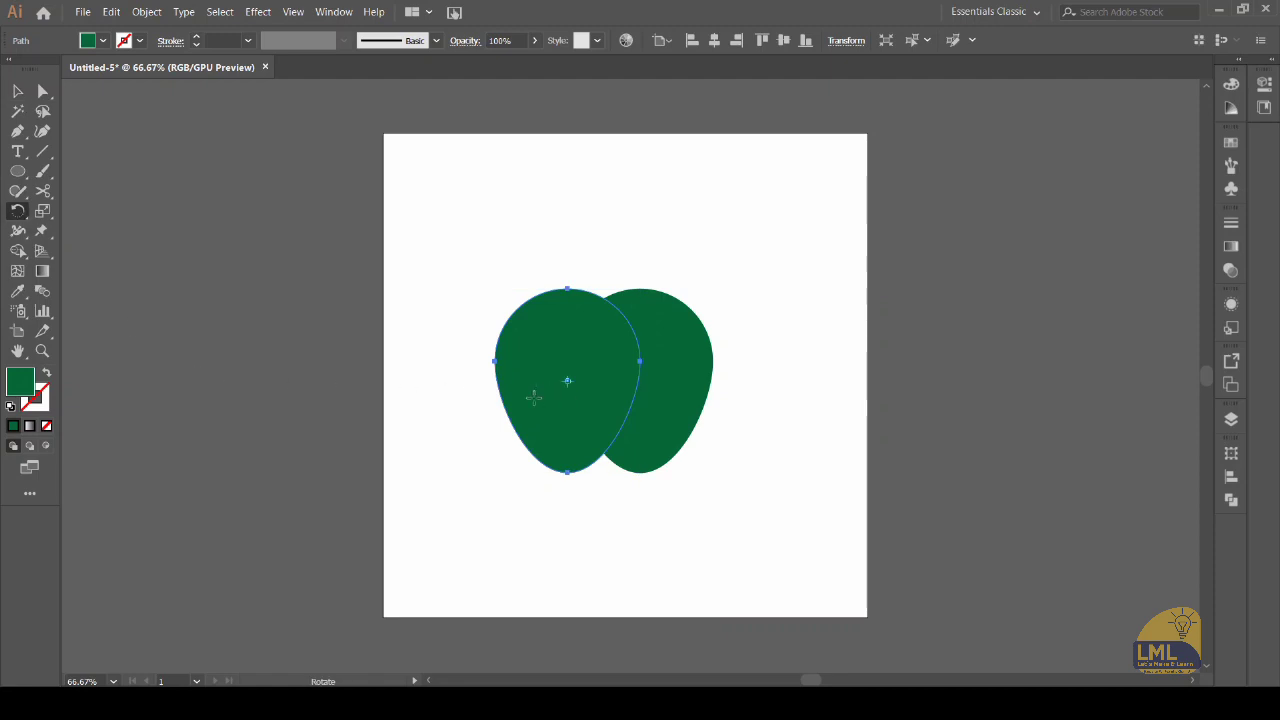
pyautogui.press('Return')
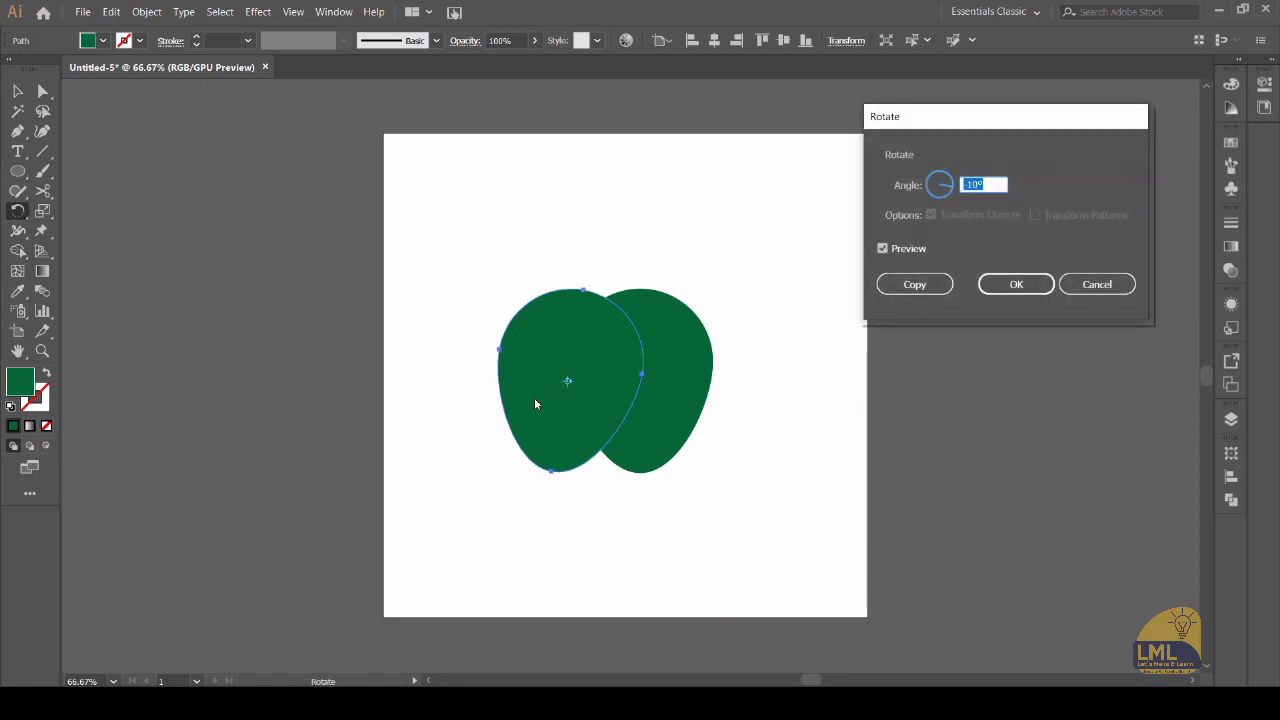
pyautogui.moveTo(992, 120); pyautogui.dragTo(984, 235)
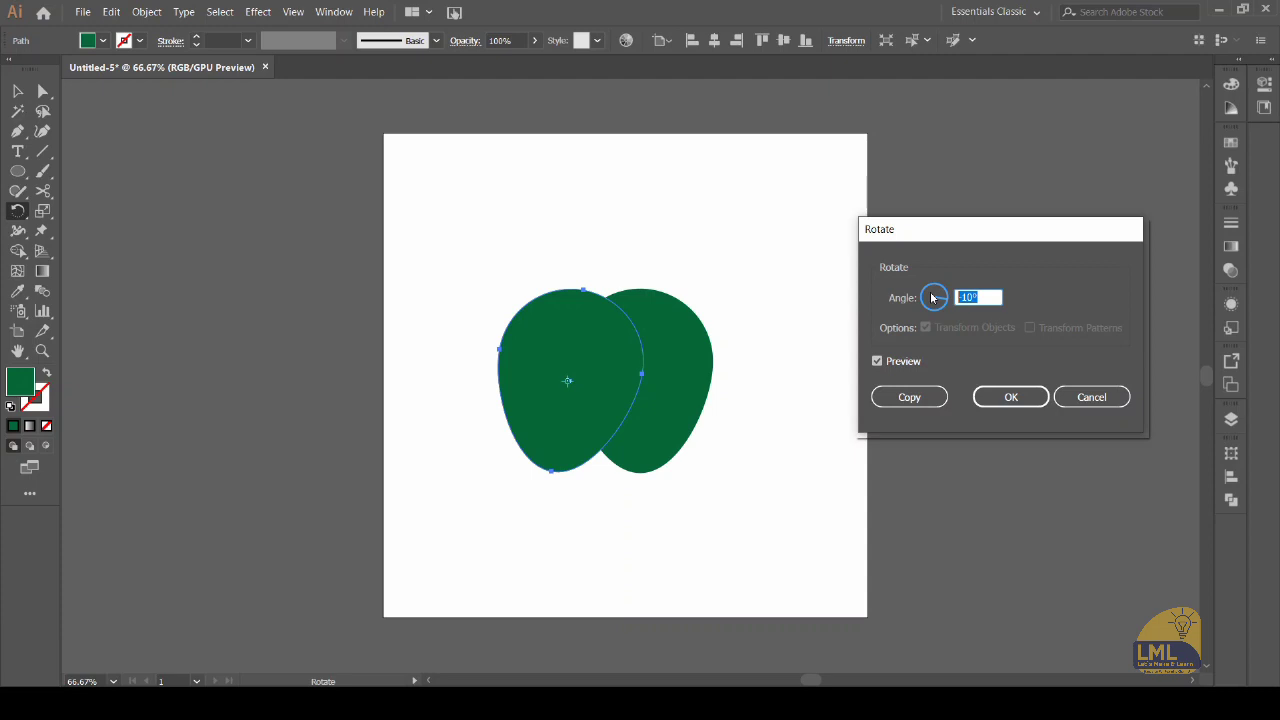
pyautogui.write('10')
pyautogui.click(1010, 395)
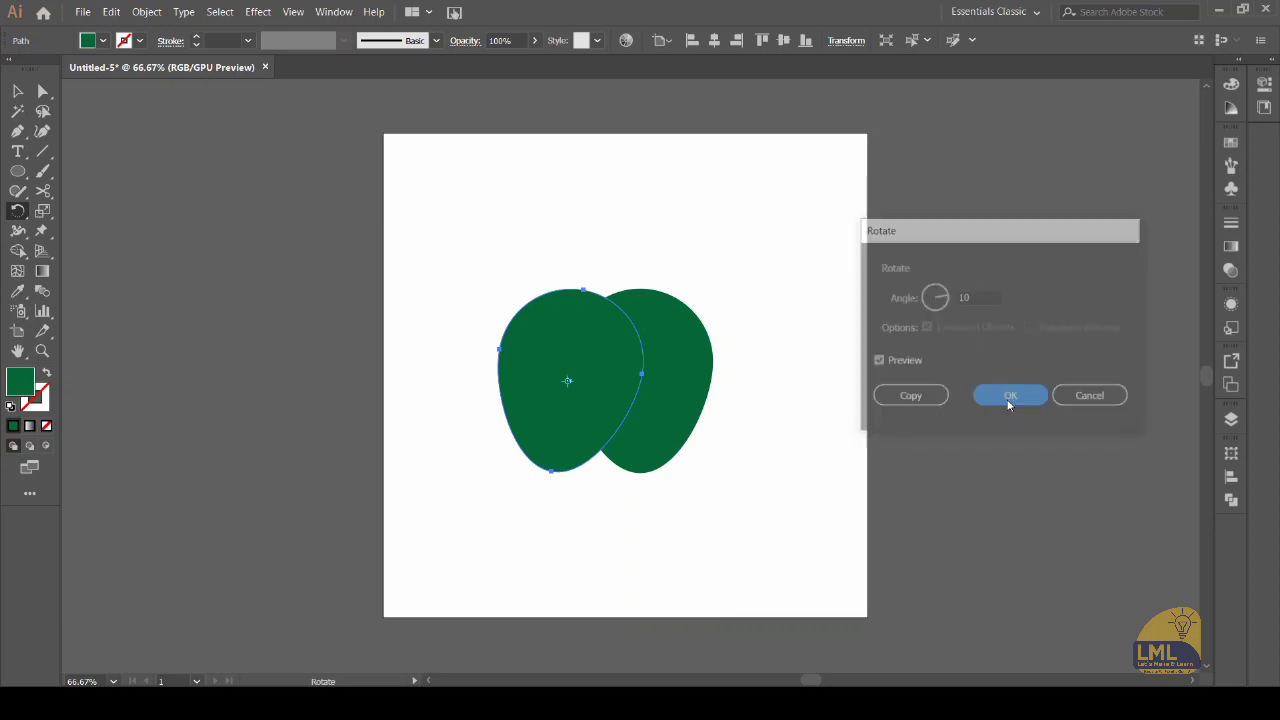
# Rotate the right egg shape by -10° about its centre and clear the selection.
pyautogui.click(18, 92)
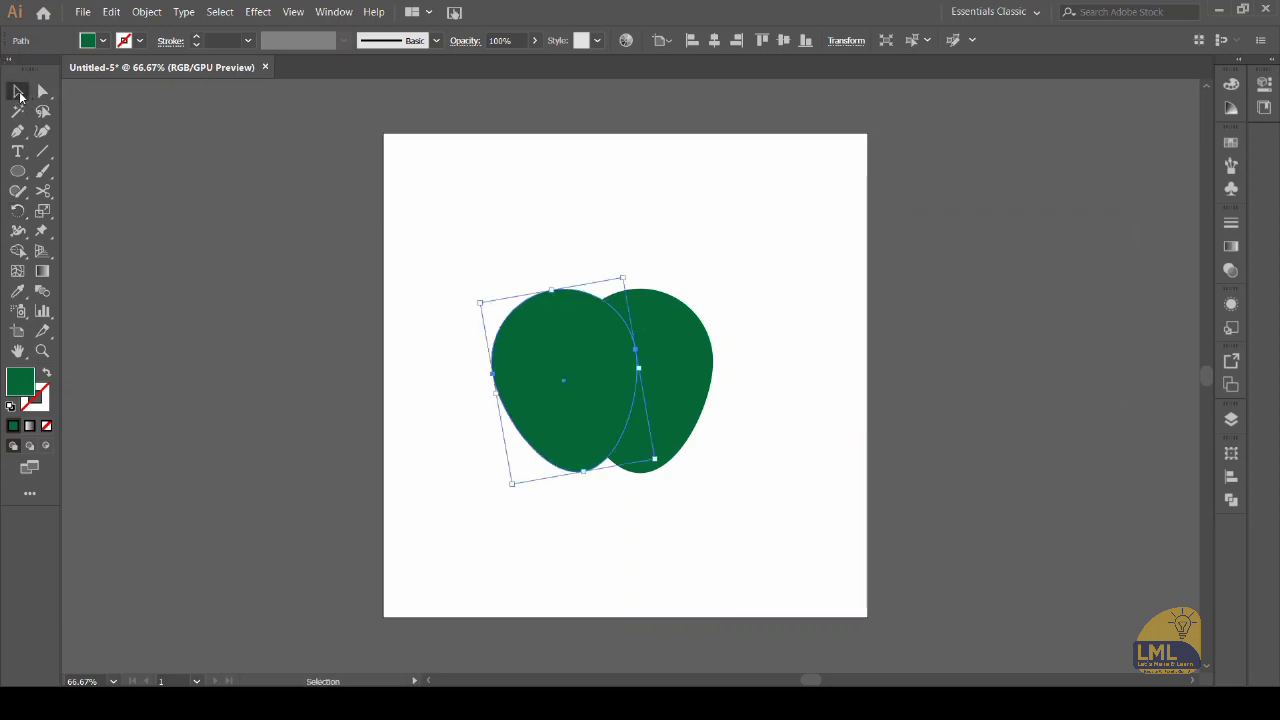
pyautogui.click(670, 357)
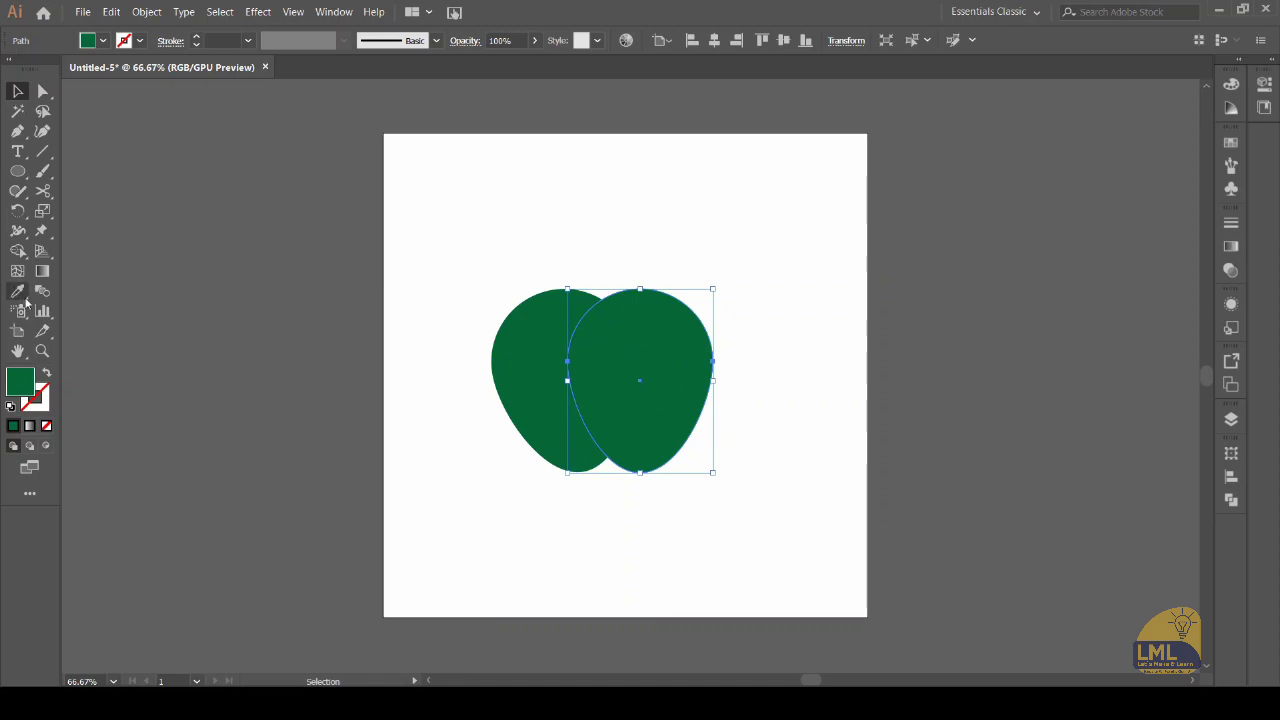
pyautogui.click(17, 211)
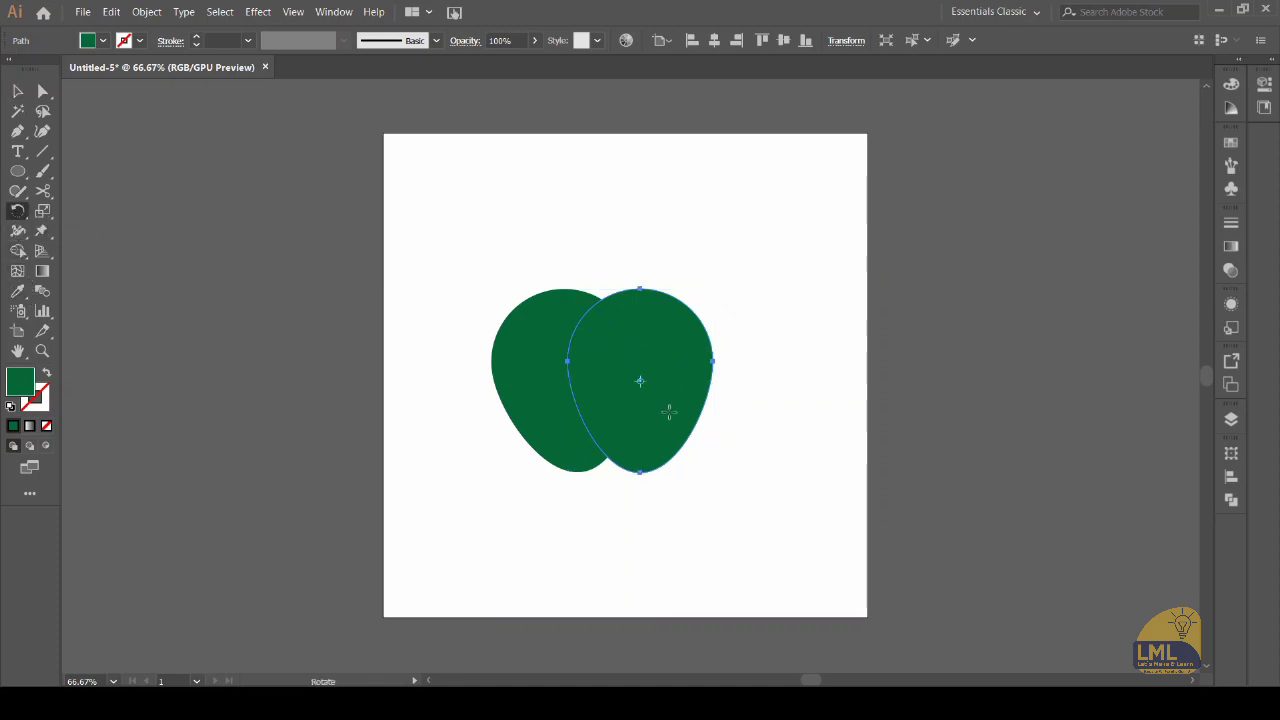
pyautogui.press('Return')
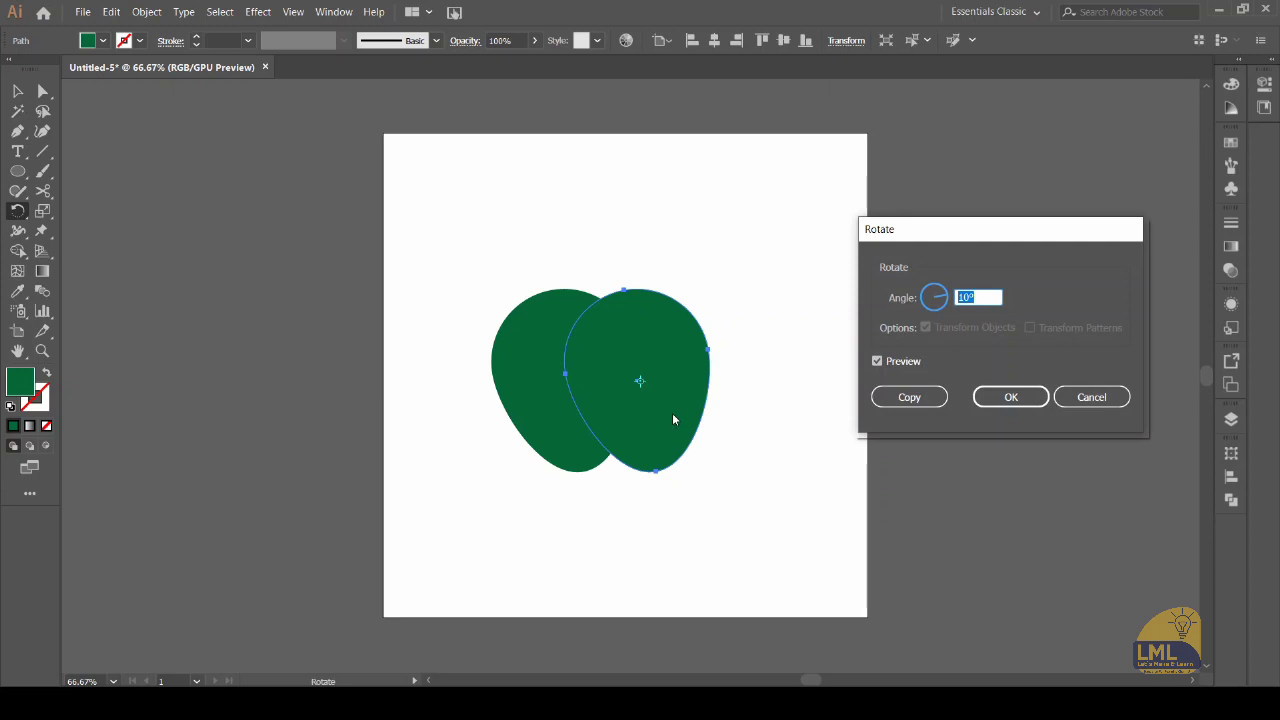
pyautogui.click(988, 298)
pyautogui.write('-')
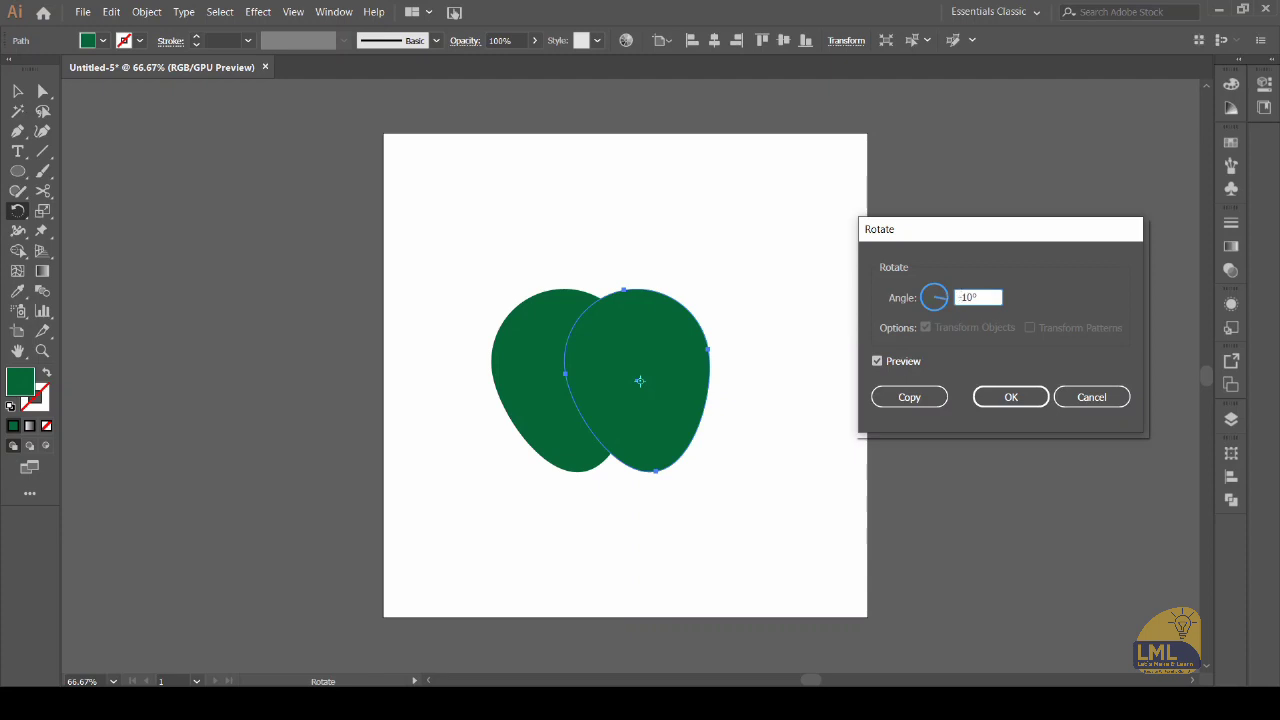
pyautogui.click(1017, 397)
pyautogui.press('v')
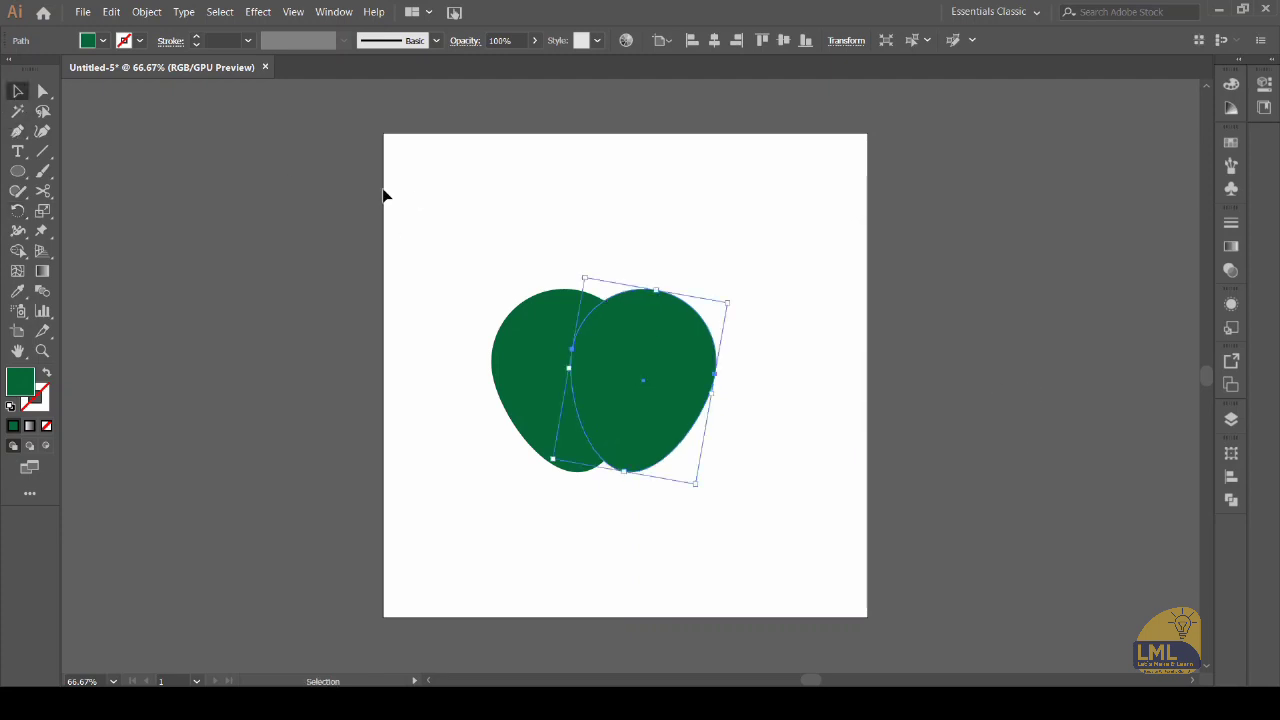
pyautogui.click(383, 194)
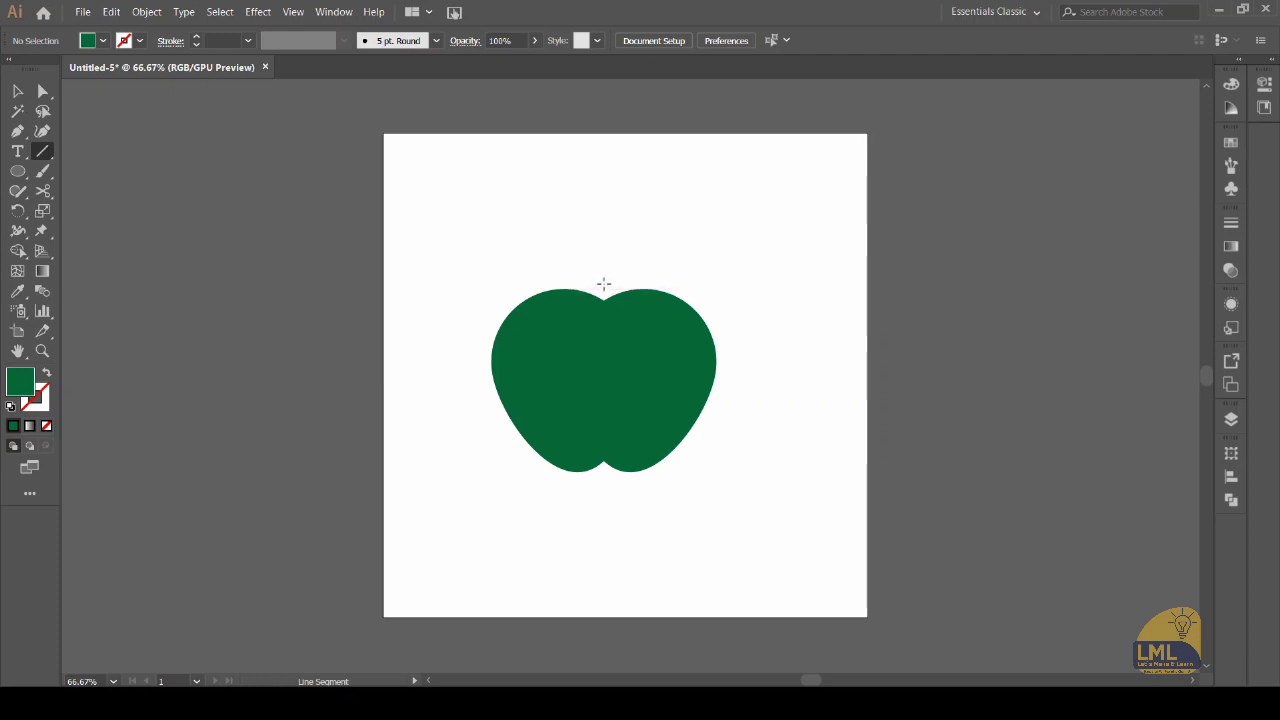
# Draw a diagonal stem line rising right from just above the apple's upper notch, with brown C=35 M=60 Y=80 K=25 as fill and stroke.
pyautogui.moveTo(604, 284); pyautogui.dragTo(655, 225)
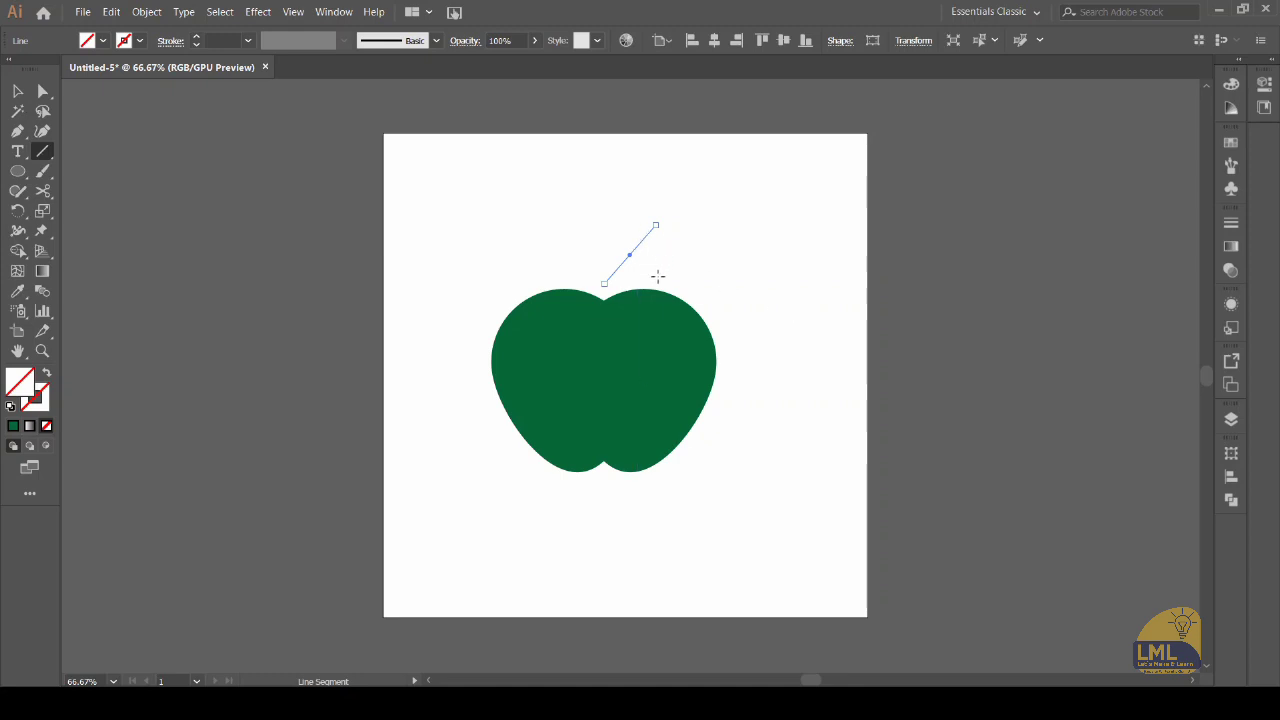
pyautogui.click(43, 92)
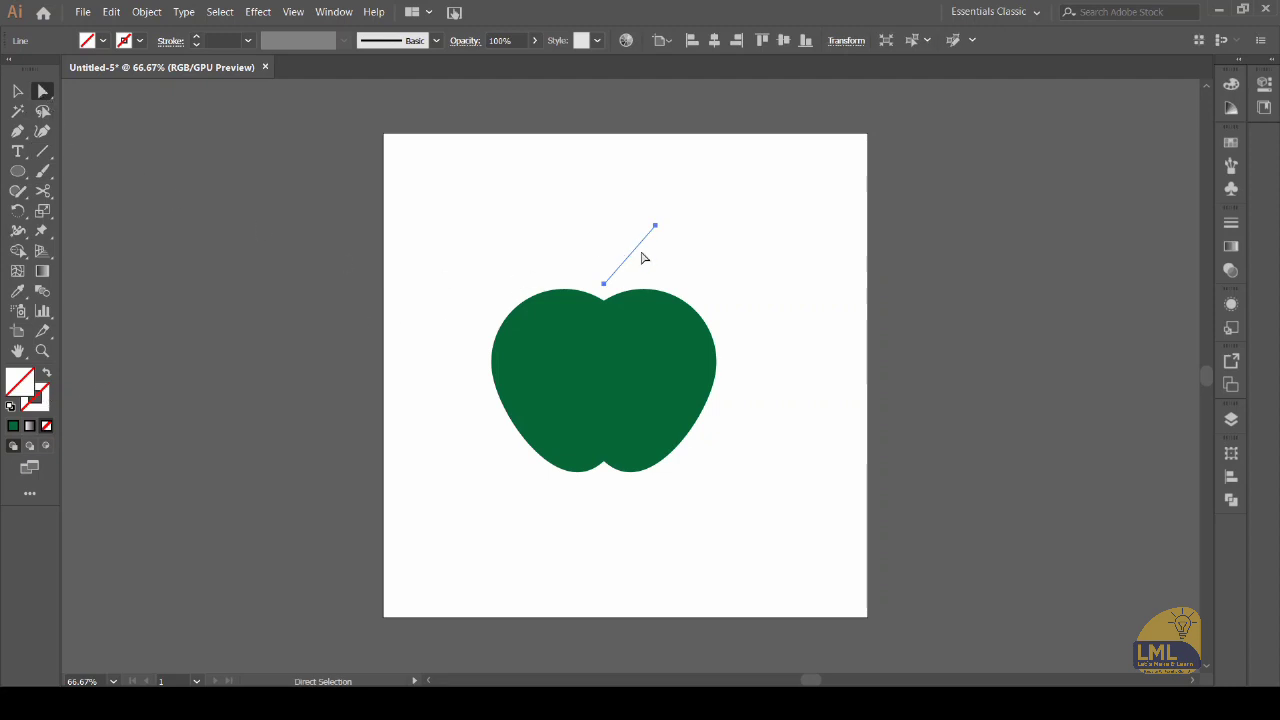
pyautogui.click(1232, 144)
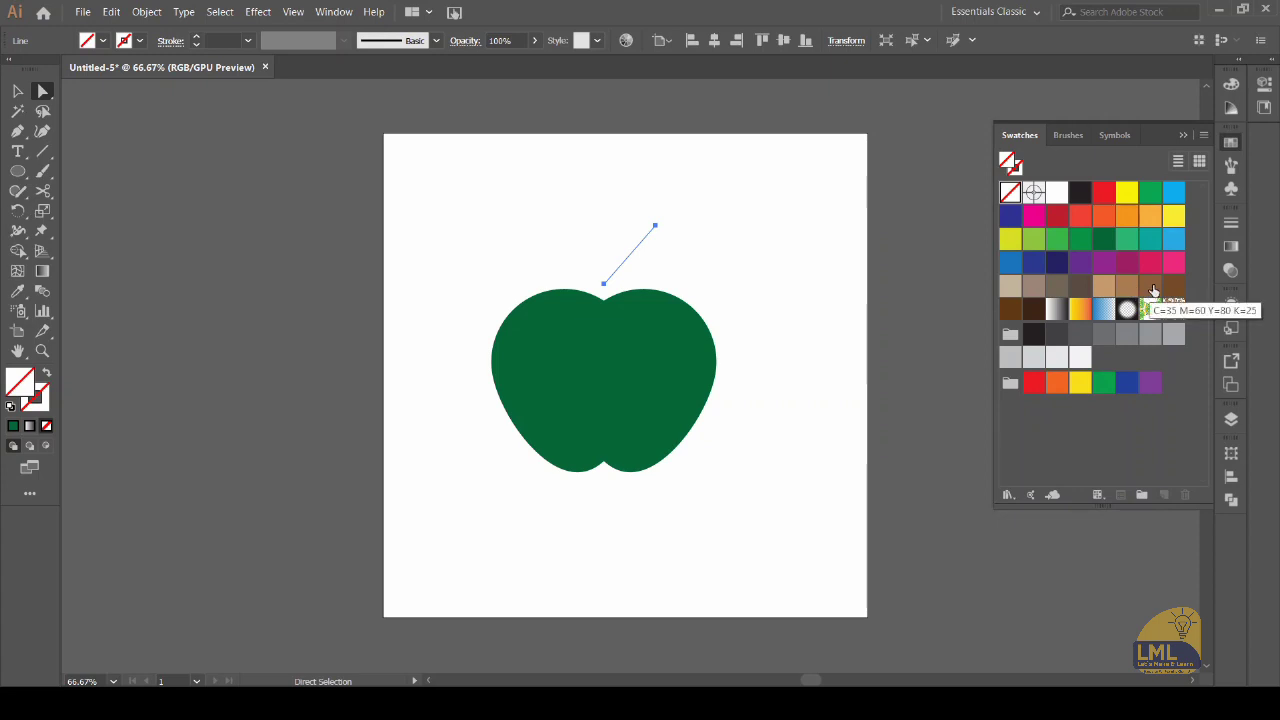
pyautogui.click(1151, 290)
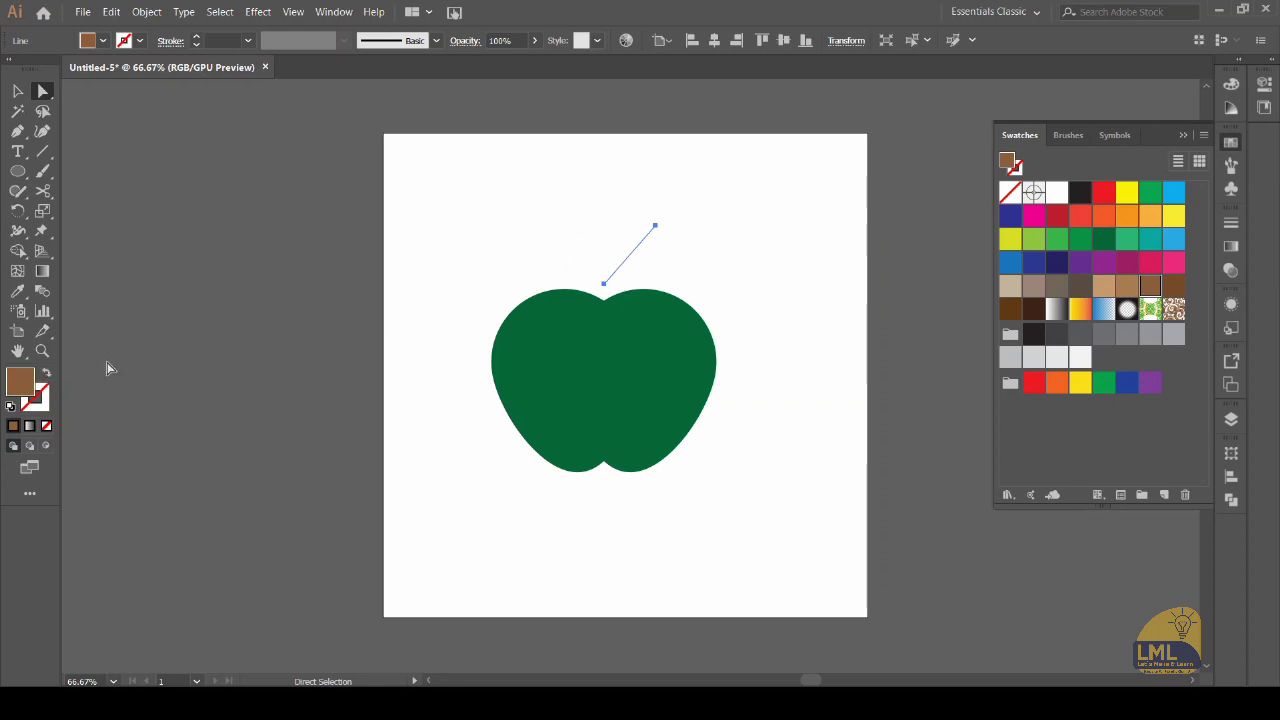
pyautogui.click(1018, 170)
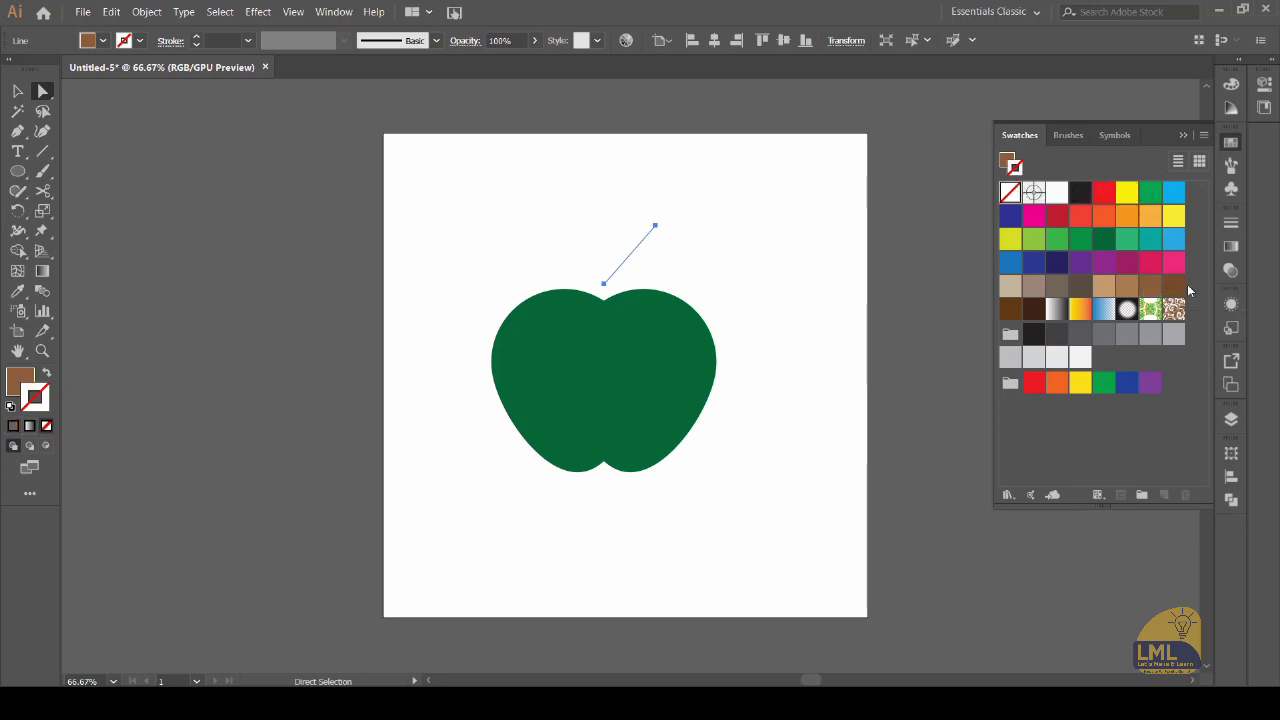
pyautogui.click(1150, 286)
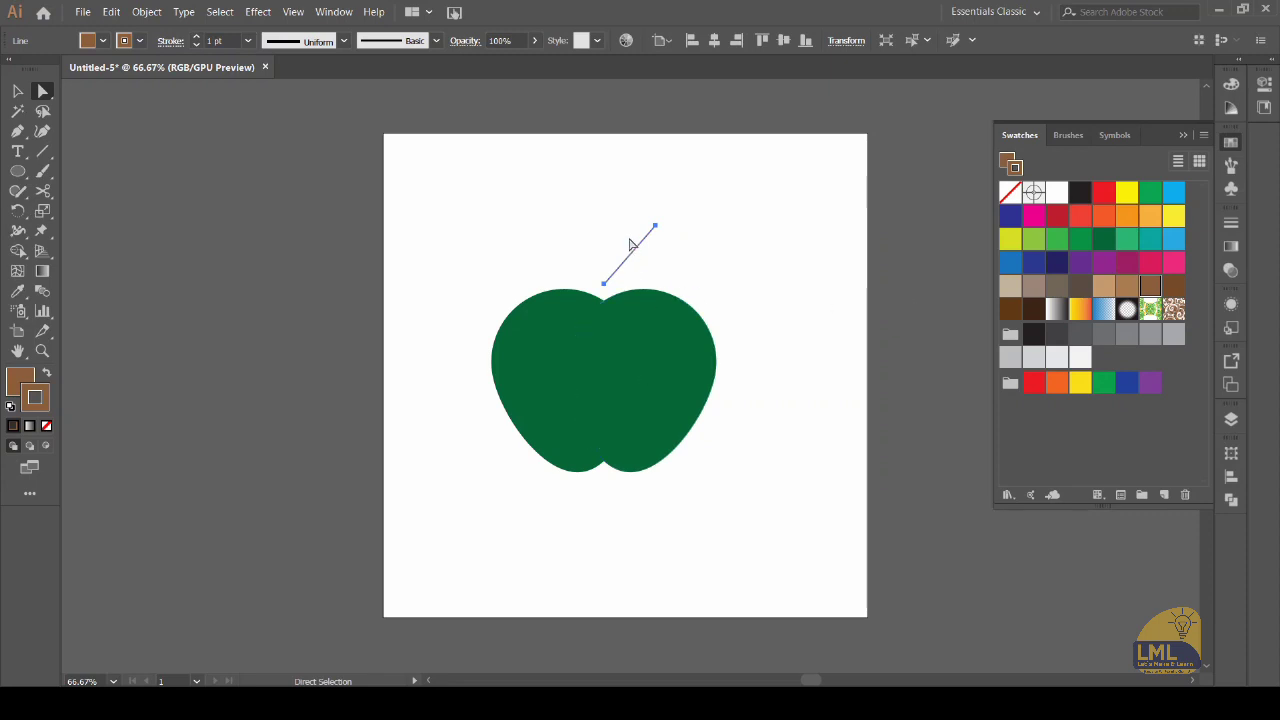
# Set the stem line's stroke weight to 15 pt and apply the width profile that tapers at both ends and bulges near one end.
pyautogui.click(1233, 228)
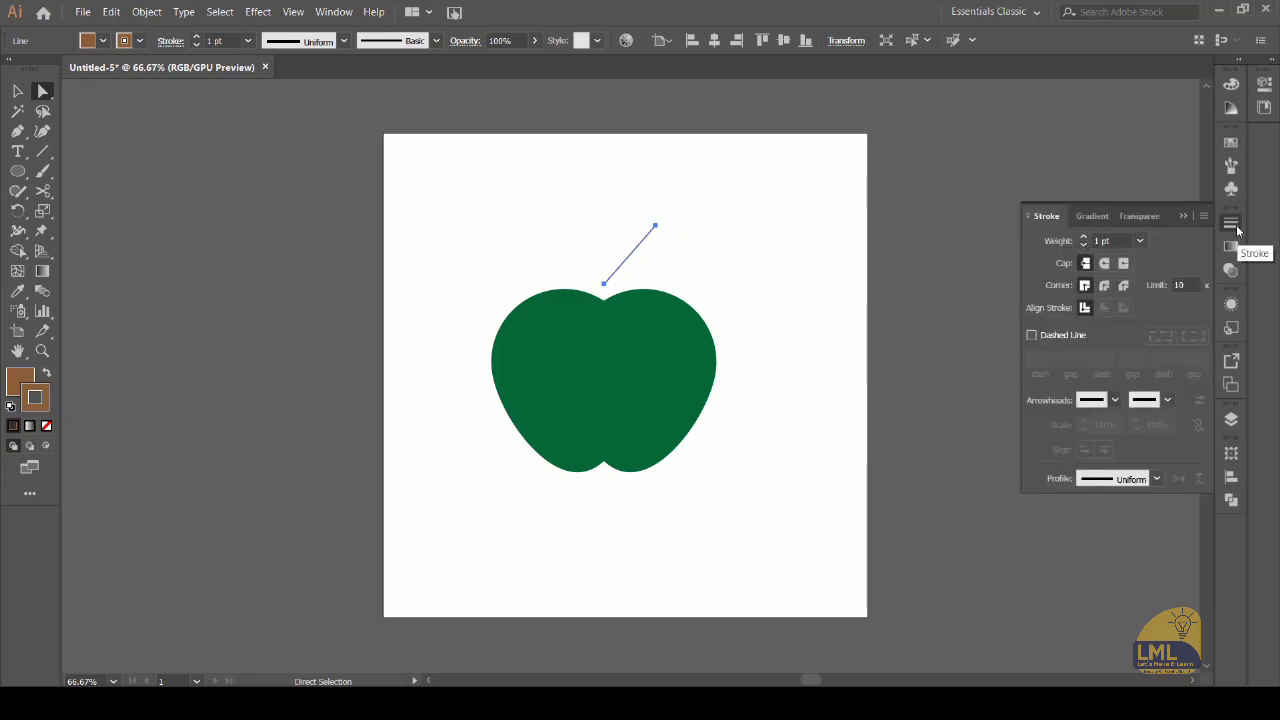
pyautogui.click(1058, 248)
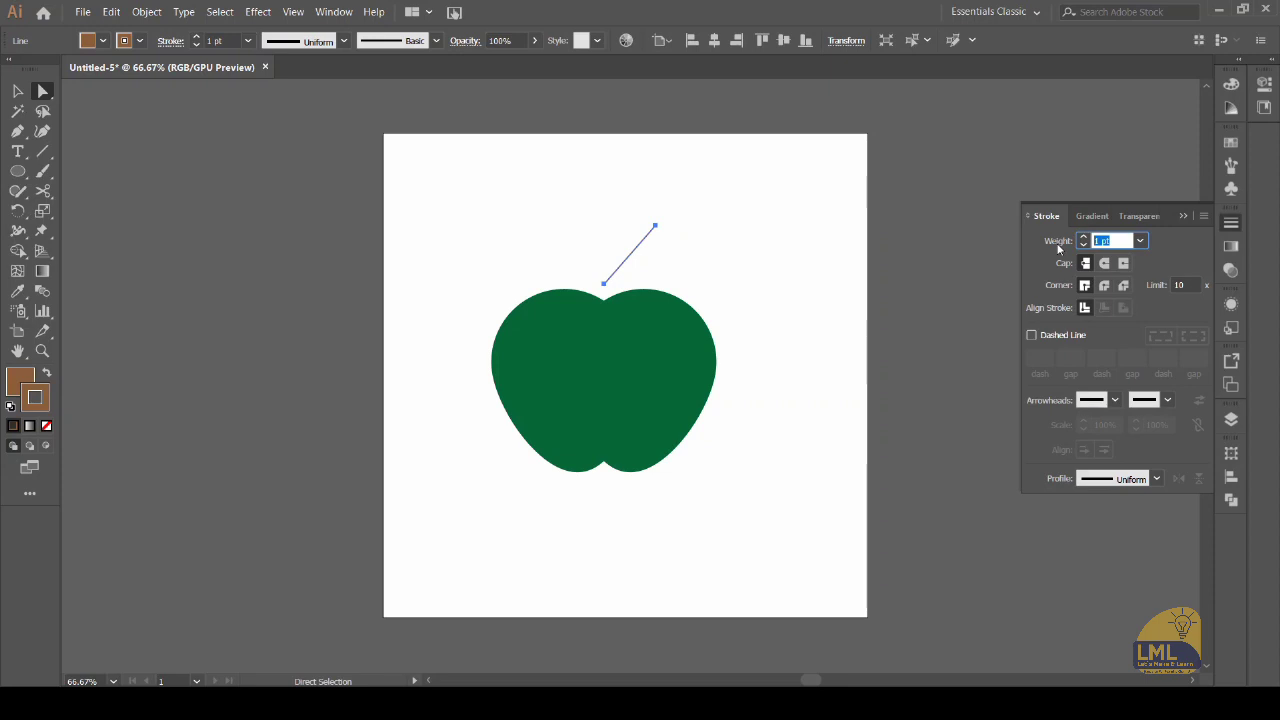
pyautogui.write('15')
pyautogui.press('Return')
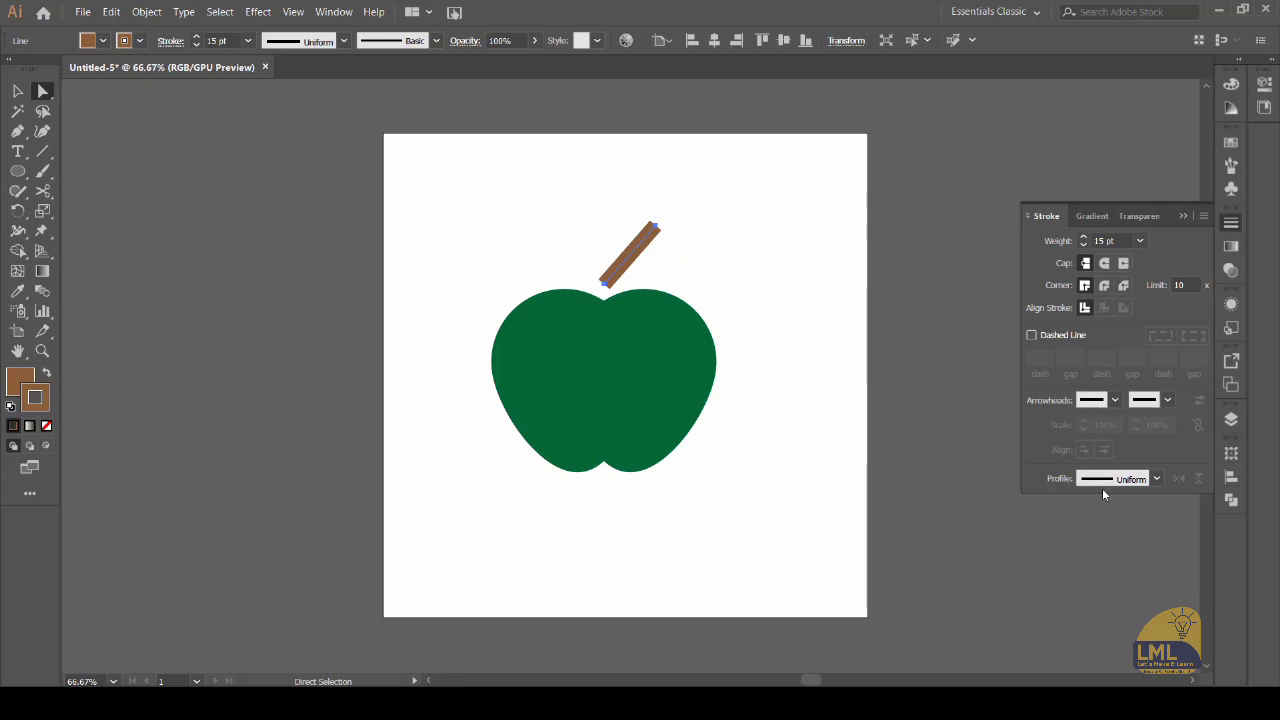
pyautogui.click(1157, 480)
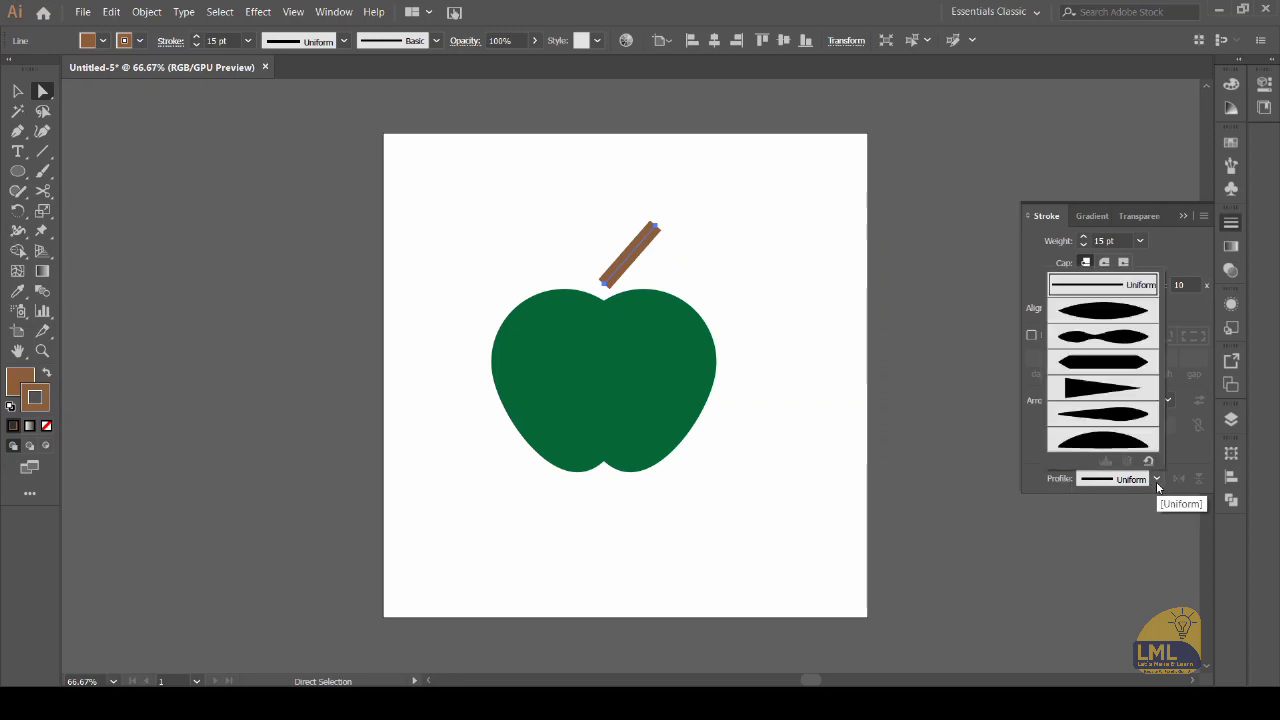
pyautogui.click(1141, 414)
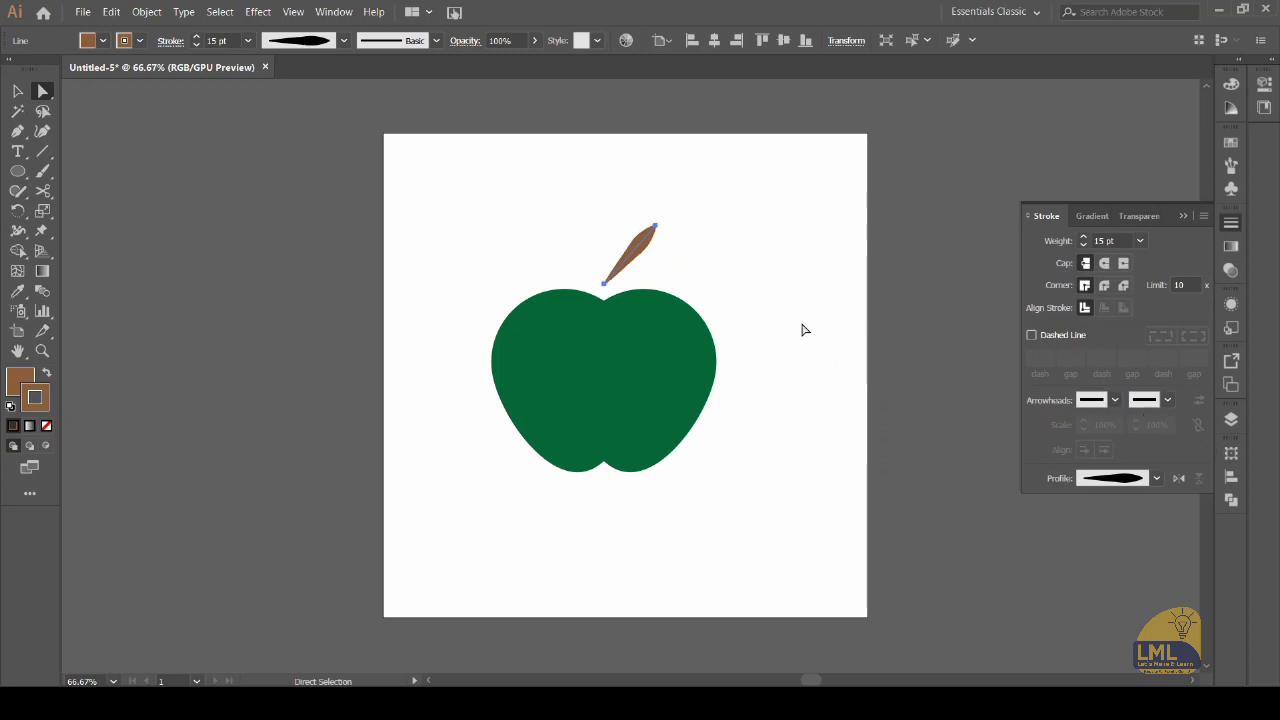
# Move the brown stem down slightly so its lower tip sits just above the apple's upper notch.
pyautogui.press('v')
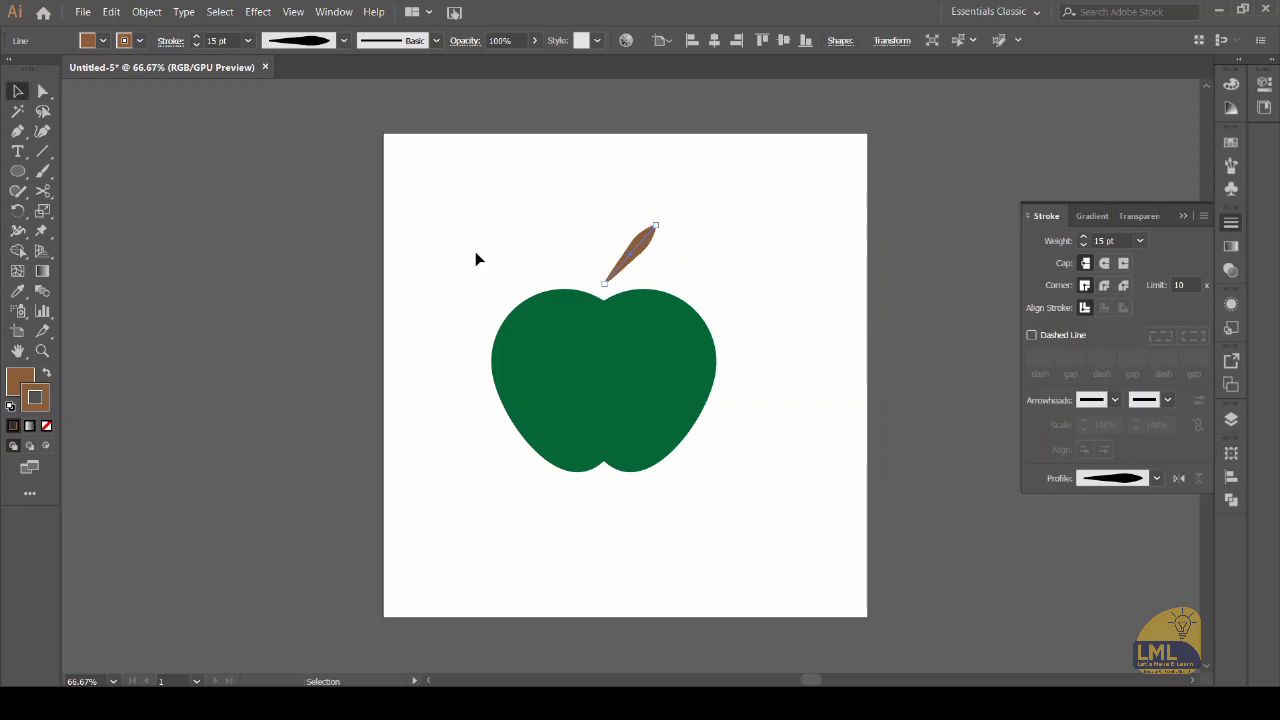
pyautogui.click(476, 259)
pyautogui.moveTo(636, 250); pyautogui.dragTo(640, 260)
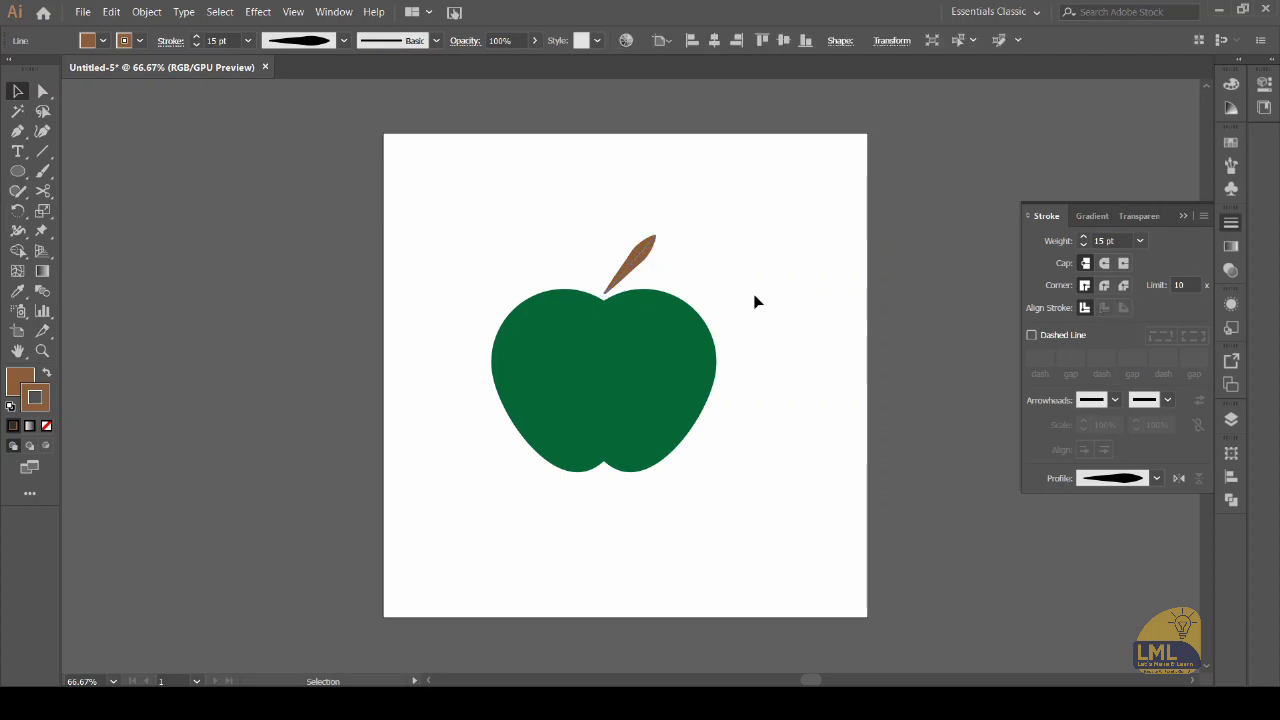
pyautogui.click(784, 326)
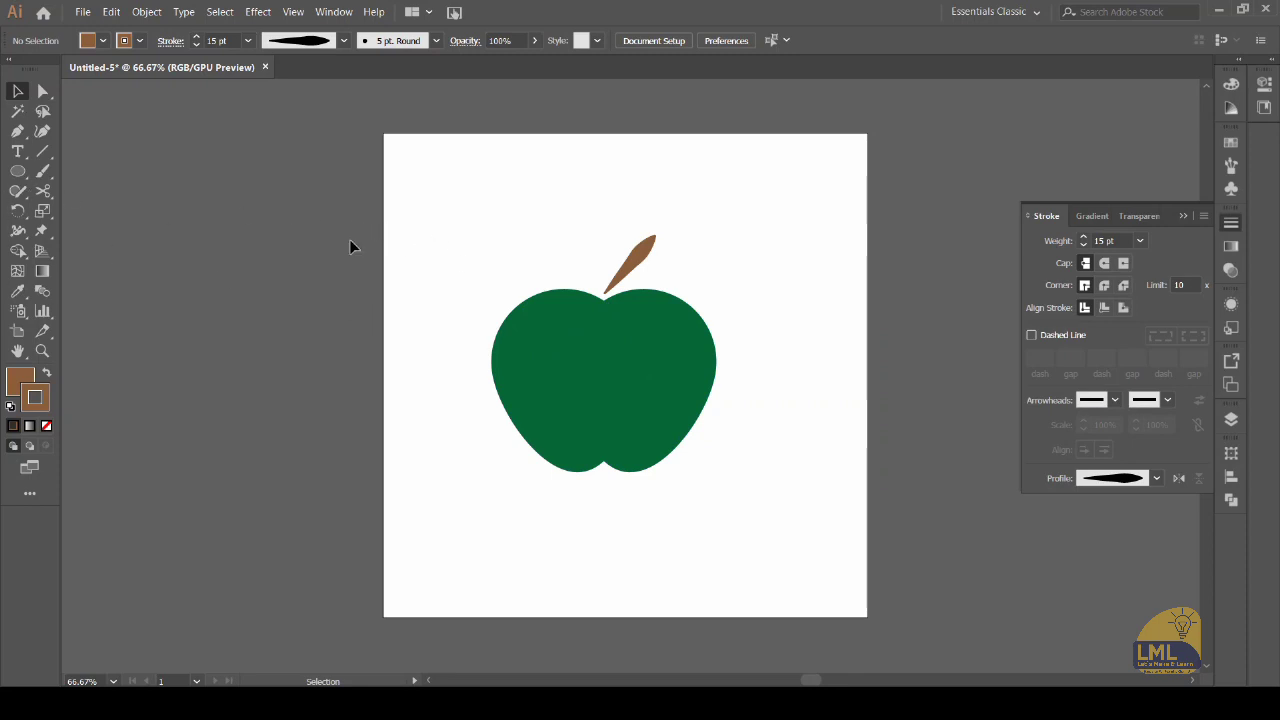
# Create a 50 px circle and place it on the blank area to the upper left of the apple.
pyautogui.click(17, 171)
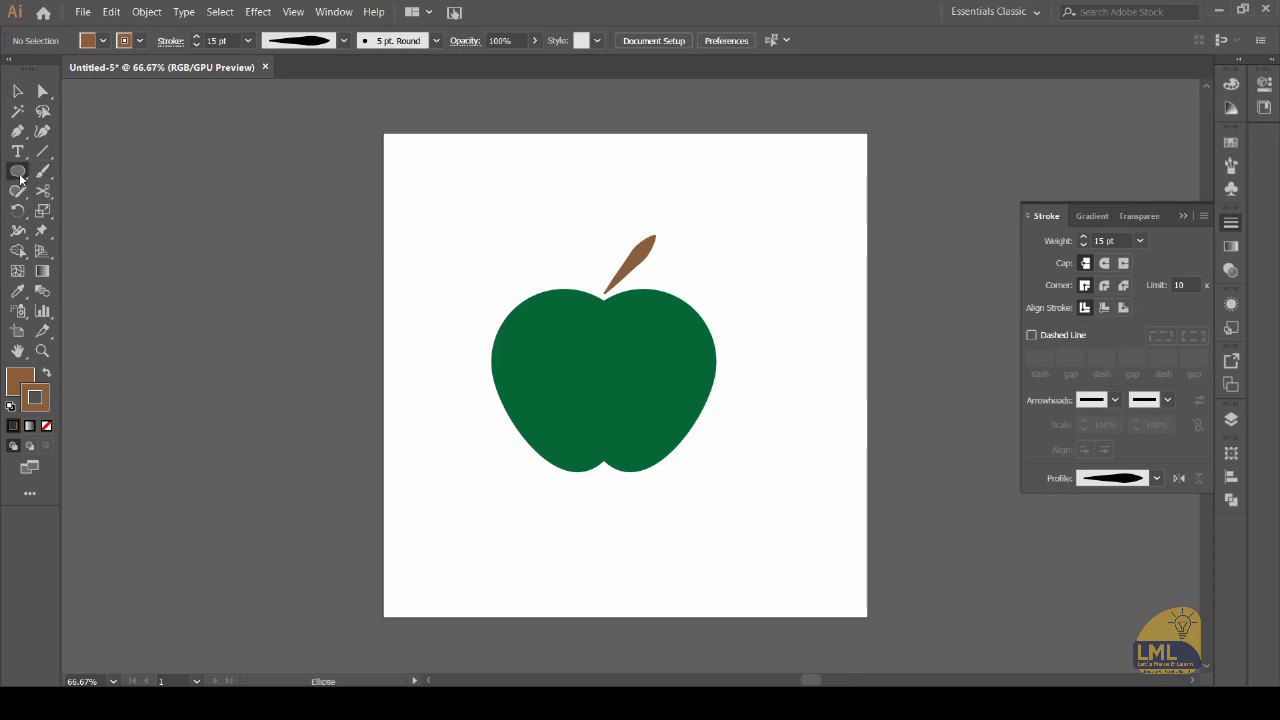
pyautogui.click(469, 203)
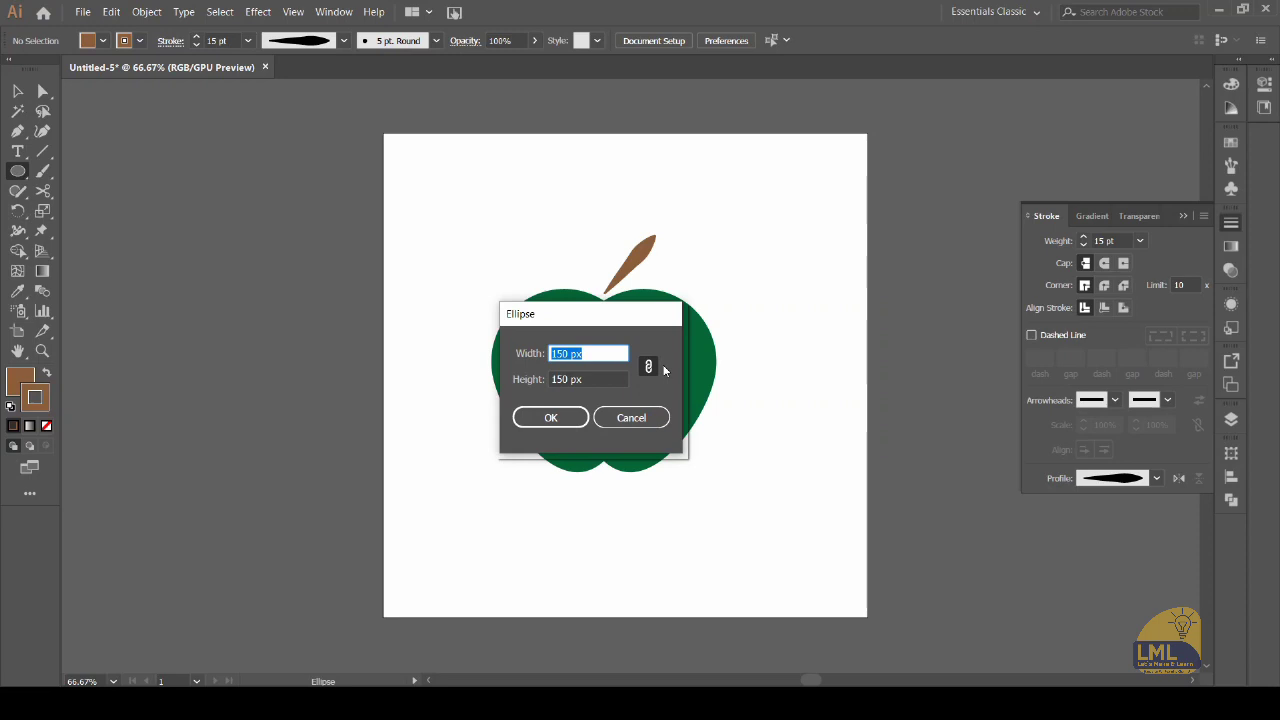
pyautogui.write('50')
pyautogui.press('Return')
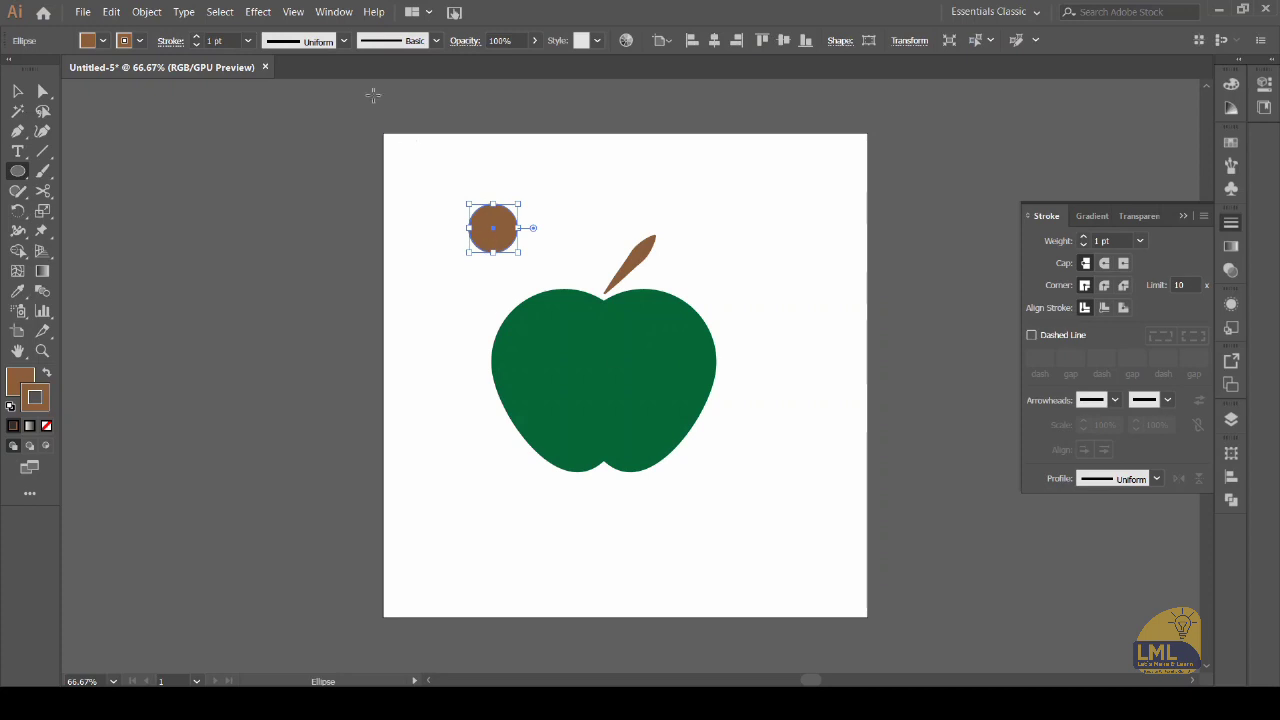
pyautogui.click(17, 91)
pyautogui.click(412, 282)
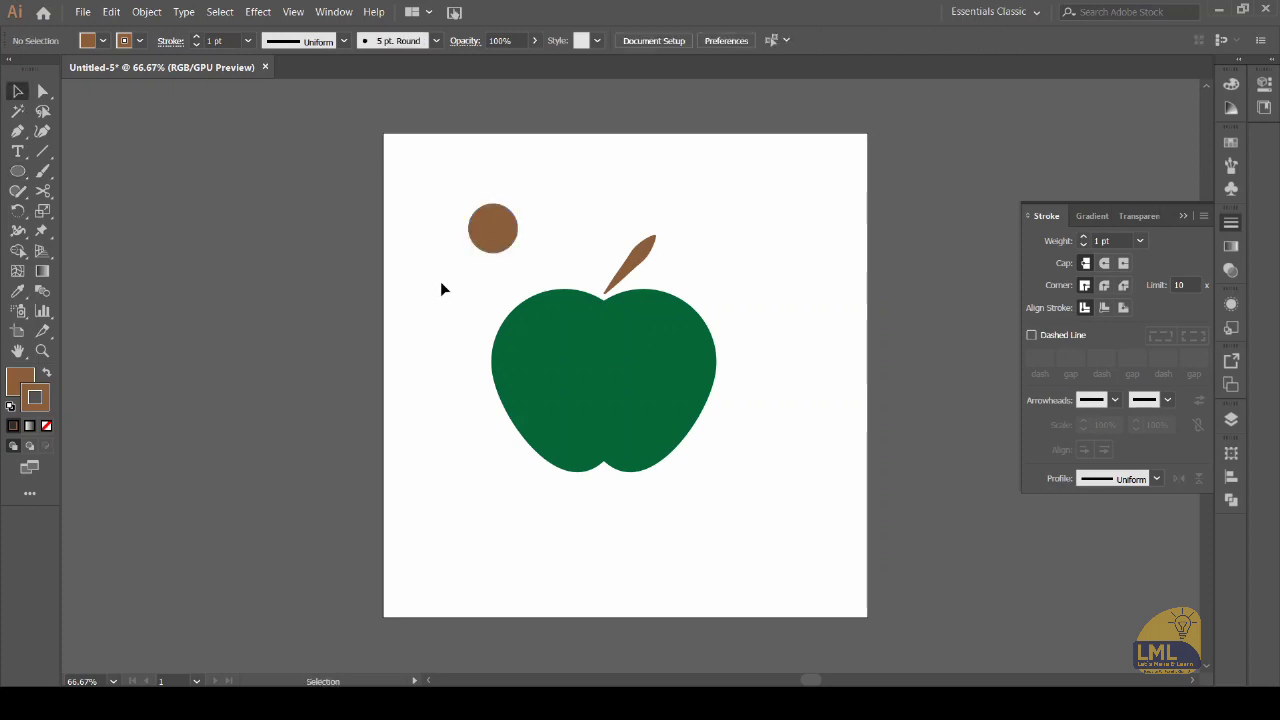
pyautogui.moveTo(494, 237); pyautogui.dragTo(458, 254)
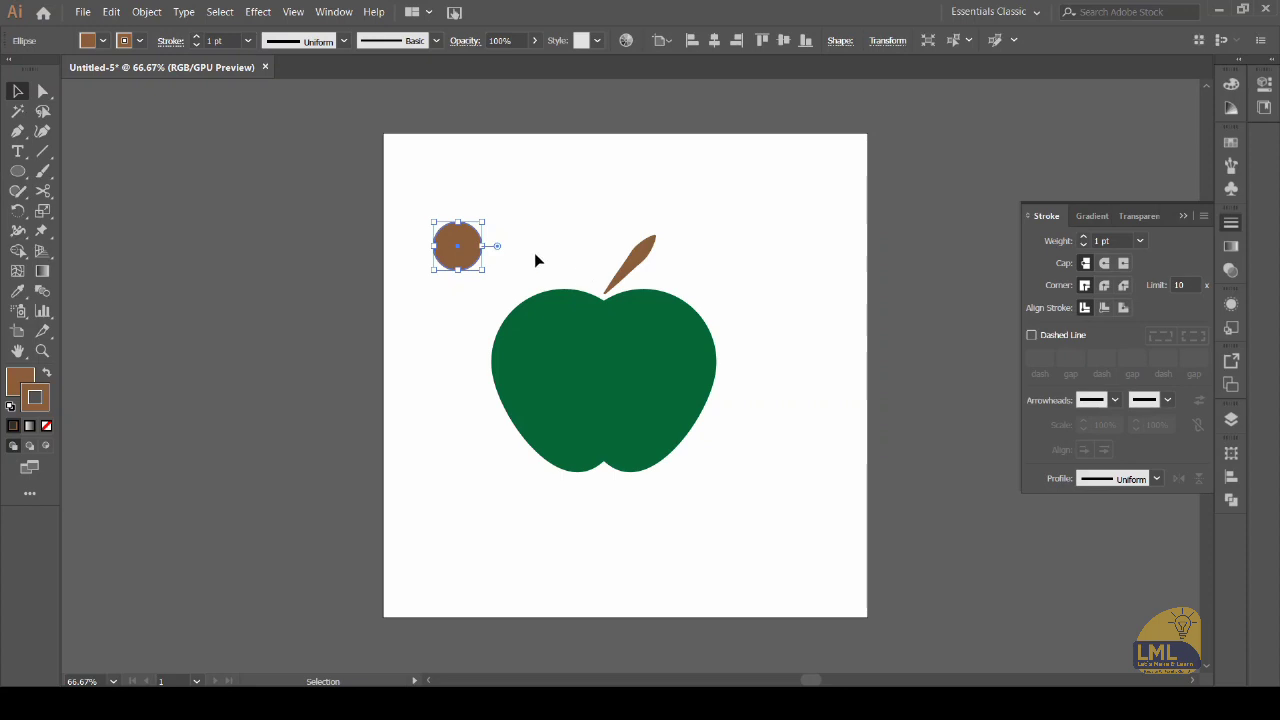
# Give the small circle a medium green 009444 fill and no stroke.
pyautogui.click(1231, 142)
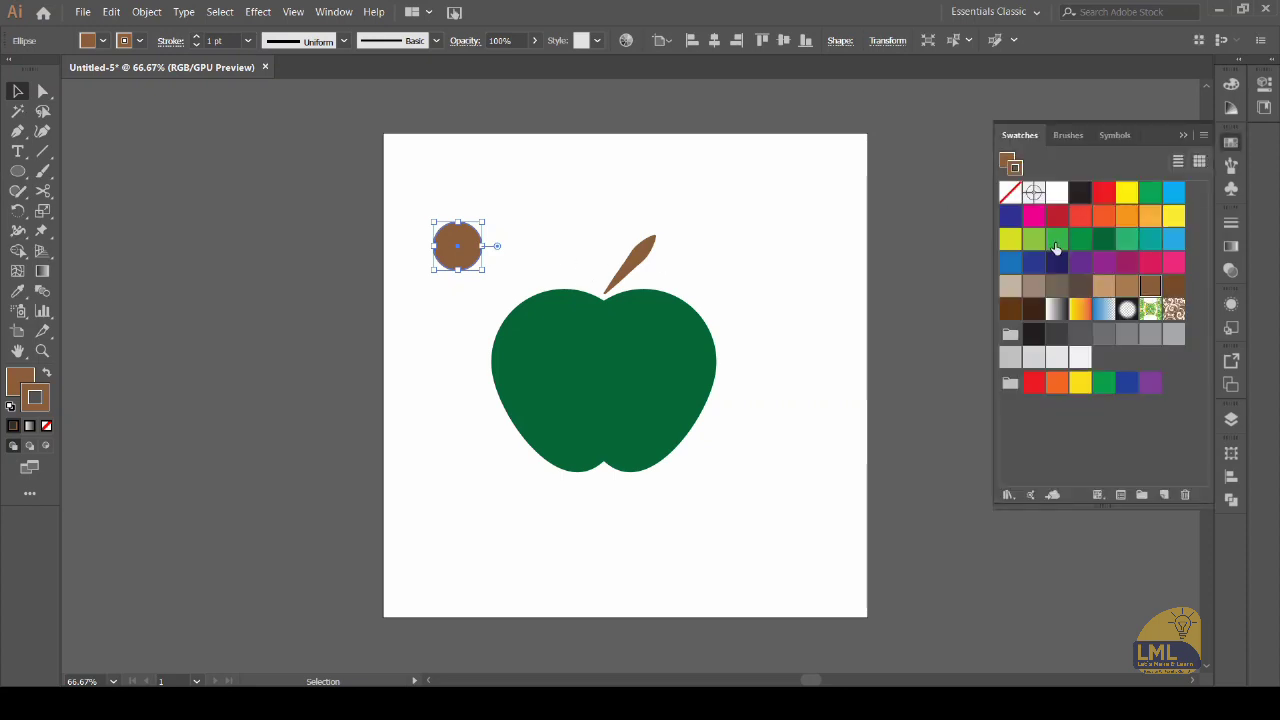
pyautogui.click(1079, 247)
pyautogui.click(1007, 160)
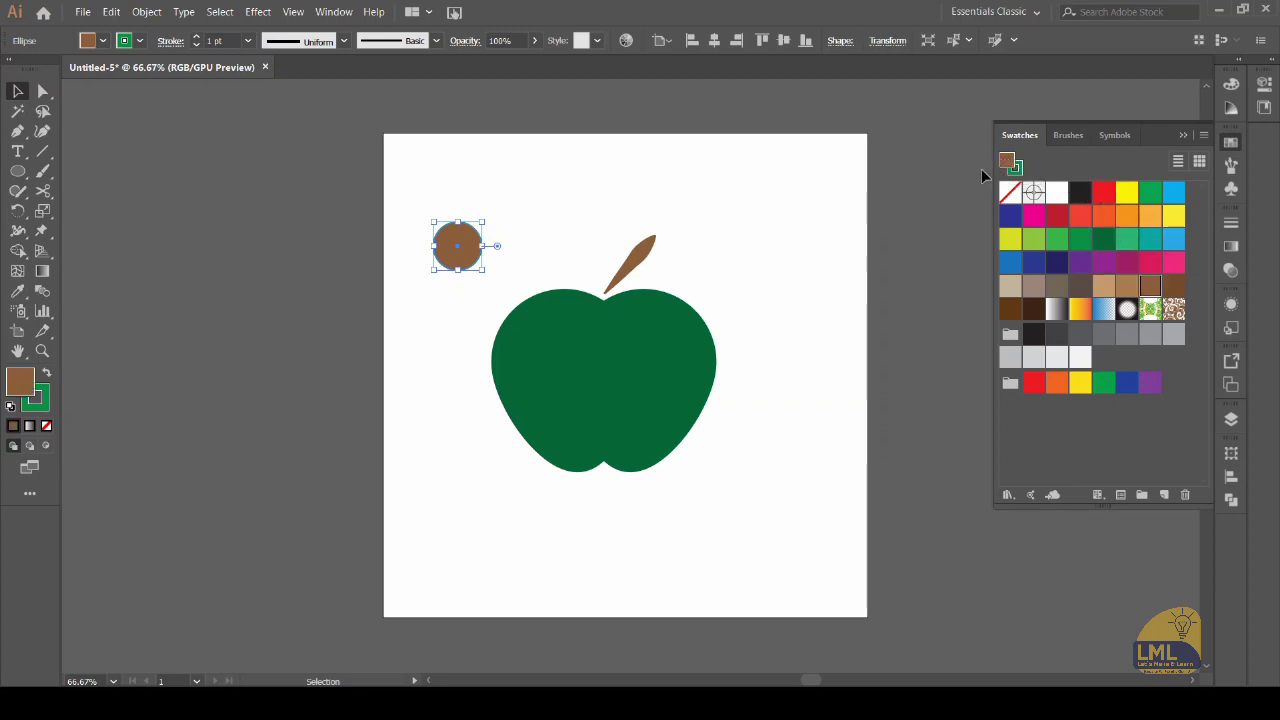
pyautogui.click(46, 372)
pyautogui.click(46, 426)
pyautogui.click(46, 428)
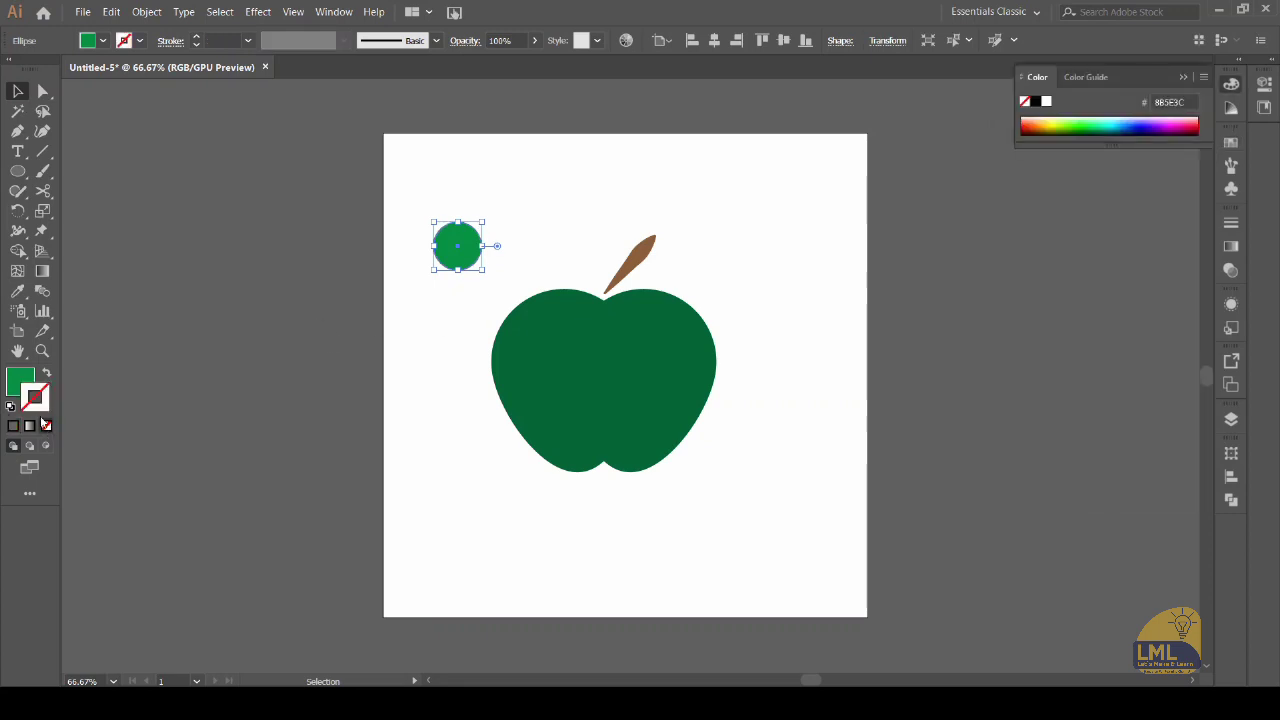
pyautogui.click(18, 378)
pyautogui.click(474, 286)
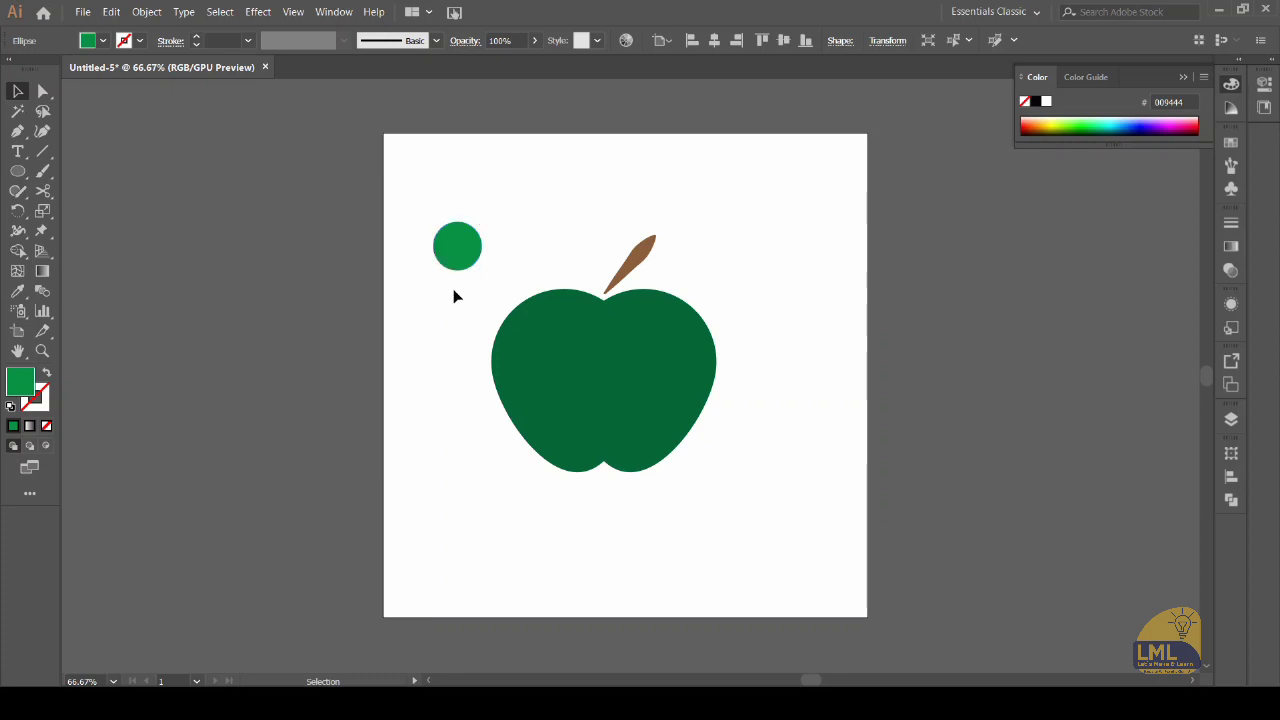
# Move only the green circle's top anchor point up 30 px to stretch it into a leaf shape.
pyautogui.click(452, 266)
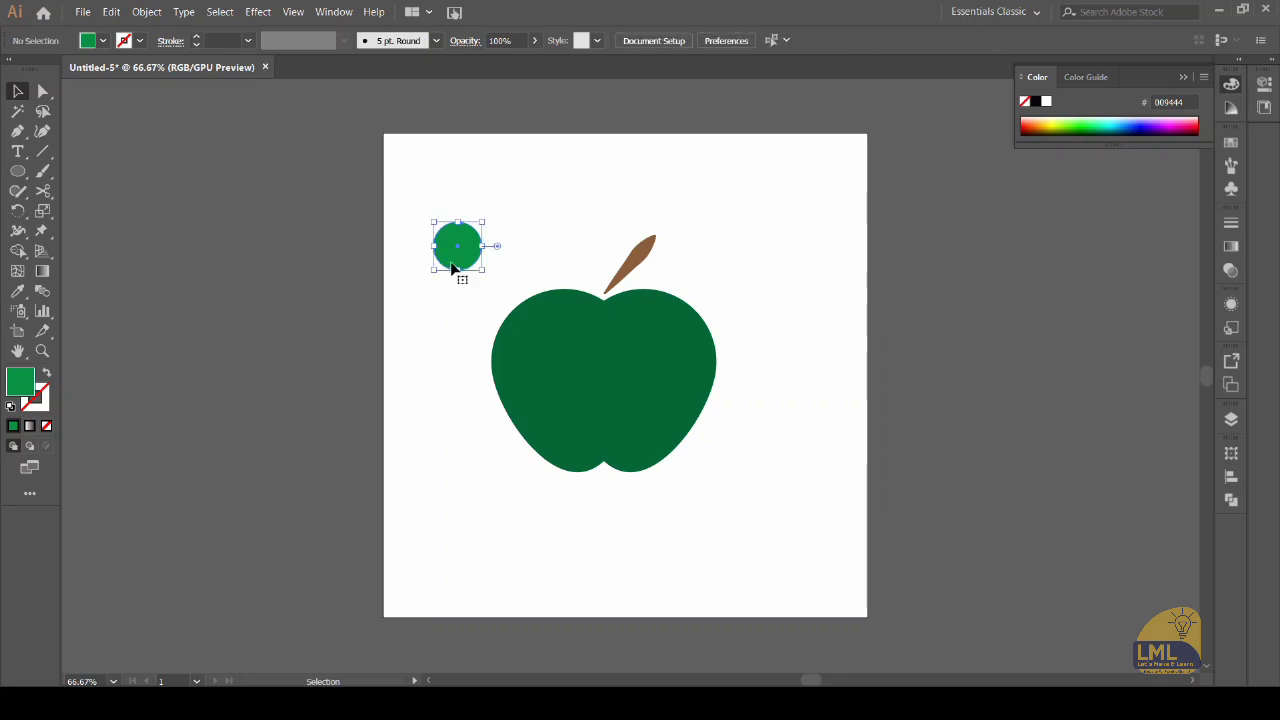
pyautogui.click(42, 92)
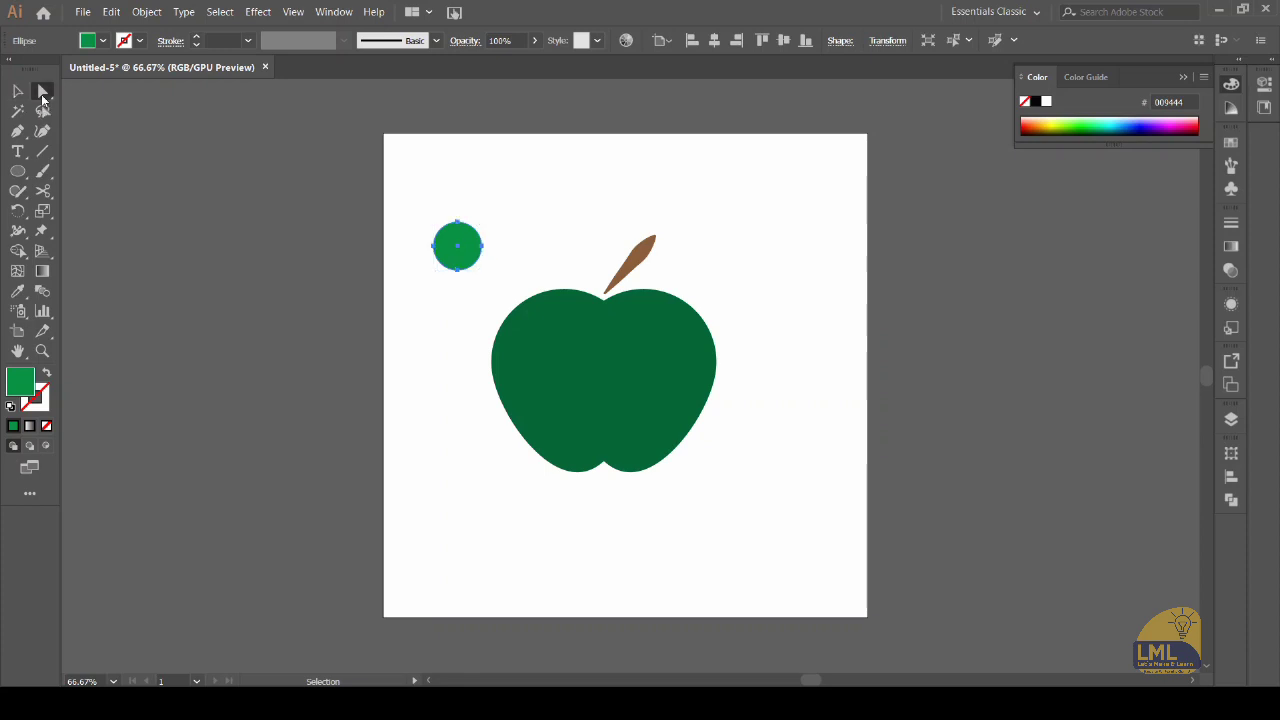
pyautogui.click(457, 223)
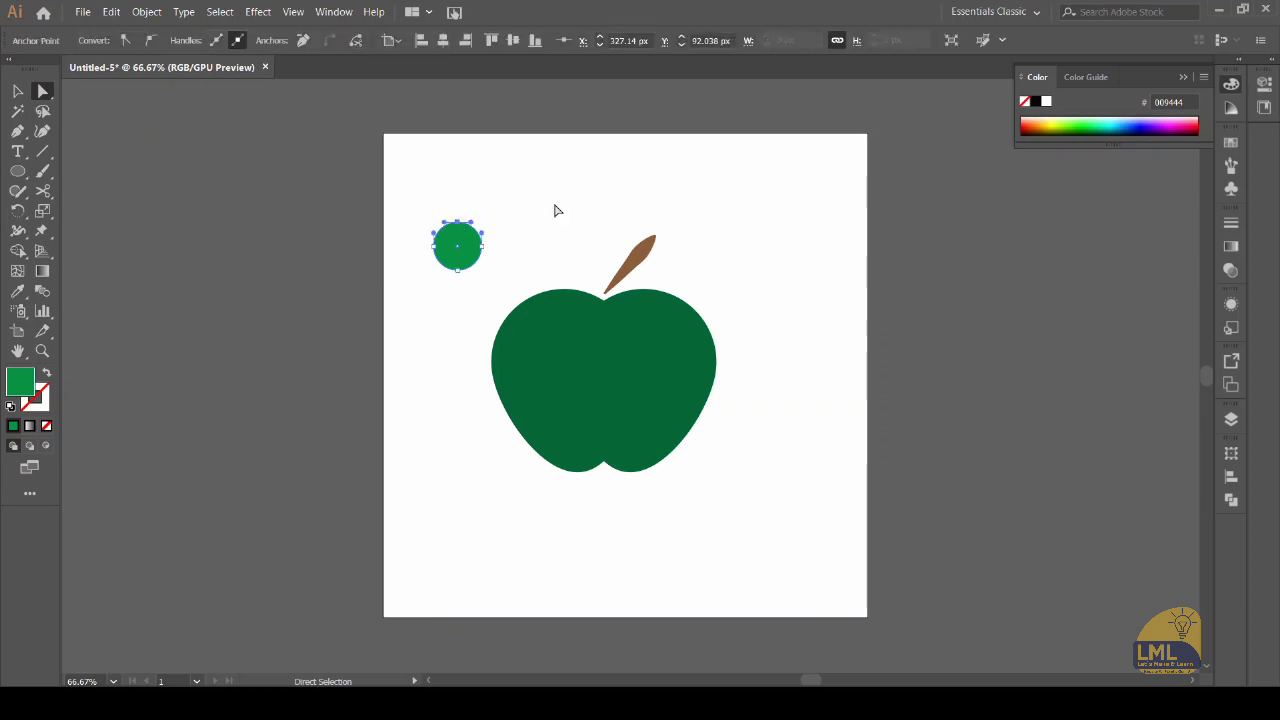
pyautogui.press('ctrl')
pyautogui.hotkey('shift', 'Up')
pyautogui.hotkey('shift', 'Up')
pyautogui.hotkey('shift', 'Up')
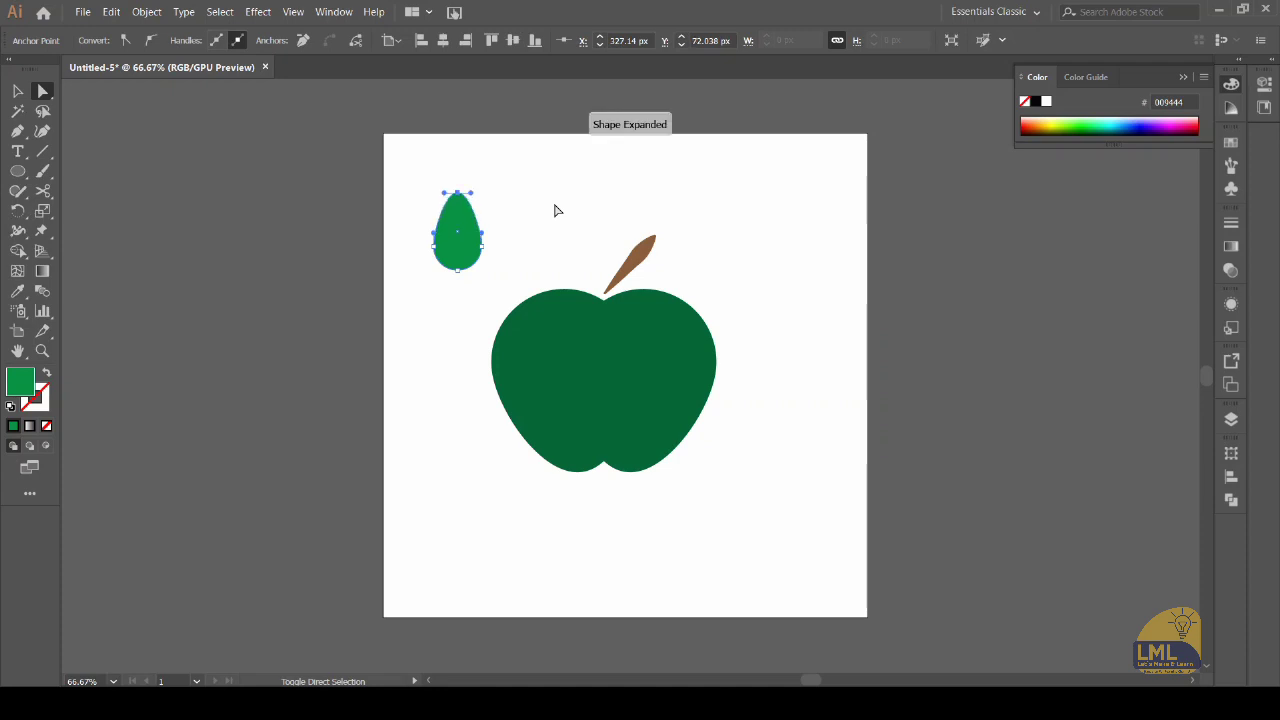
pyautogui.hotkey('shift', 'Up')
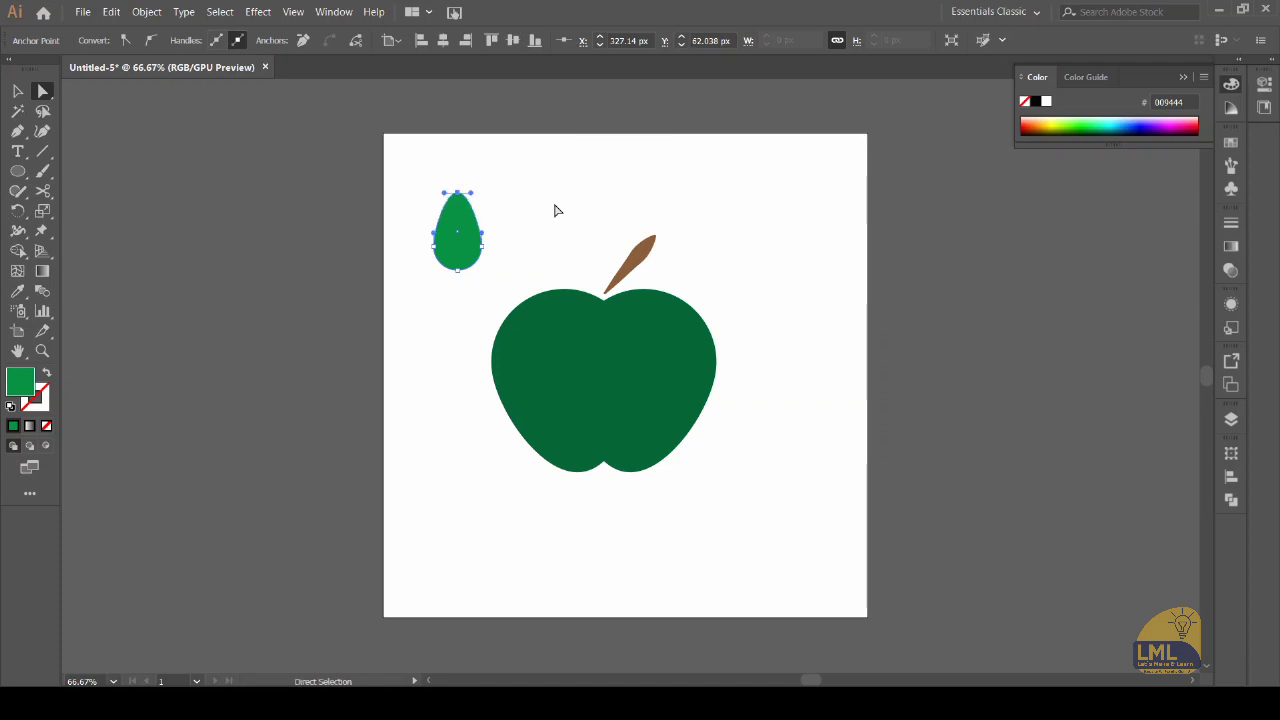
# Move the leaf shape's bottom anchor point down 10 px and clear the selection.
pyautogui.click(458, 270)
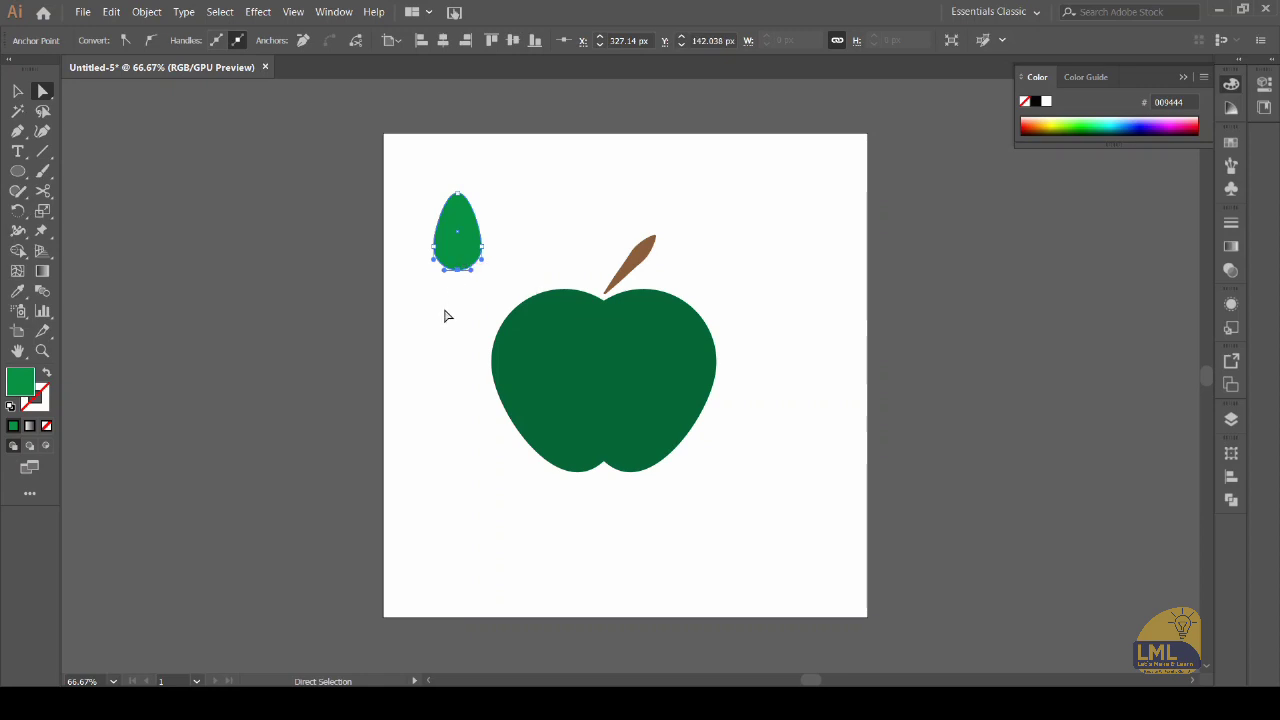
pyautogui.press('ctrl')
pyautogui.hotkey('shift', 'Down')
pyautogui.press('v')
pyautogui.click(380, 306)
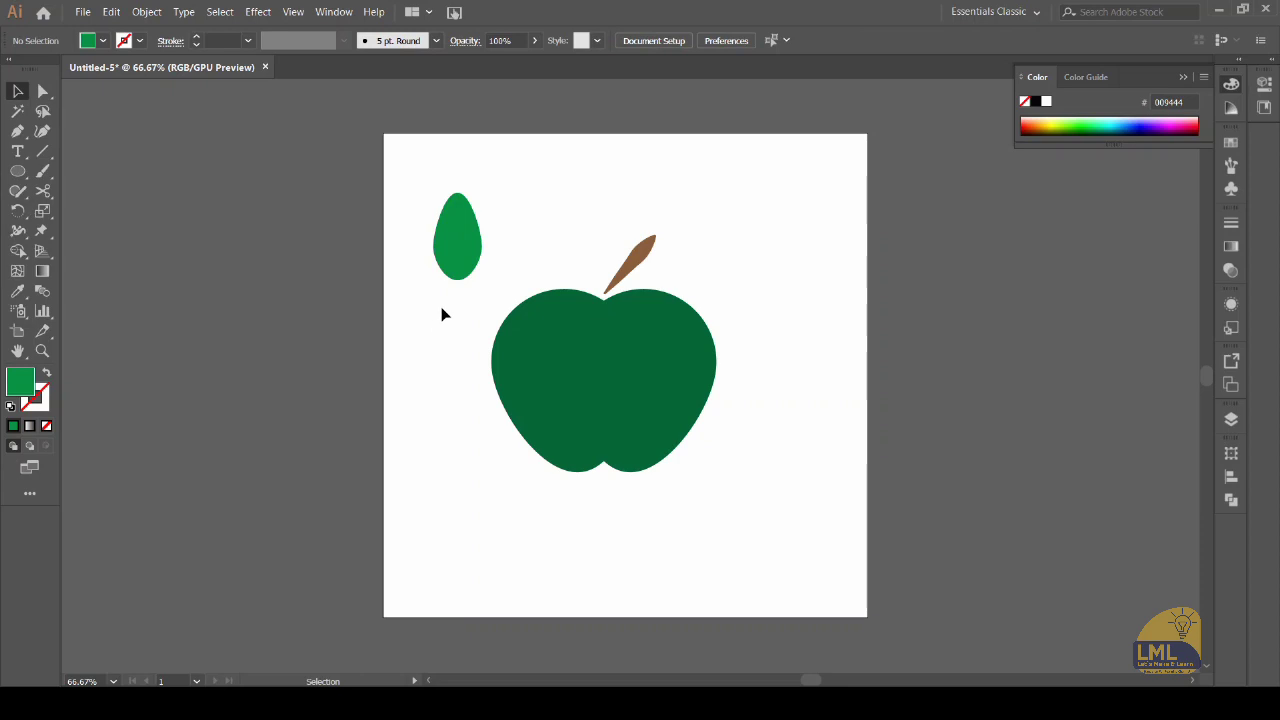
# Rotate the leaf about 45° counter-clockwise and place it above the apple, just left of the stem's base.
pyautogui.click(462, 258)
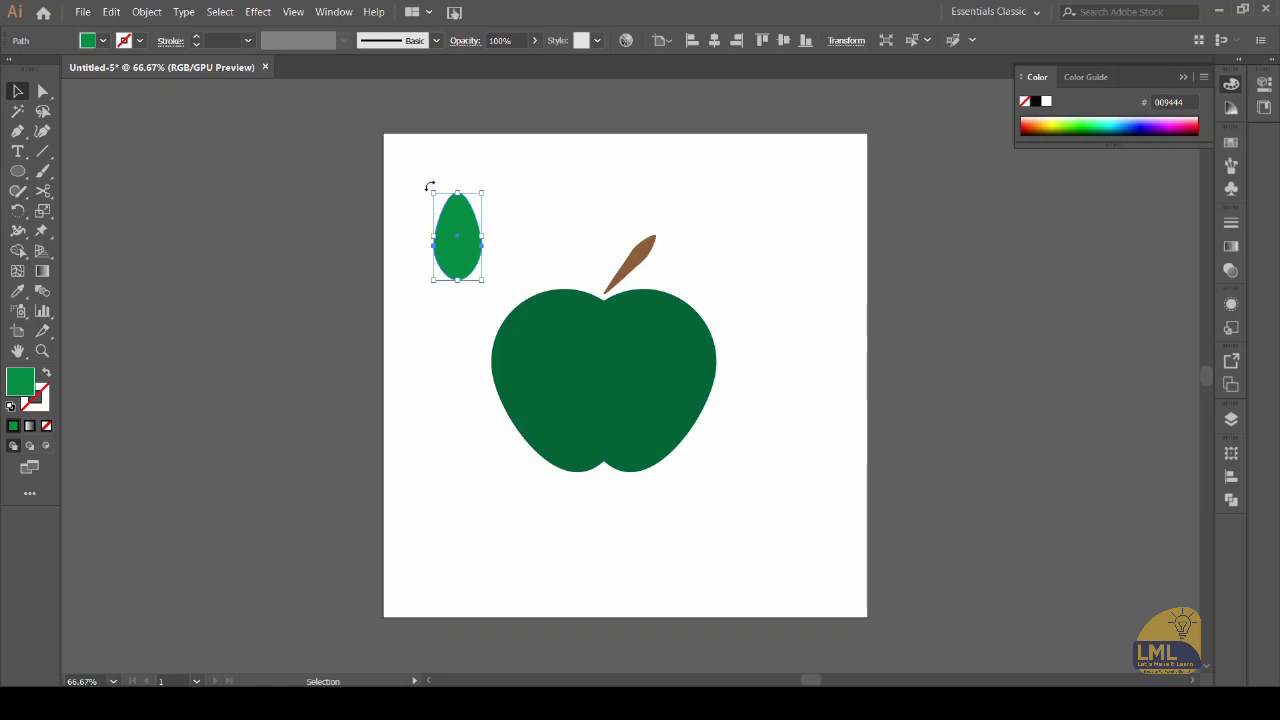
pyautogui.moveTo(430, 187); pyautogui.dragTo(397, 214)
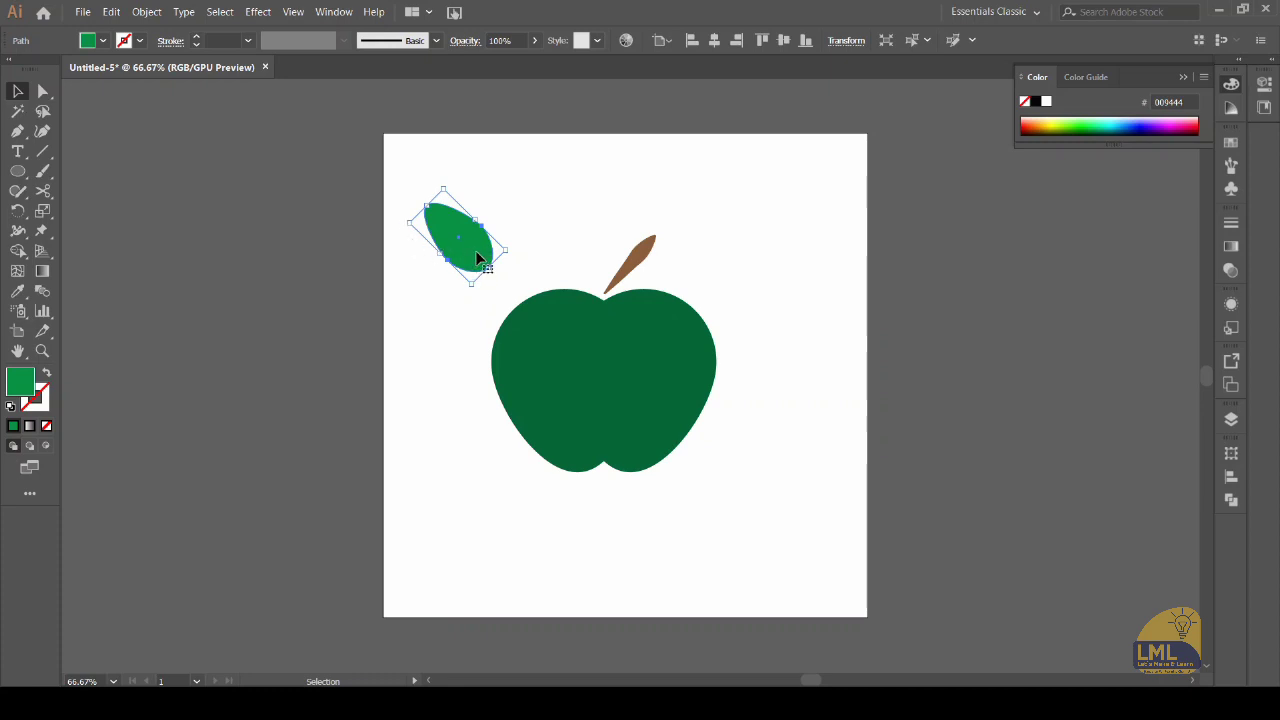
pyautogui.moveTo(477, 258); pyautogui.dragTo(597, 271)
pyautogui.click(790, 290)
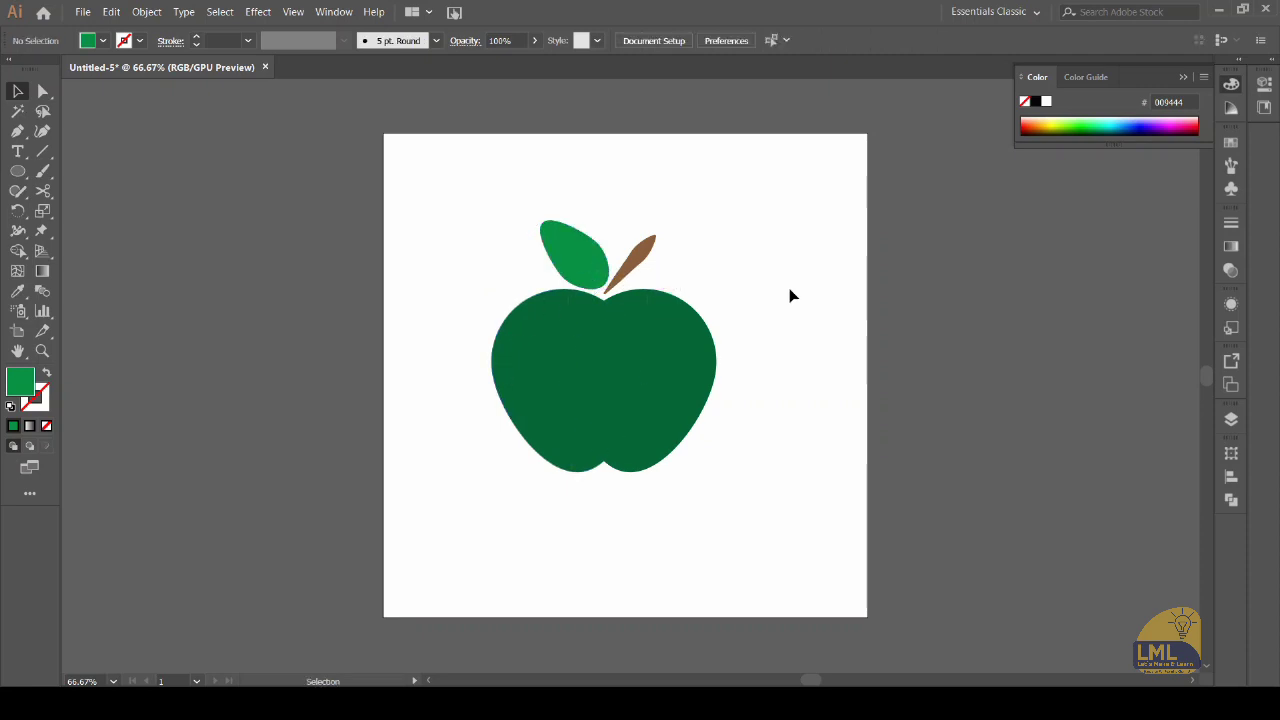
# Scale the leaf down slightly and nudge it up so it sits just clear of the apple beside the stem.
pyautogui.click(575, 266)
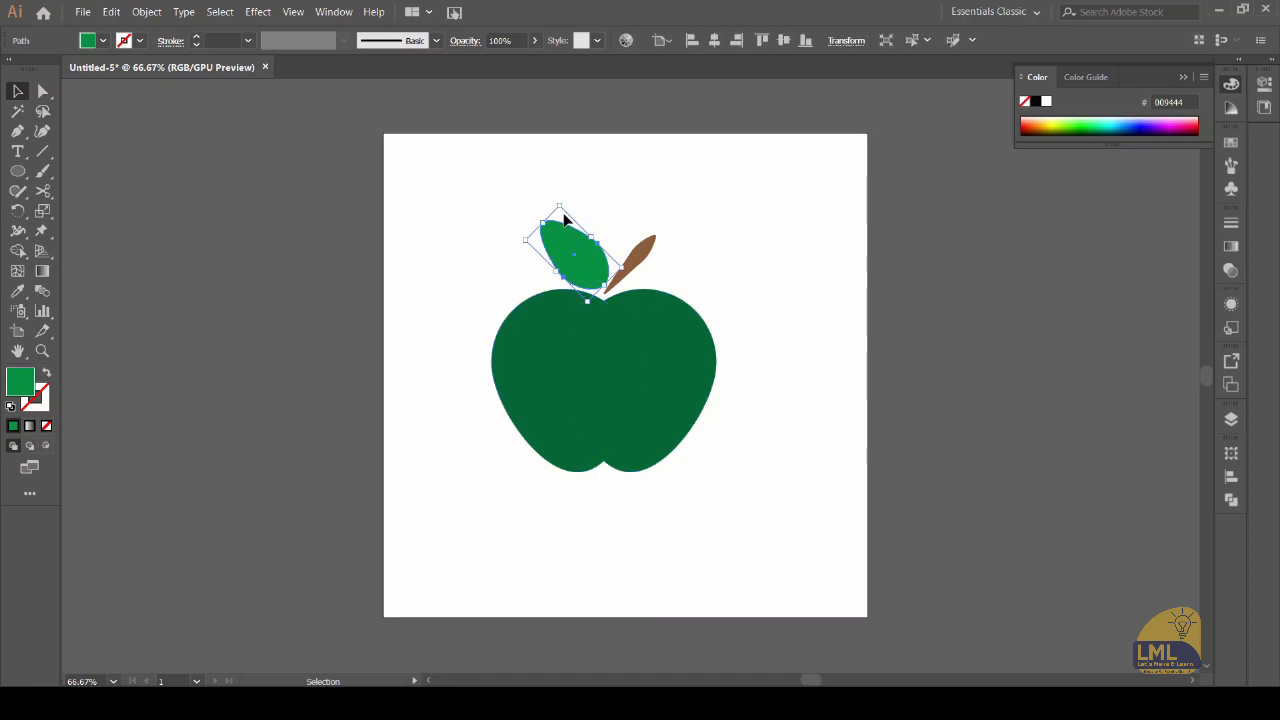
pyautogui.moveTo(563, 208); pyautogui.dragTo(566, 225)
pyautogui.click(757, 260)
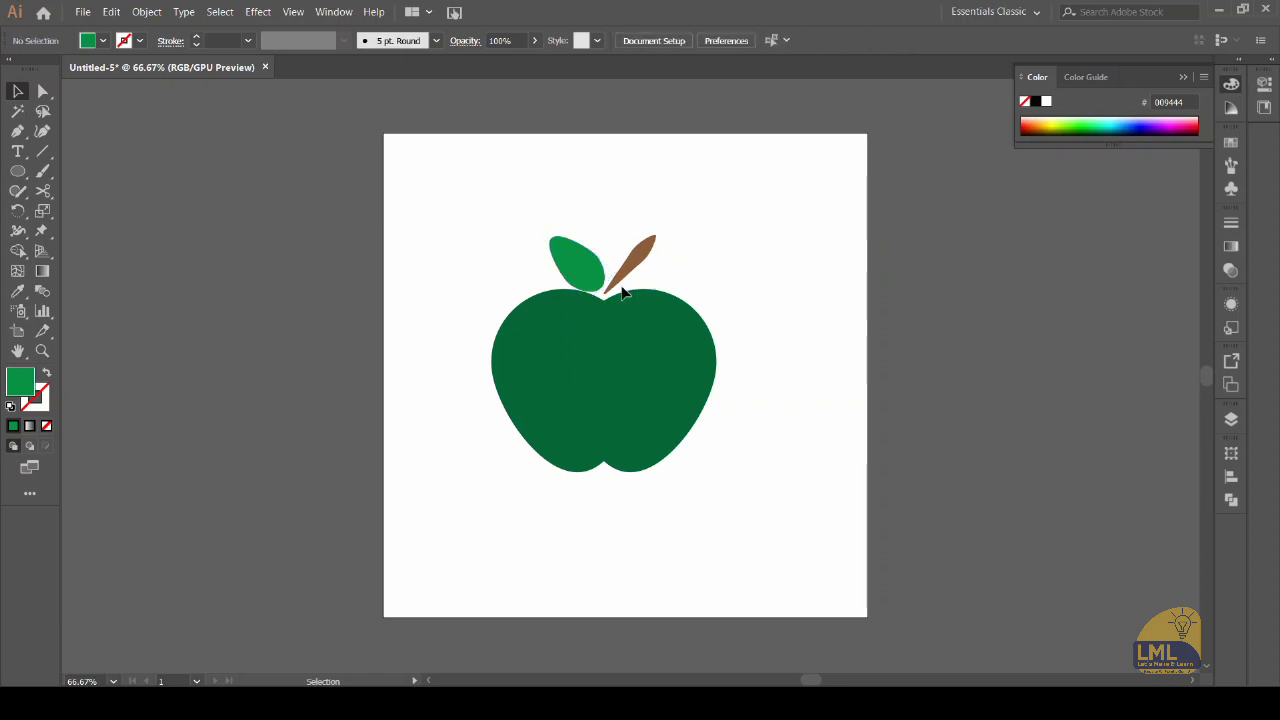
pyautogui.moveTo(596, 275); pyautogui.dragTo(593, 271)
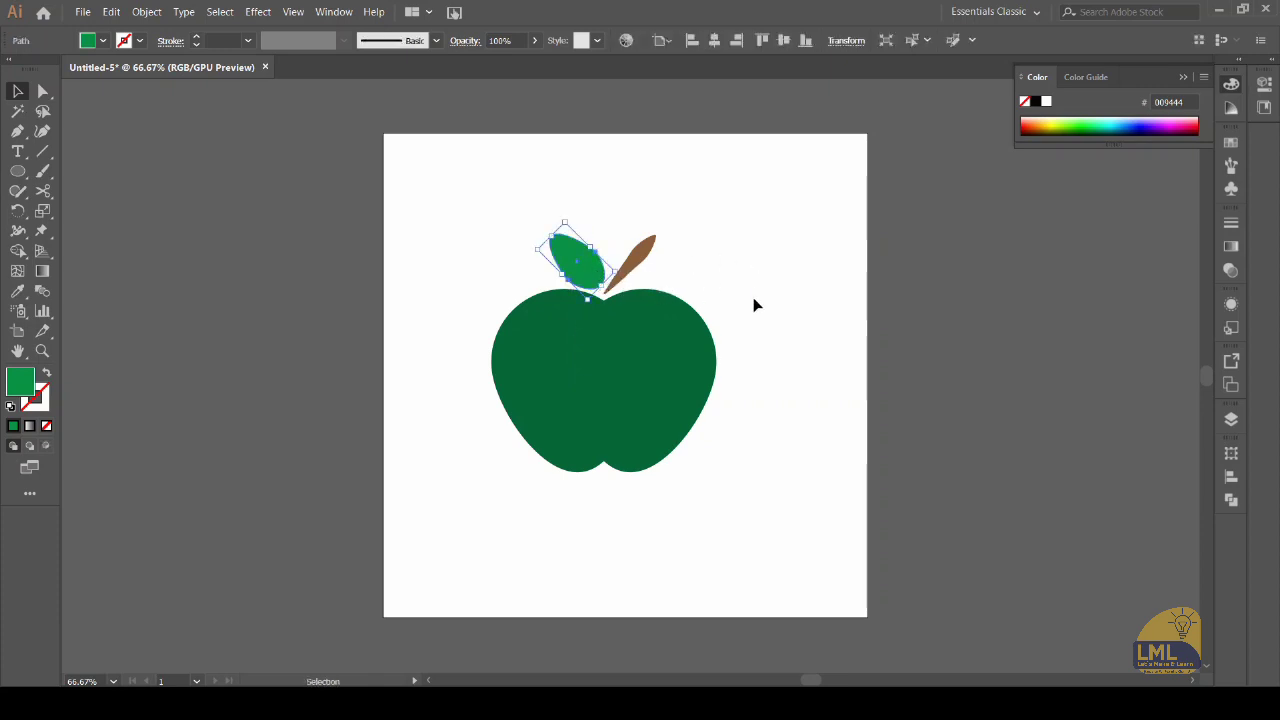
pyautogui.click(754, 299)
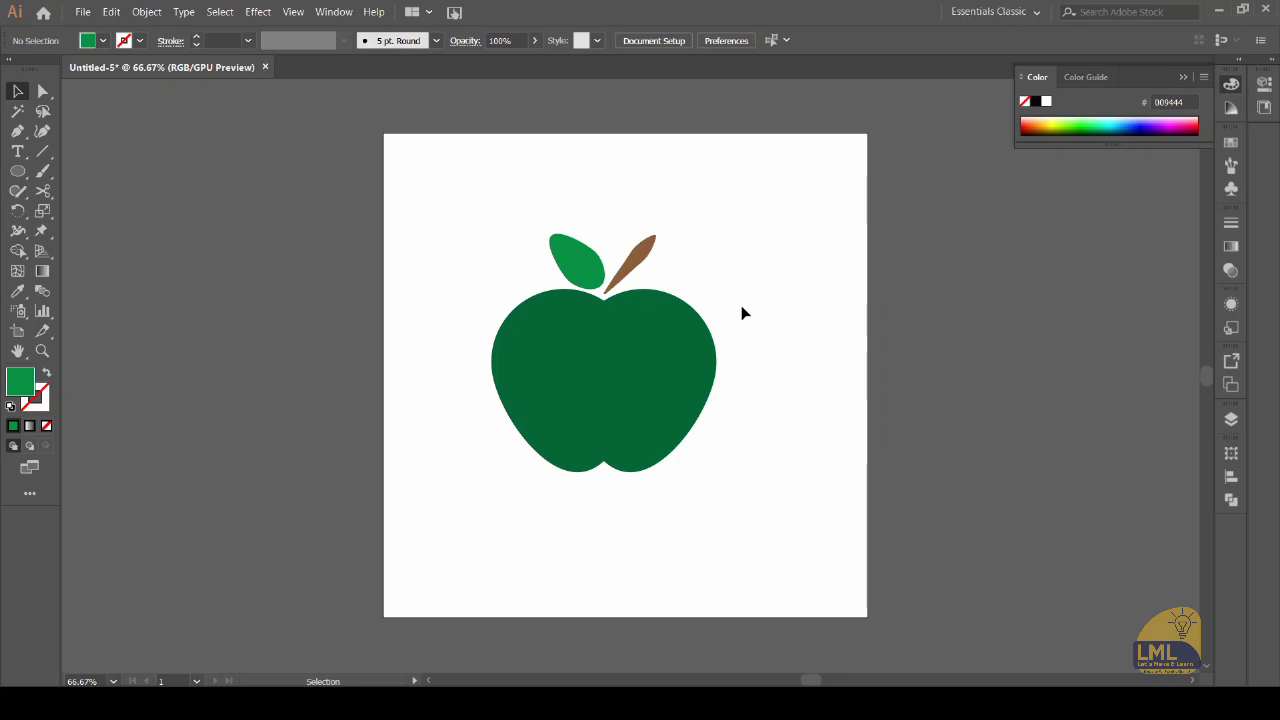
# Change the fill of both apple halves from the swatches to bright red.
pyautogui.click(534, 374)
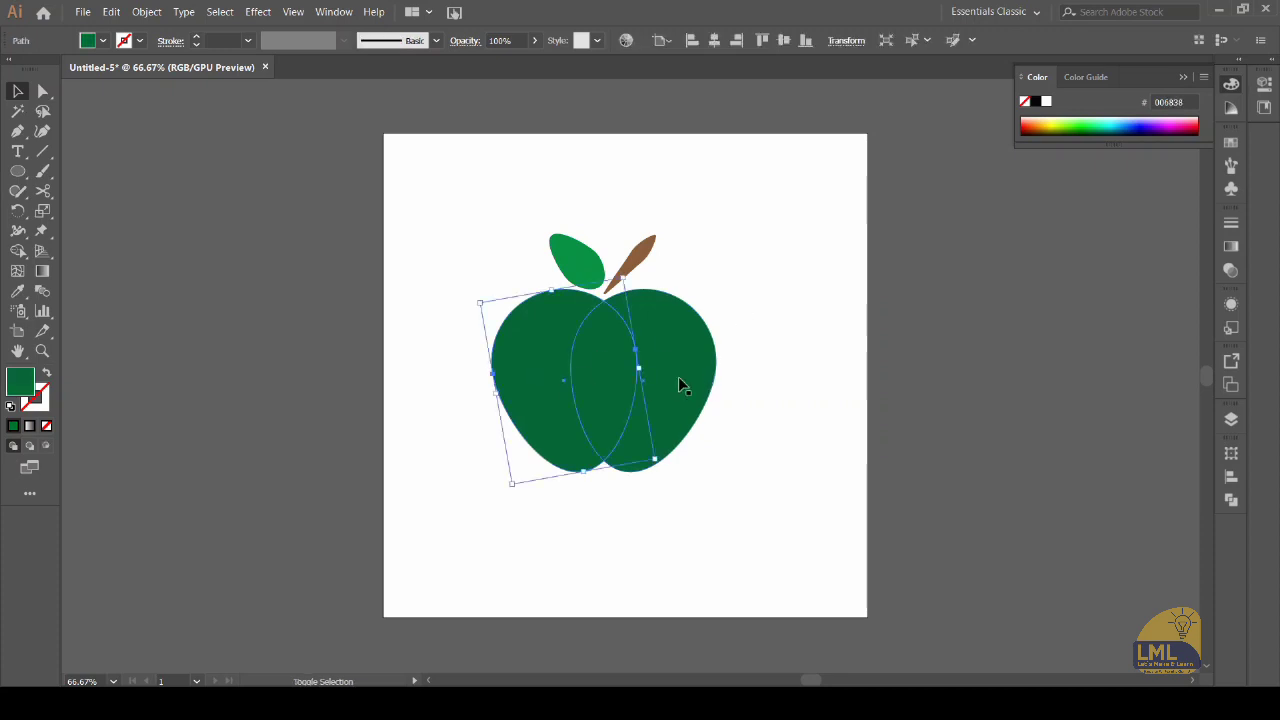
pyautogui.keyDown('shift'); pyautogui.click(679, 377); pyautogui.keyUp('shift')
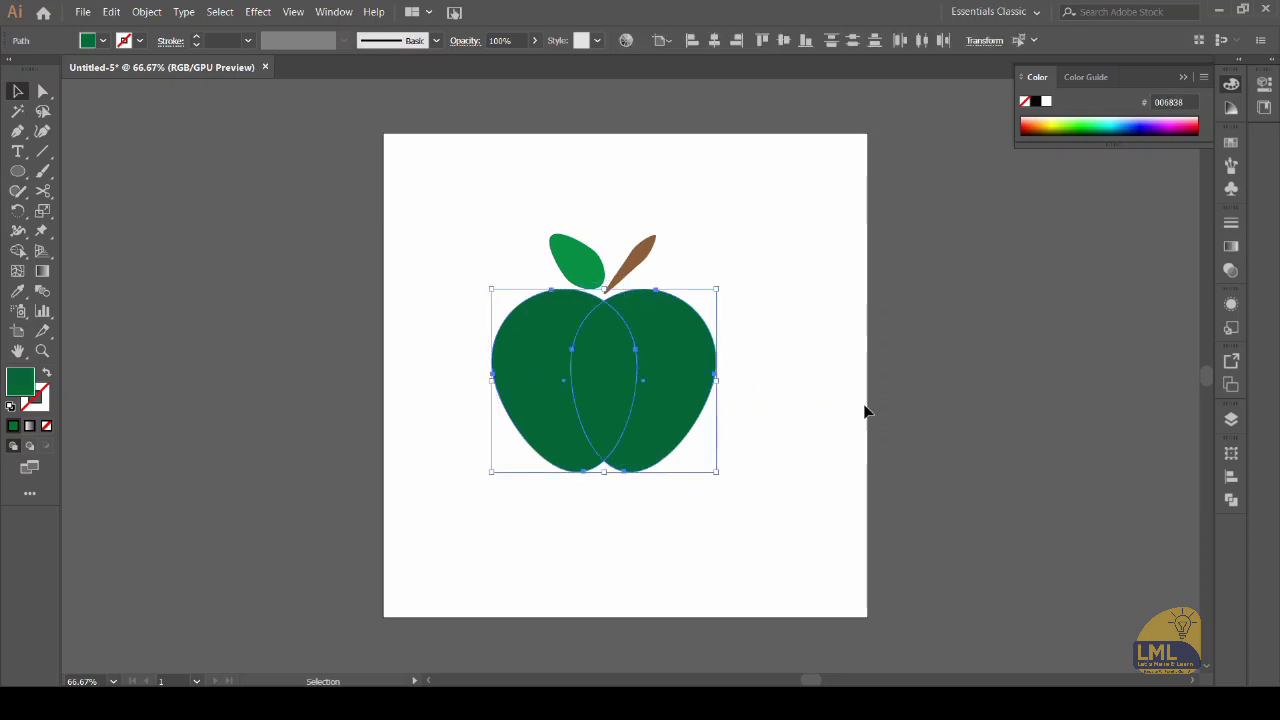
pyautogui.click(1230, 145)
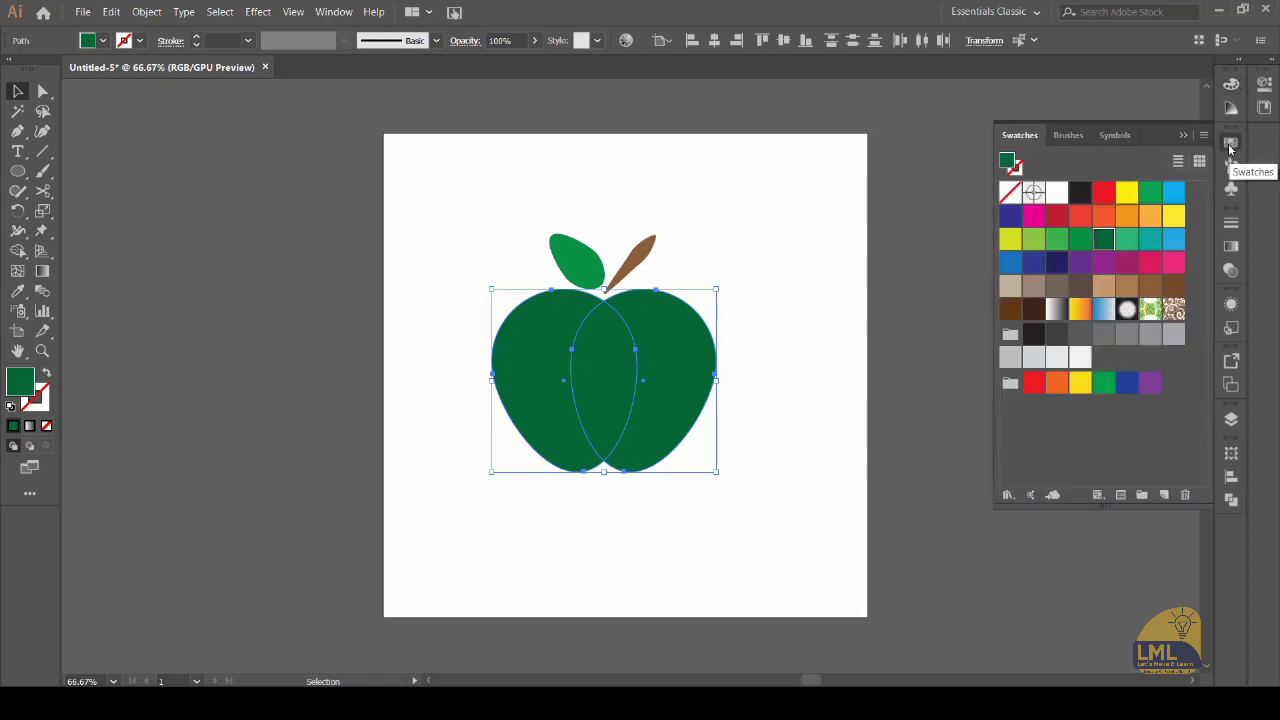
pyautogui.click(1100, 196)
pyautogui.click(795, 260)
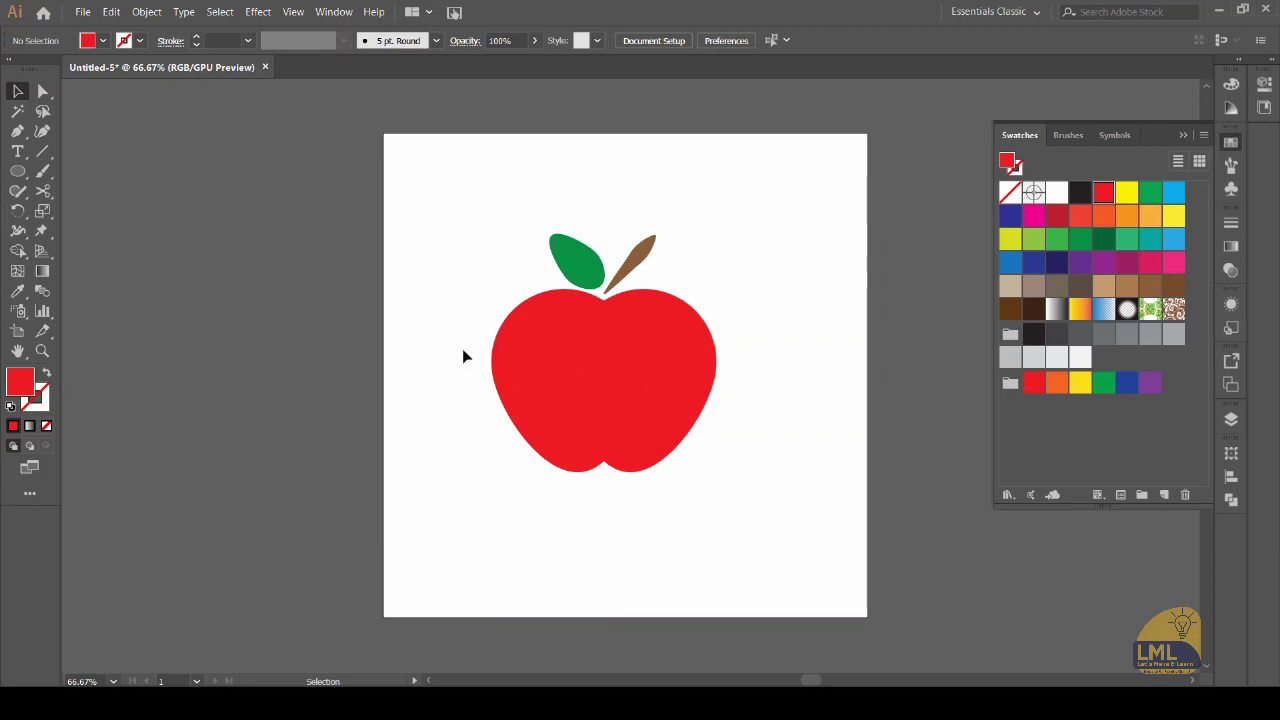
# Unite the two overlapping red apple halves into one shape with Pathfinder and clear the selection.
pyautogui.click(540, 385)
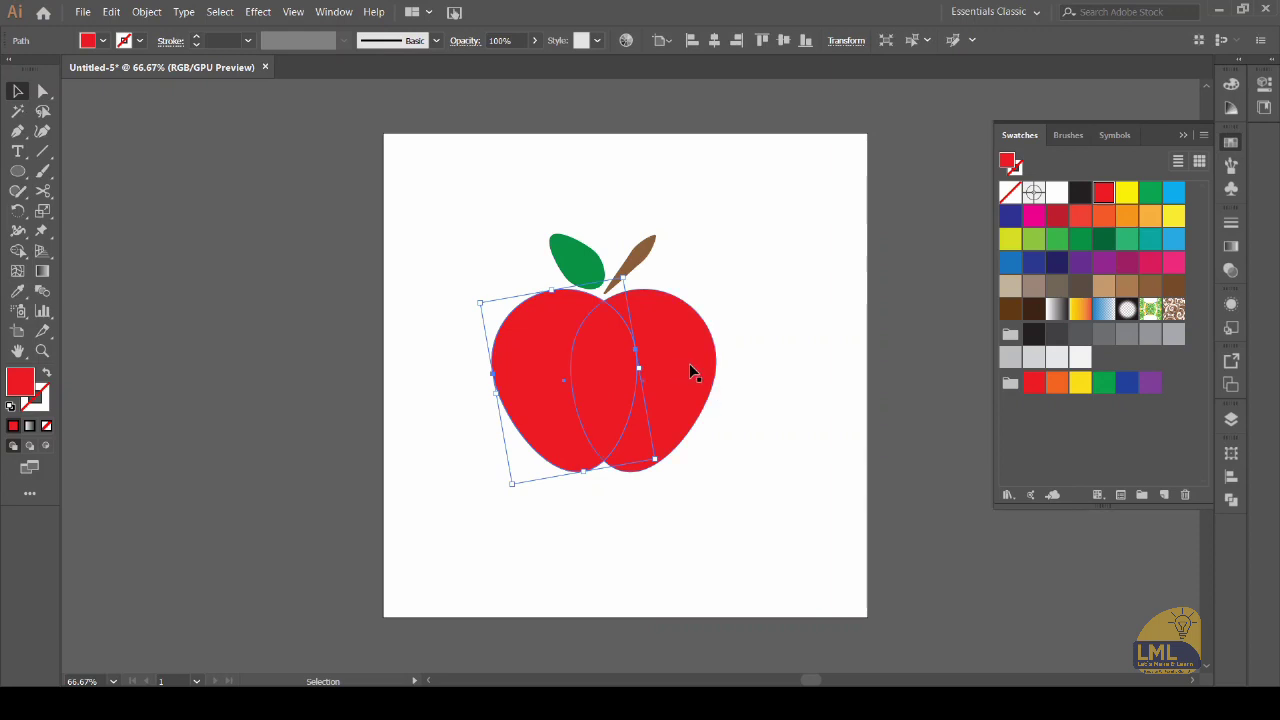
pyautogui.hotkey('ctrl', 'z')
pyautogui.hotkey('ctrl', 'shift', 'z')
pyautogui.click(650, 372)
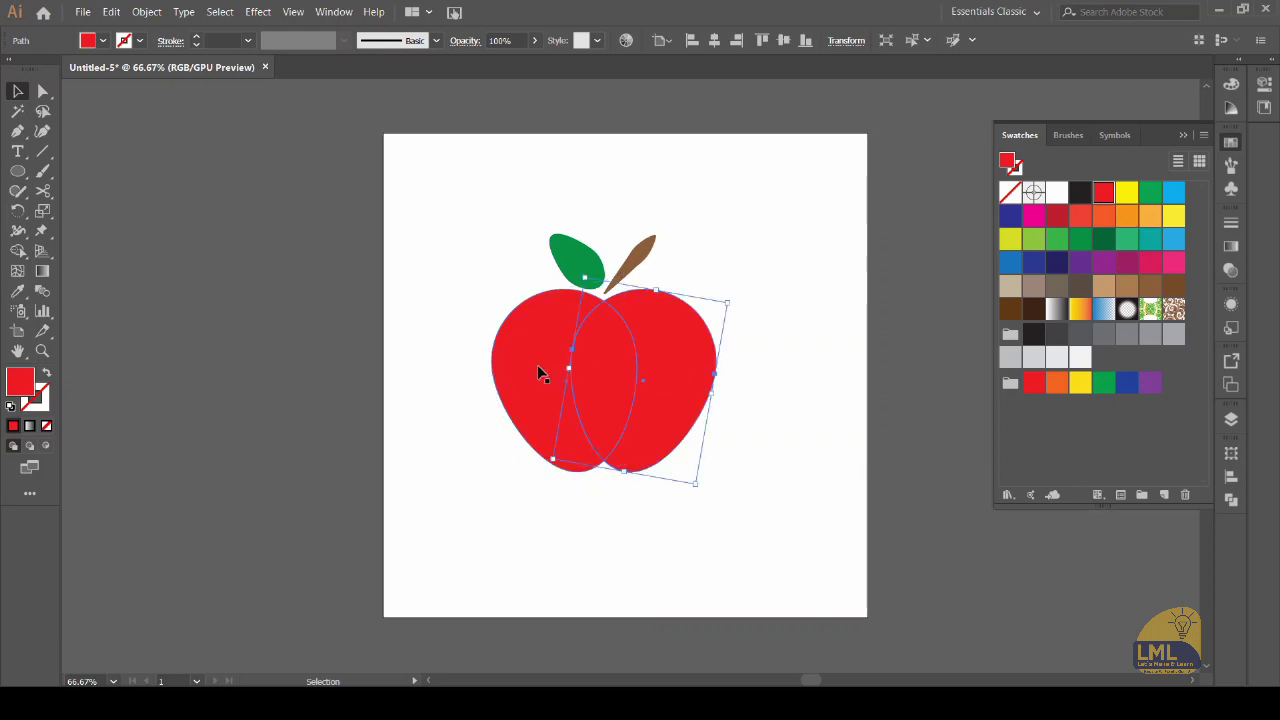
pyautogui.moveTo(480, 517); pyautogui.dragTo(822, 347)
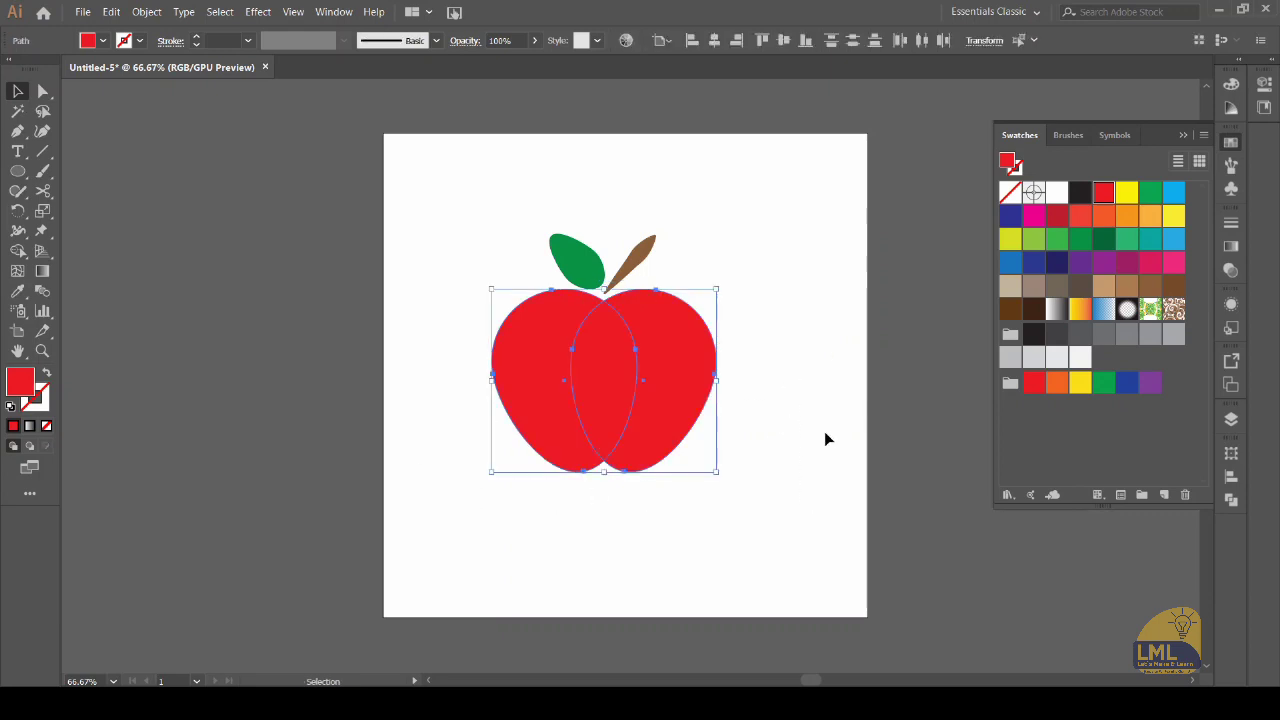
pyautogui.click(1232, 503)
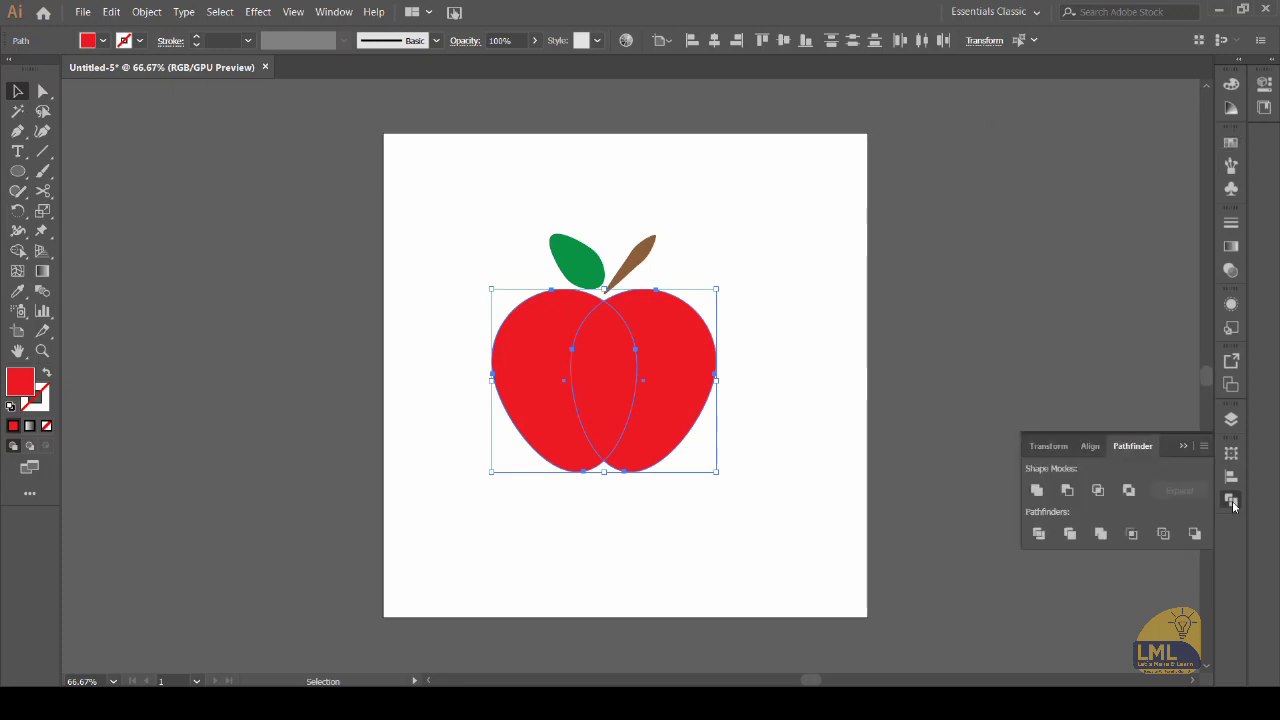
pyautogui.click(1038, 490)
pyautogui.click(780, 438)
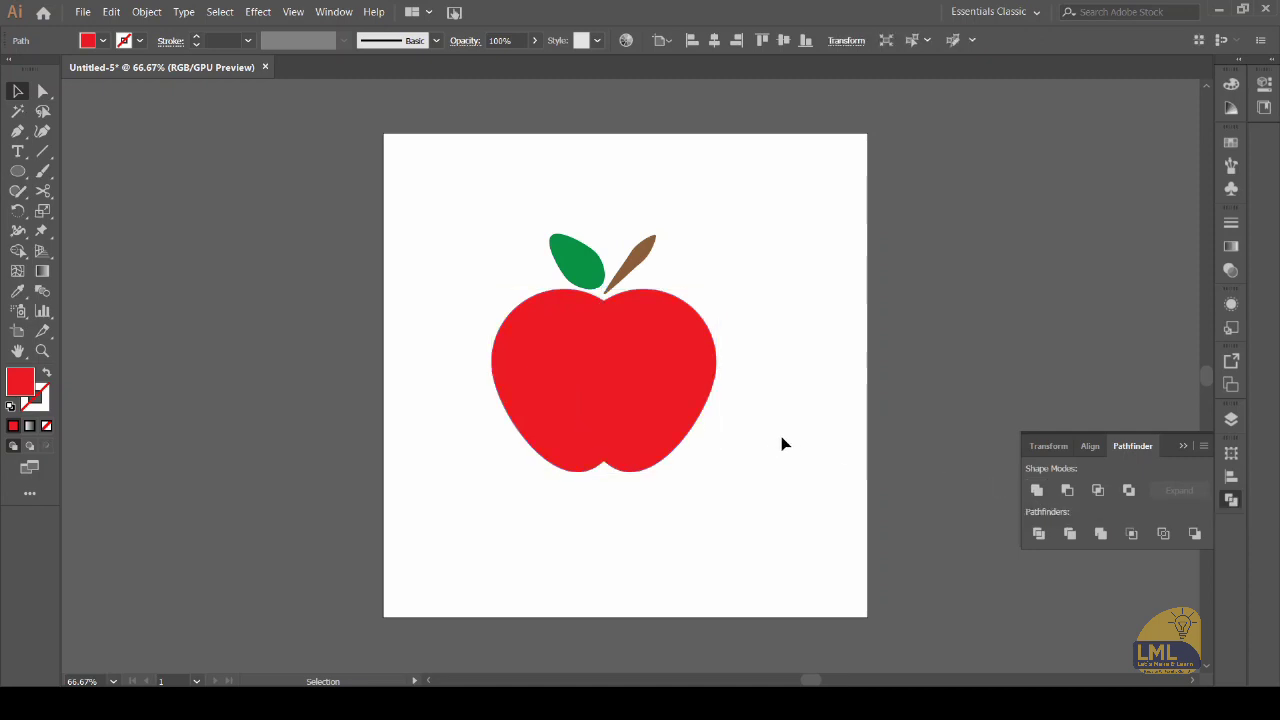
pyautogui.click(591, 378)
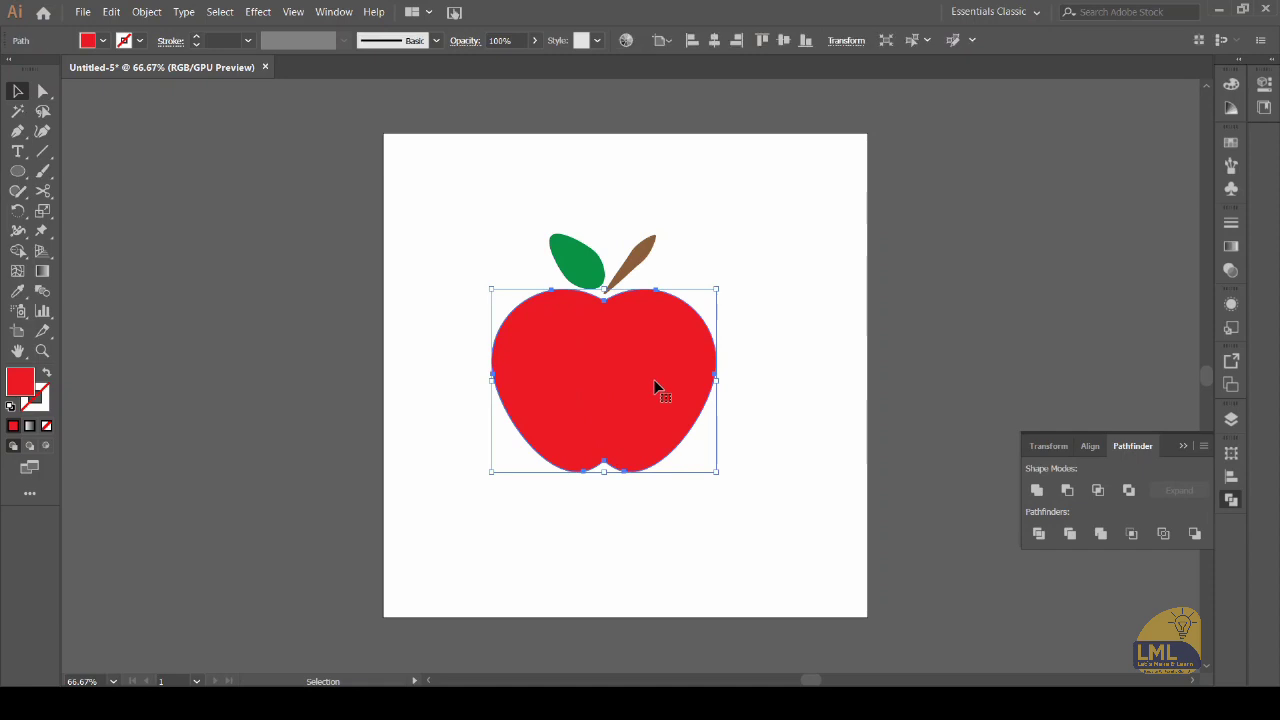
pyautogui.moveTo(655, 381); pyautogui.dragTo(668, 438)
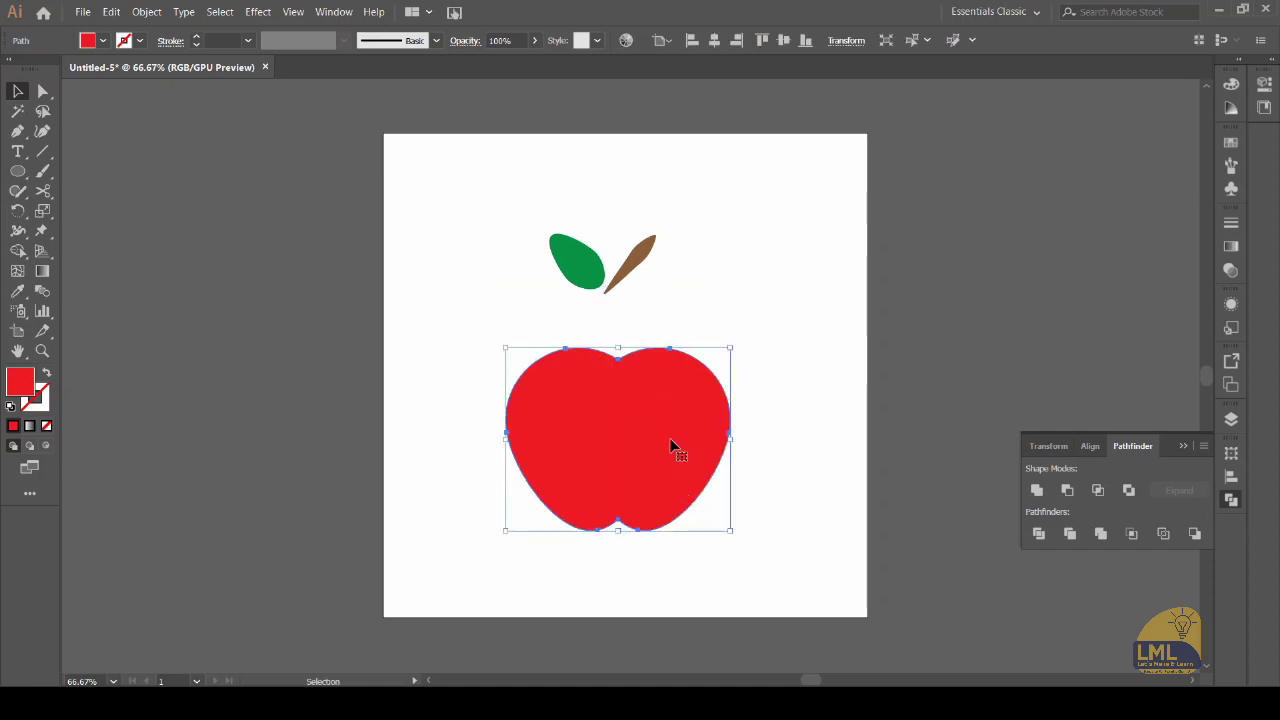
pyautogui.hotkey('ctrl', 'z')
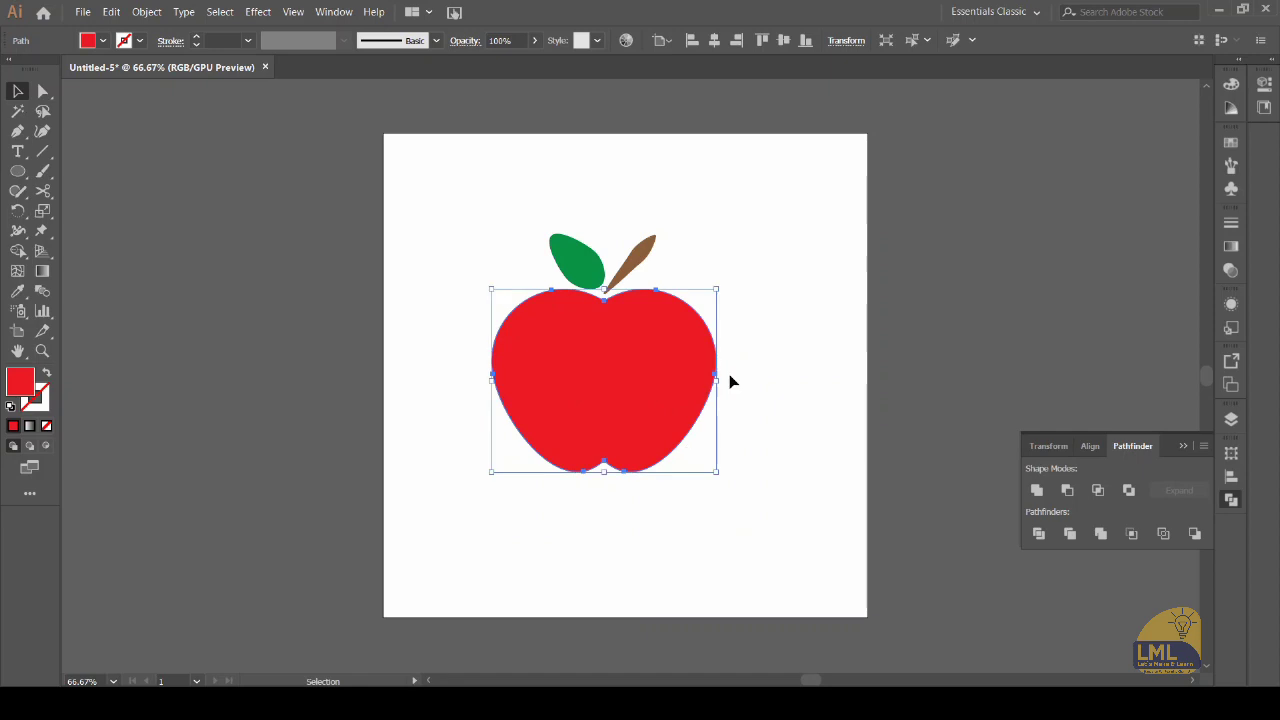
pyautogui.click(766, 370)
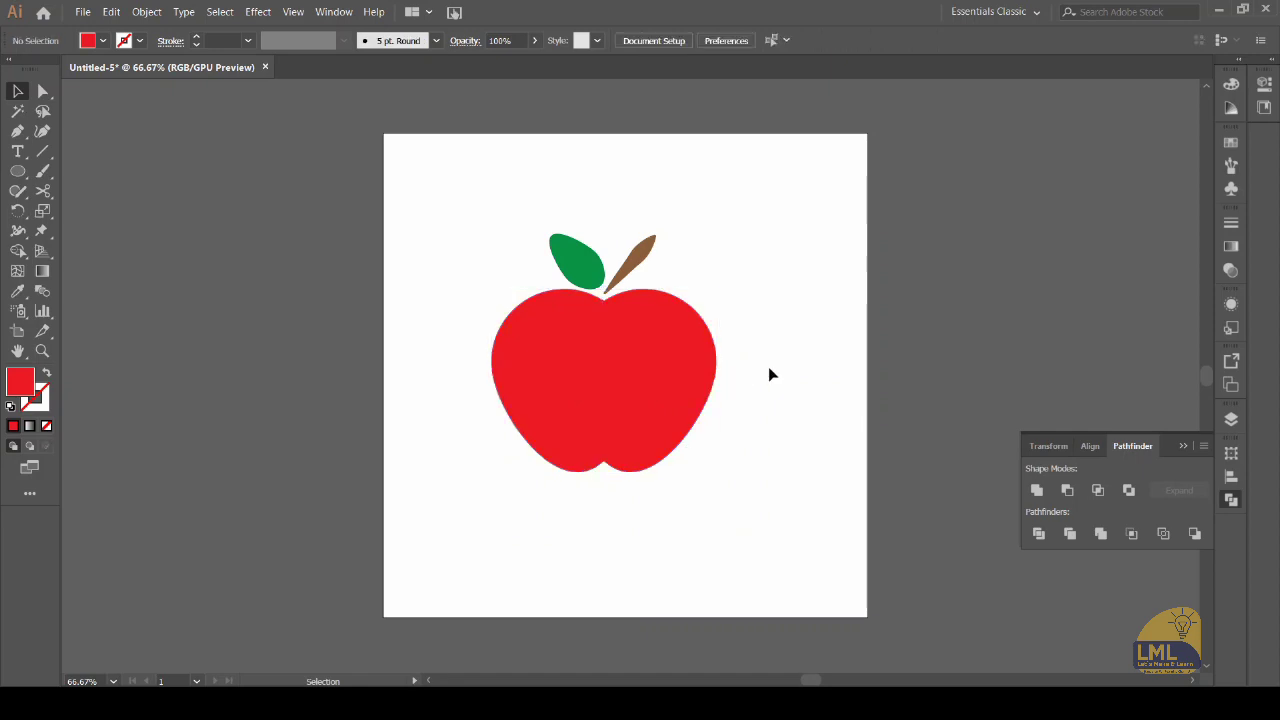
pyautogui.moveTo(514, 377); pyautogui.dragTo(536, 379)
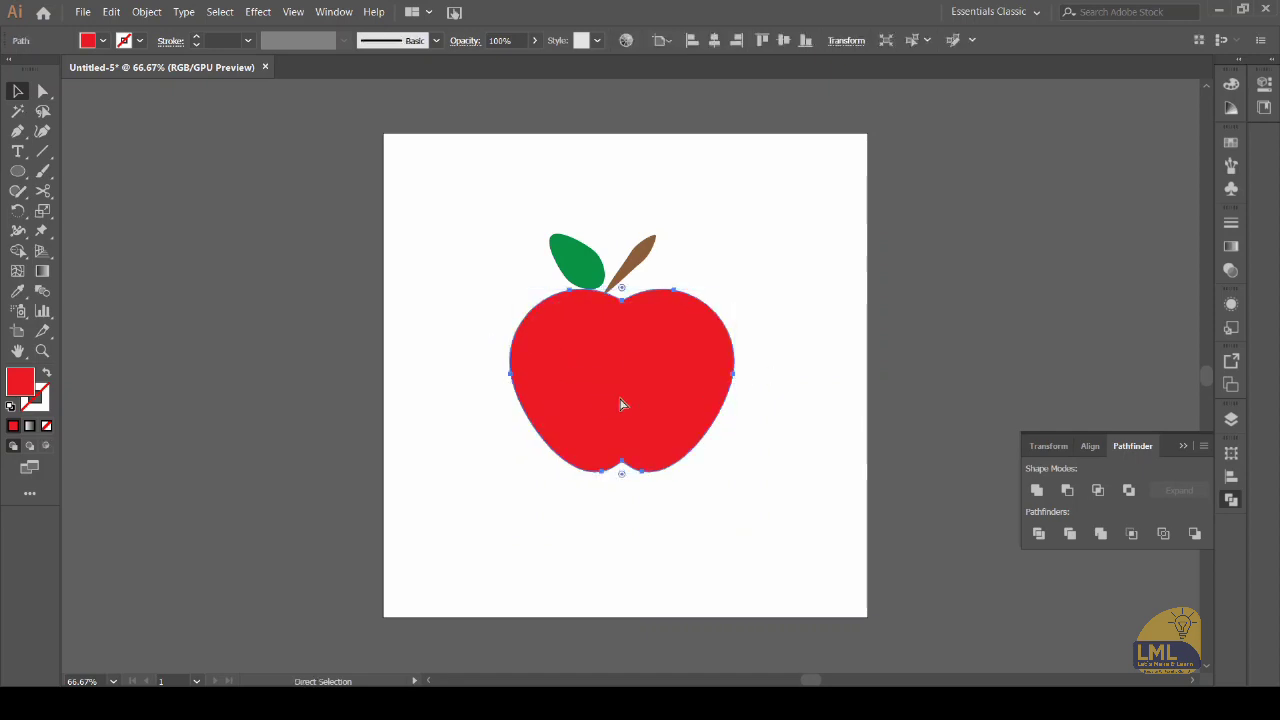
pyautogui.hotkey('ctrl', 'z')
pyautogui.press('v')
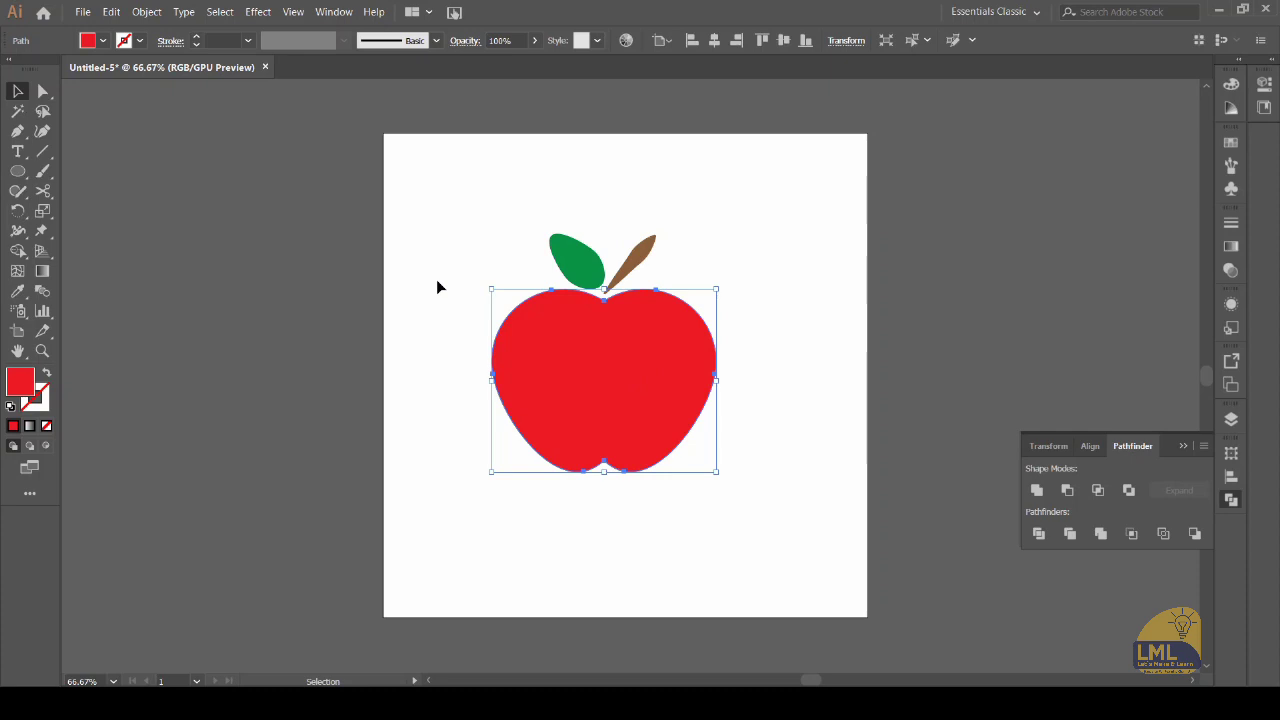
# Create an inner copy of the red apple outline with Offset Path at -20 px, using miter joins and a miter limit of 4.
pyautogui.click(146, 12)
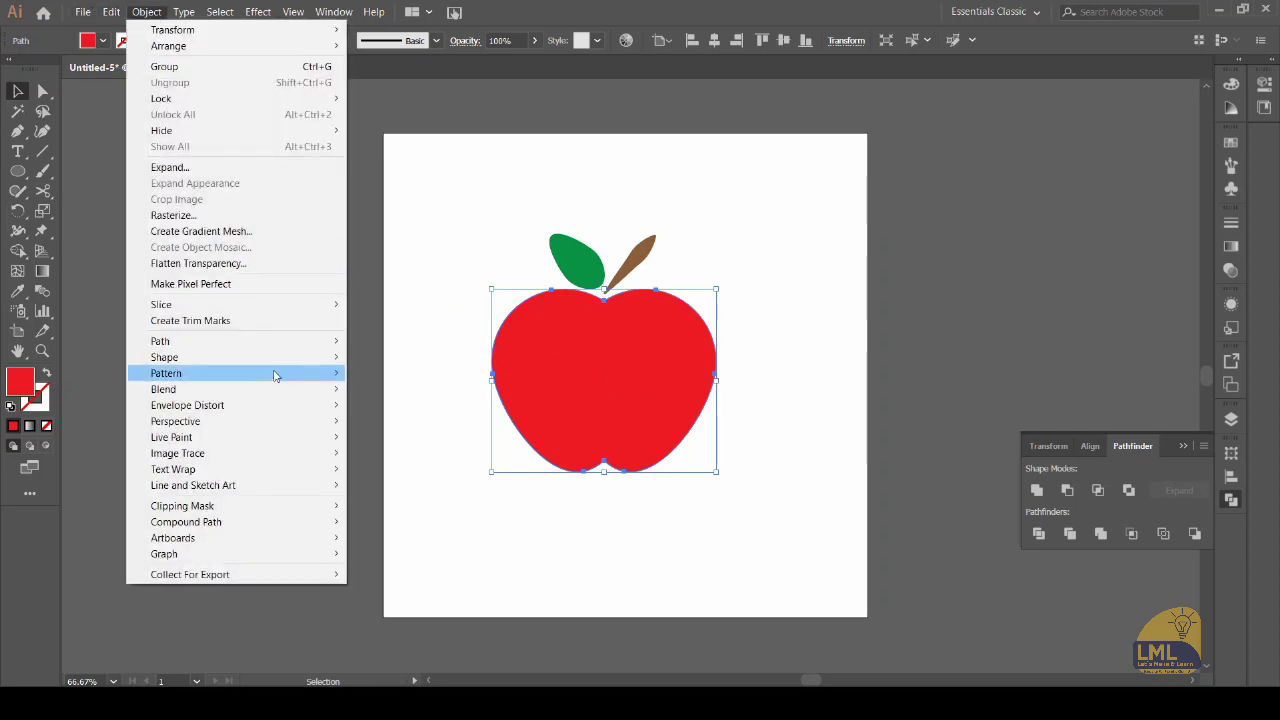
pyautogui.moveTo(293, 342)
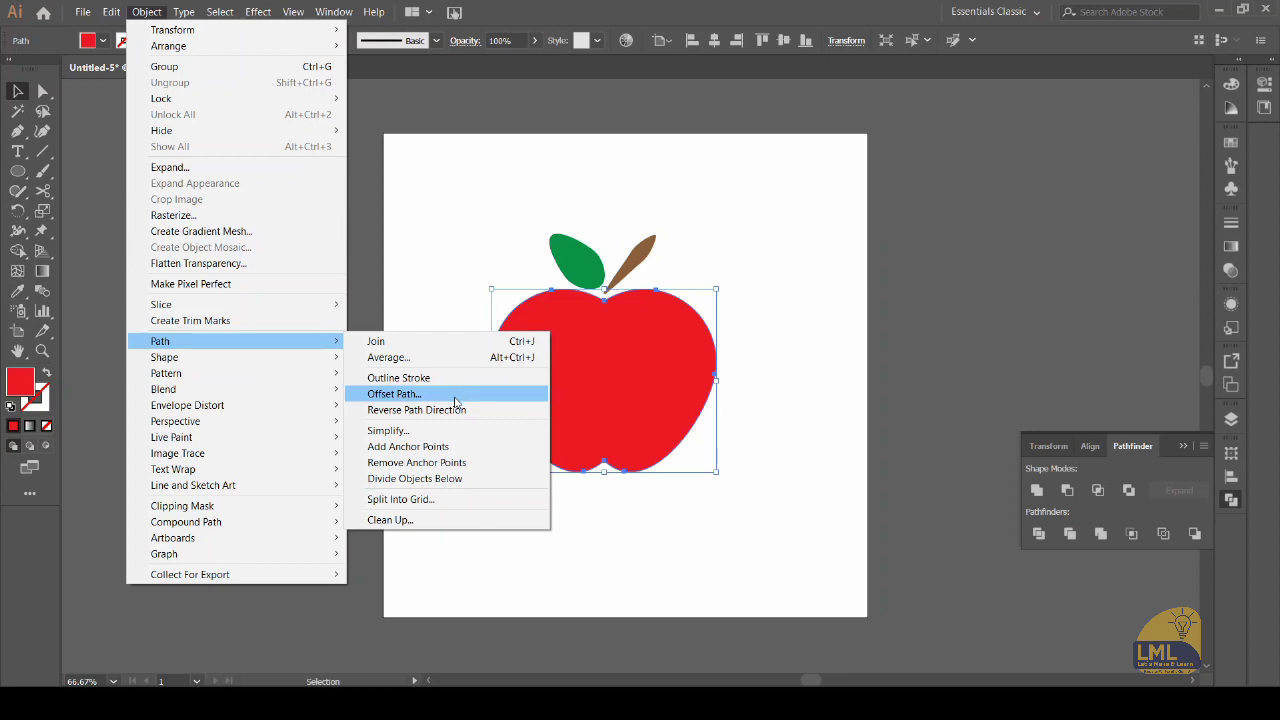
pyautogui.click(455, 394)
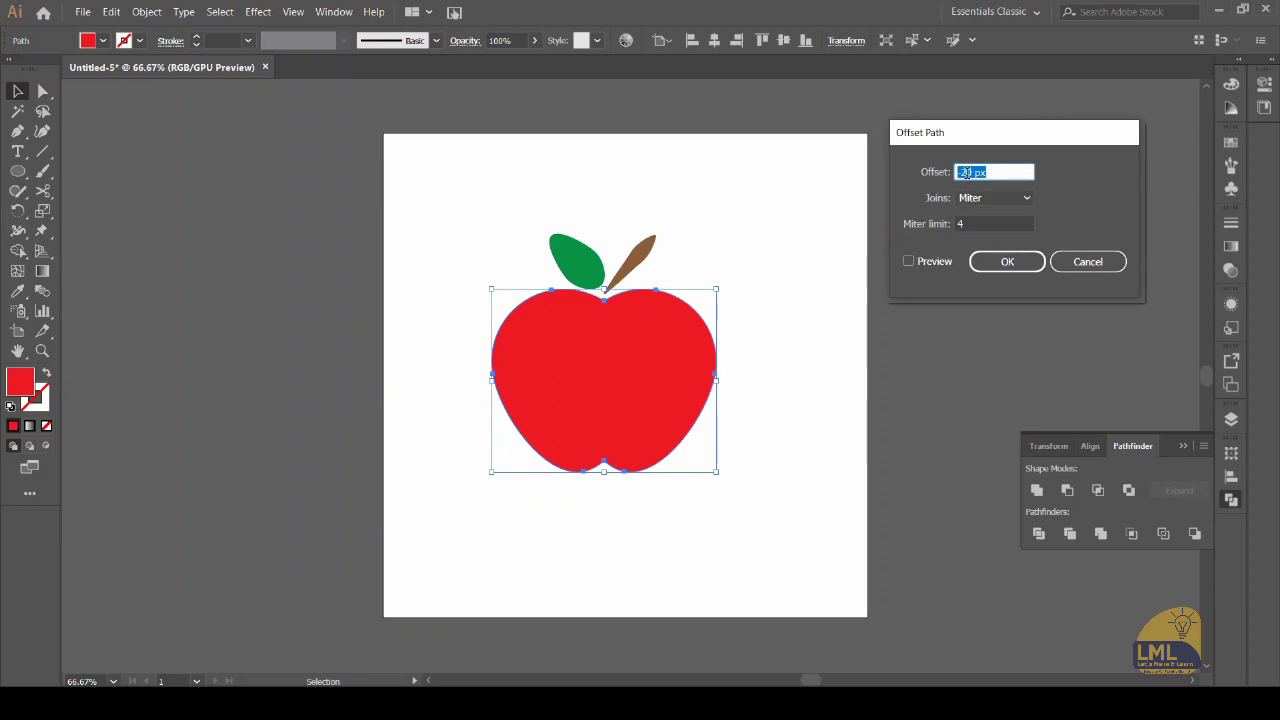
pyautogui.click(910, 263)
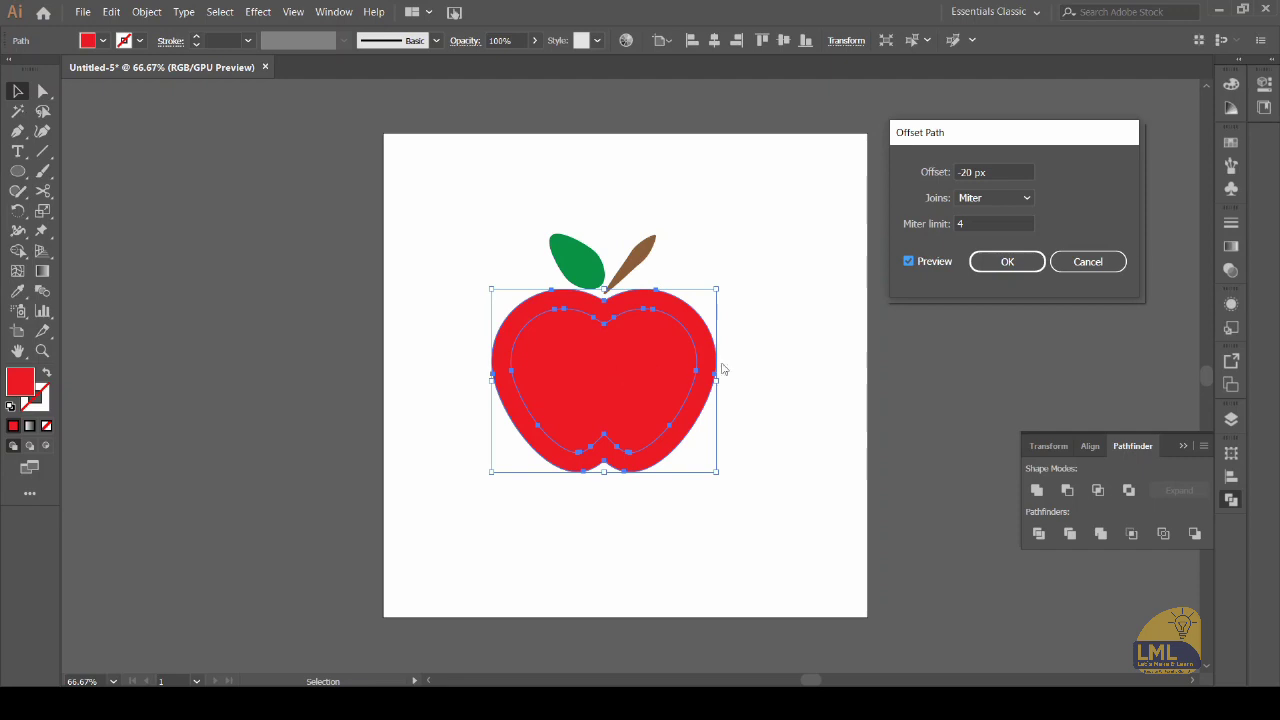
pyautogui.click(1027, 265)
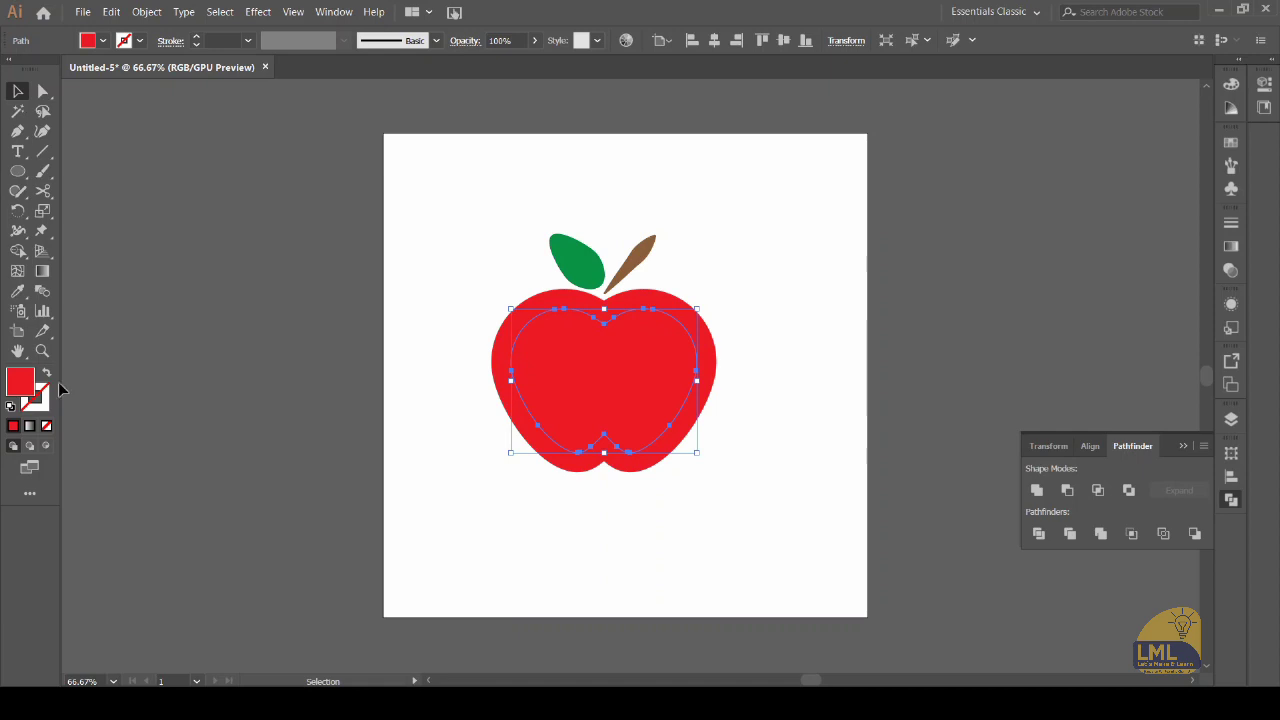
# Make the inner apple path white and swap its fill and stroke, leaving a white outline with no fill.
pyautogui.click(1231, 142)
pyautogui.click(1057, 192)
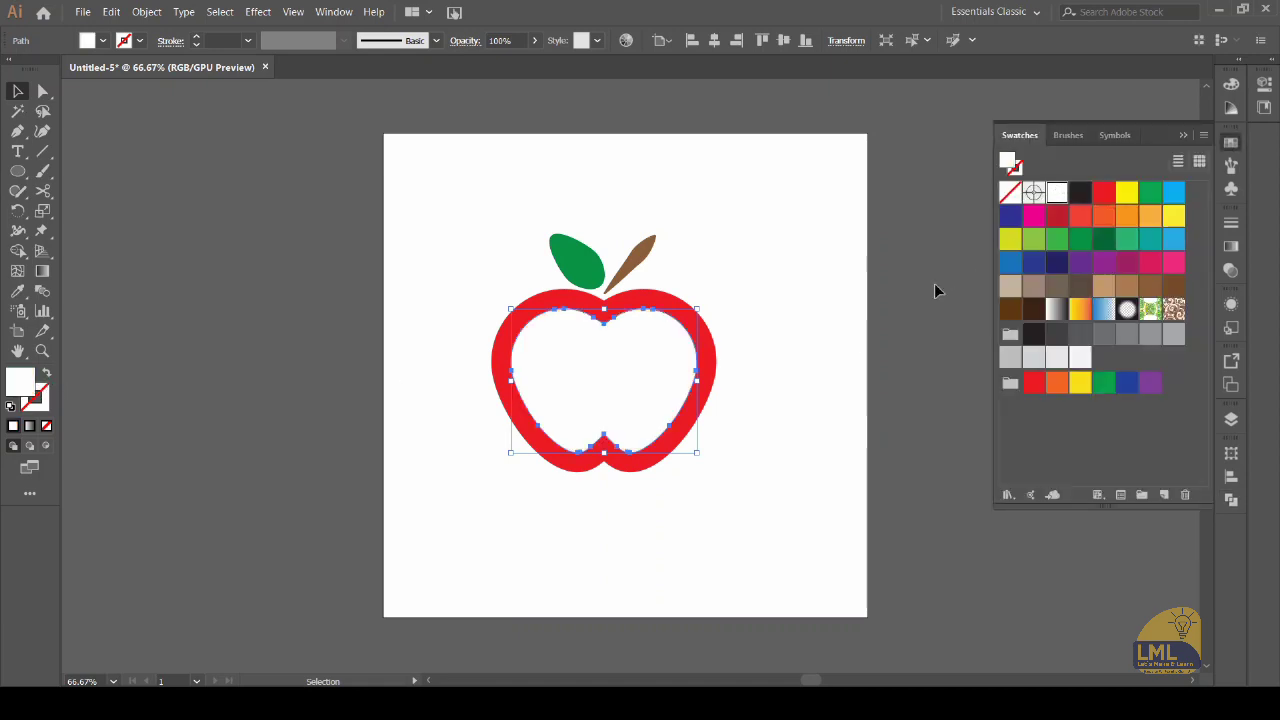
pyautogui.click(822, 298)
pyautogui.click(650, 400)
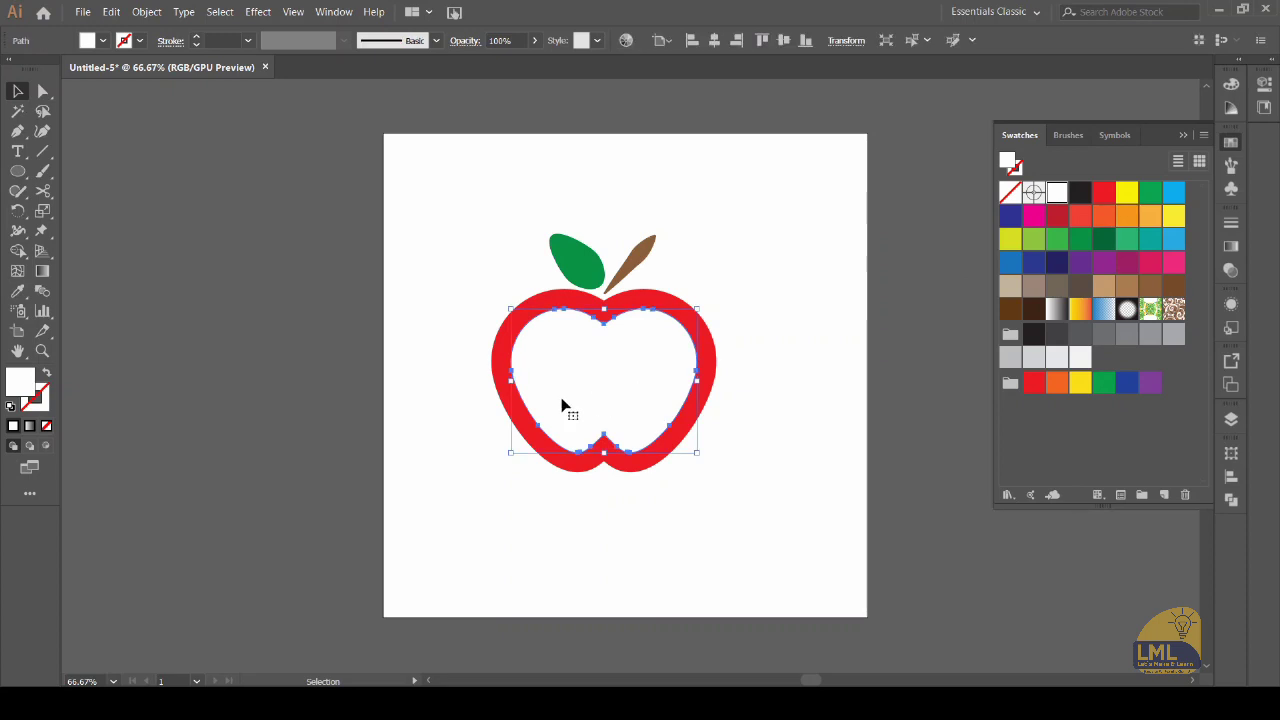
pyautogui.click(44, 375)
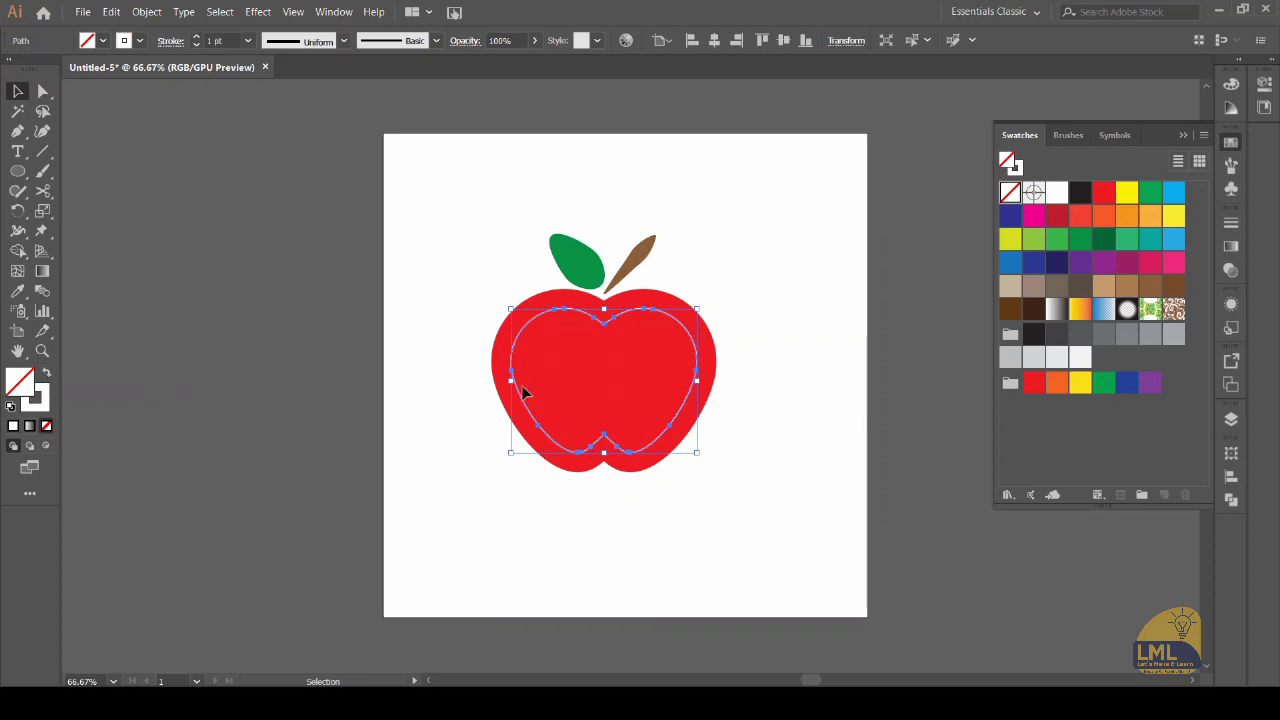
pyautogui.click(793, 356)
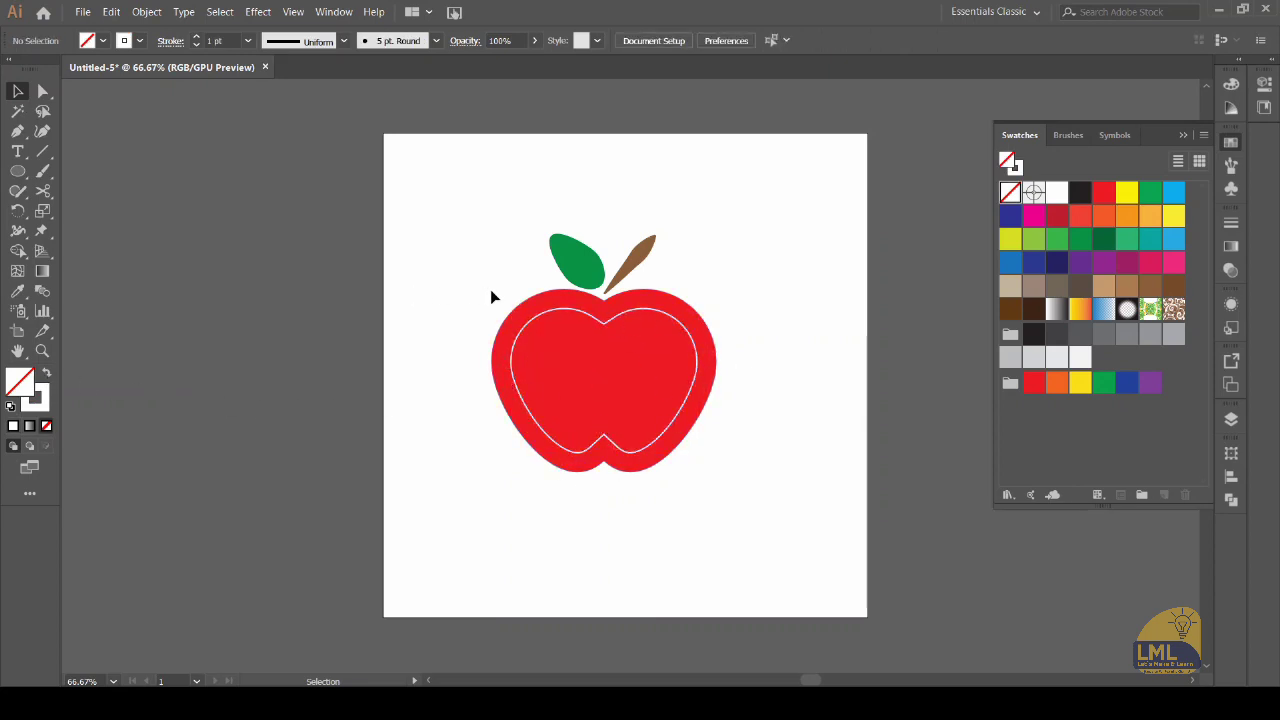
# Set the stroke weight of the white inner outline to 10 pt and clear the selection.
pyautogui.click(578, 316)
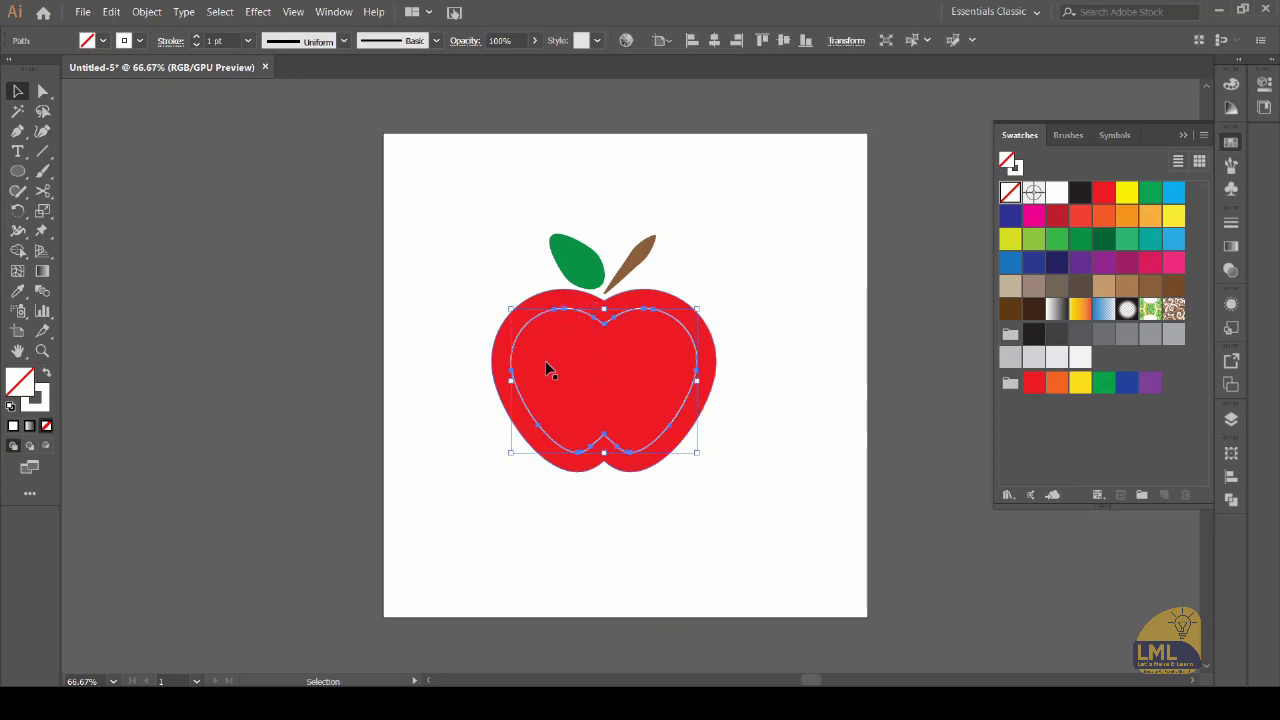
pyautogui.click(1231, 224)
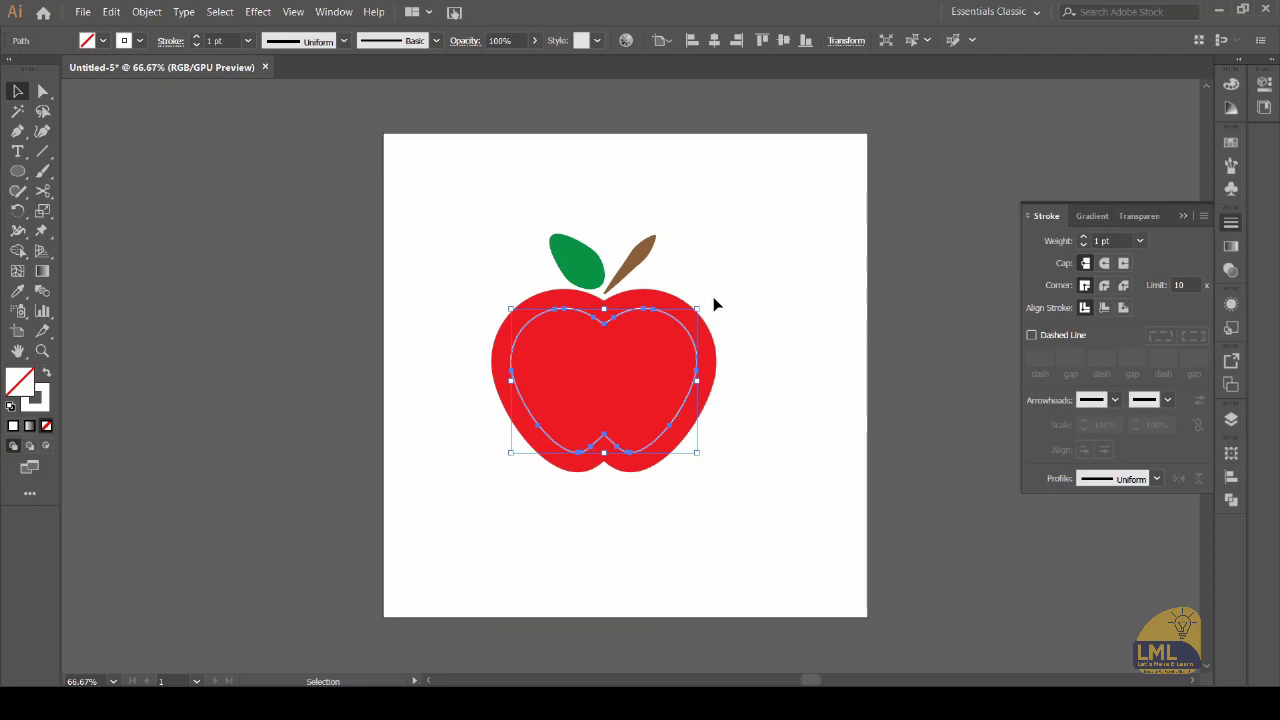
pyautogui.click(1062, 242)
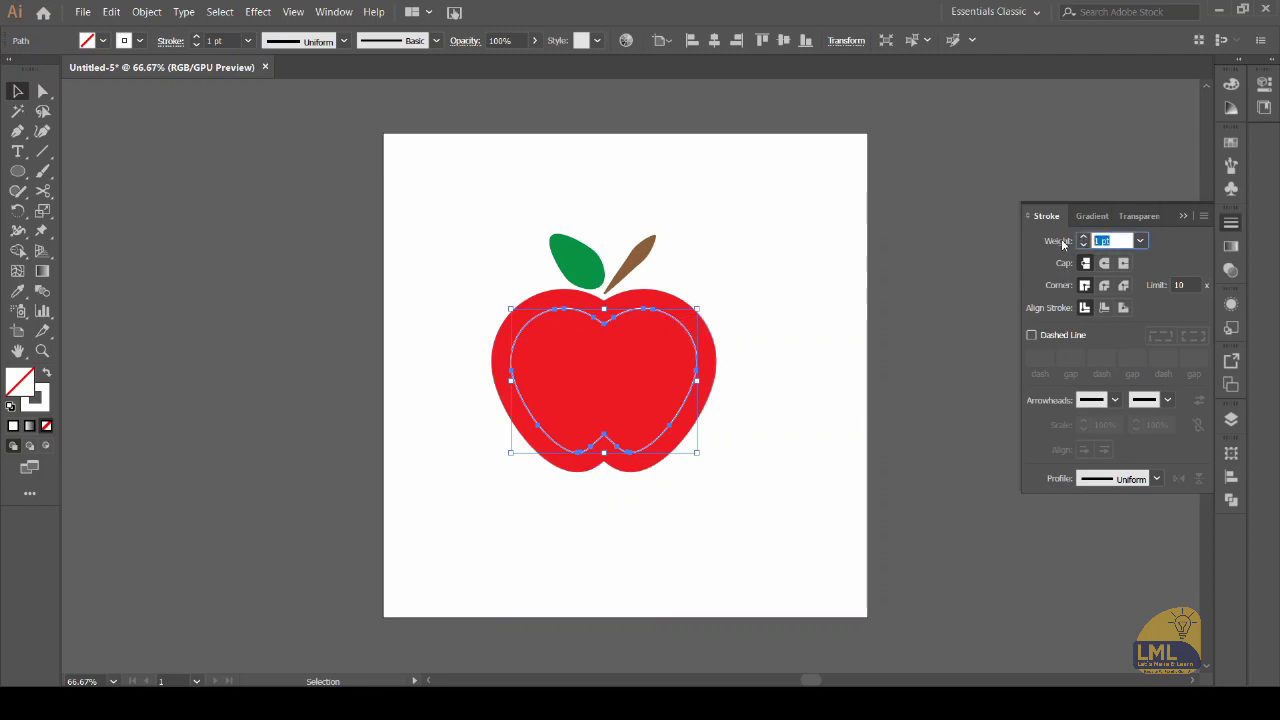
pyautogui.write('10')
pyautogui.press('Return')
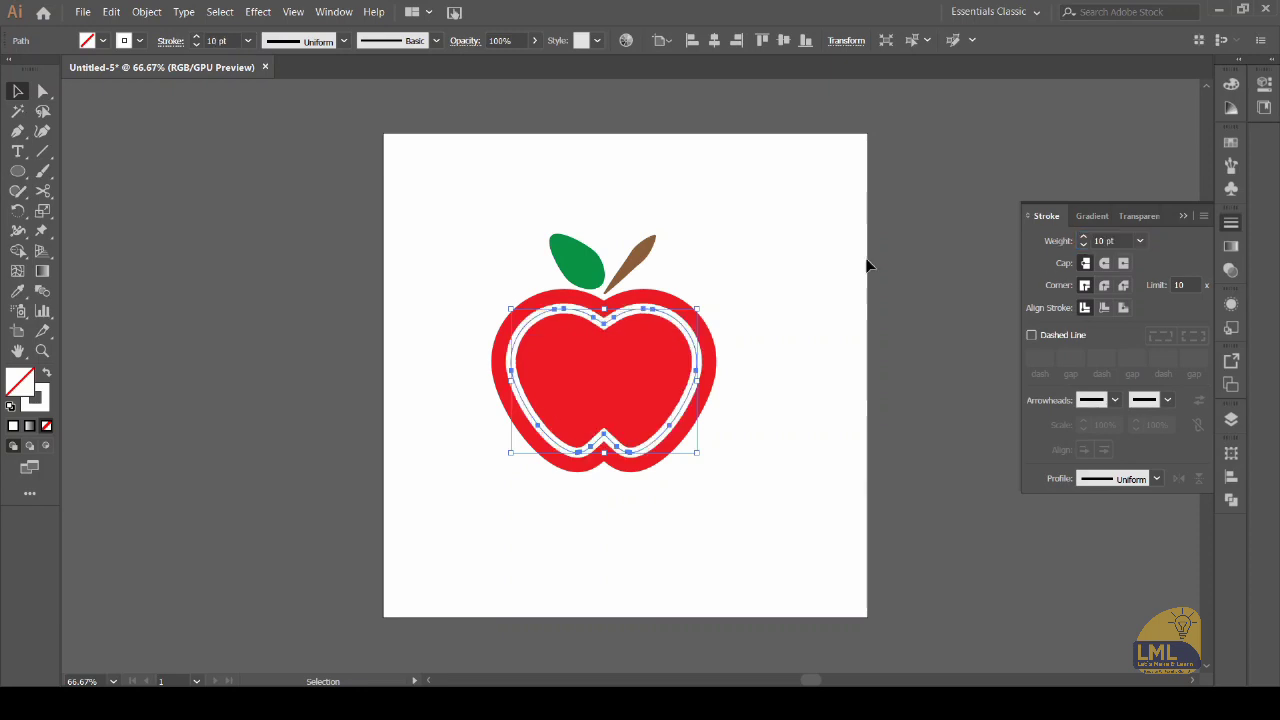
pyautogui.click(780, 248)
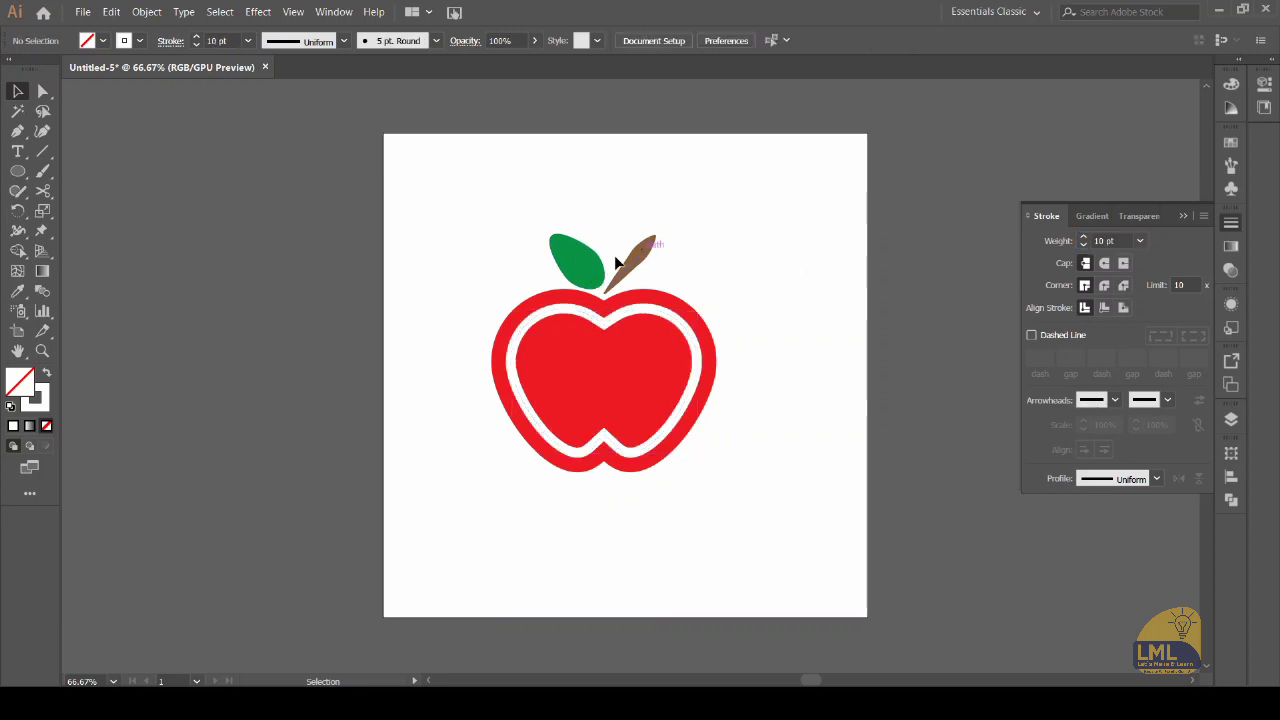
# Cut the white outline with the Scissors tool at its upper-left anchor point and its leftmost anchor point.
pyautogui.click(665, 320)
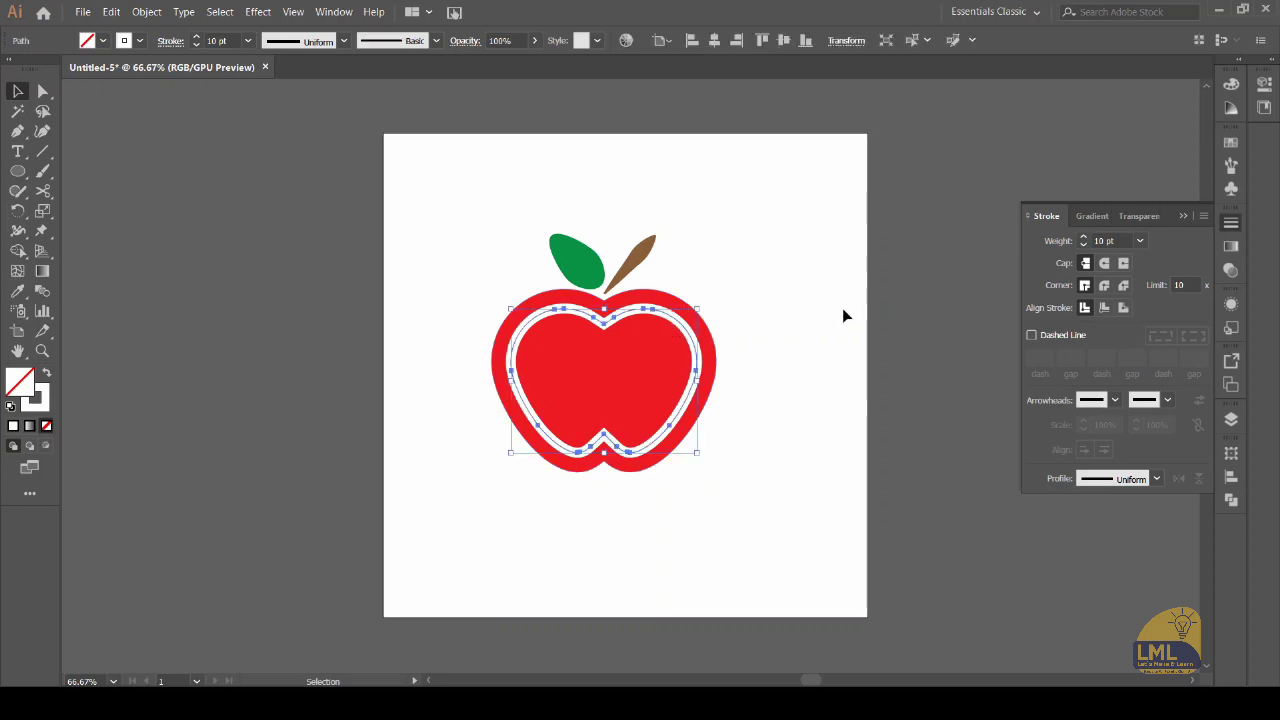
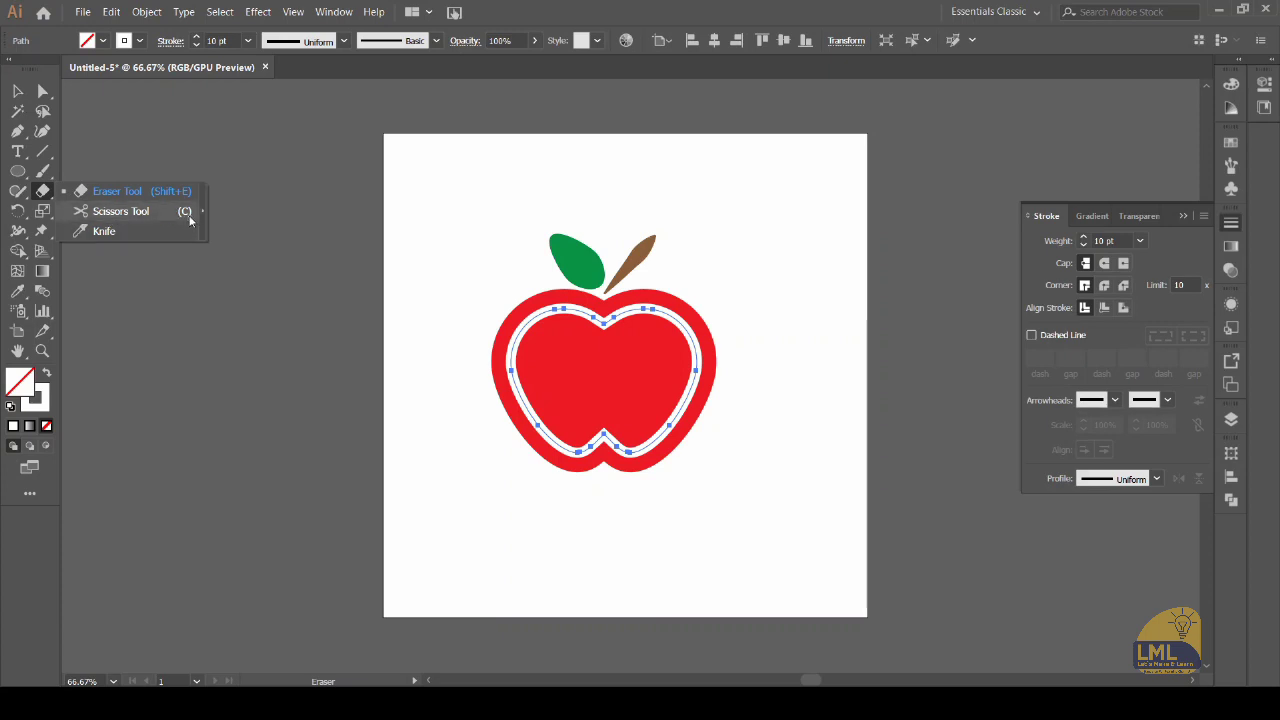
pyautogui.click(148, 212)
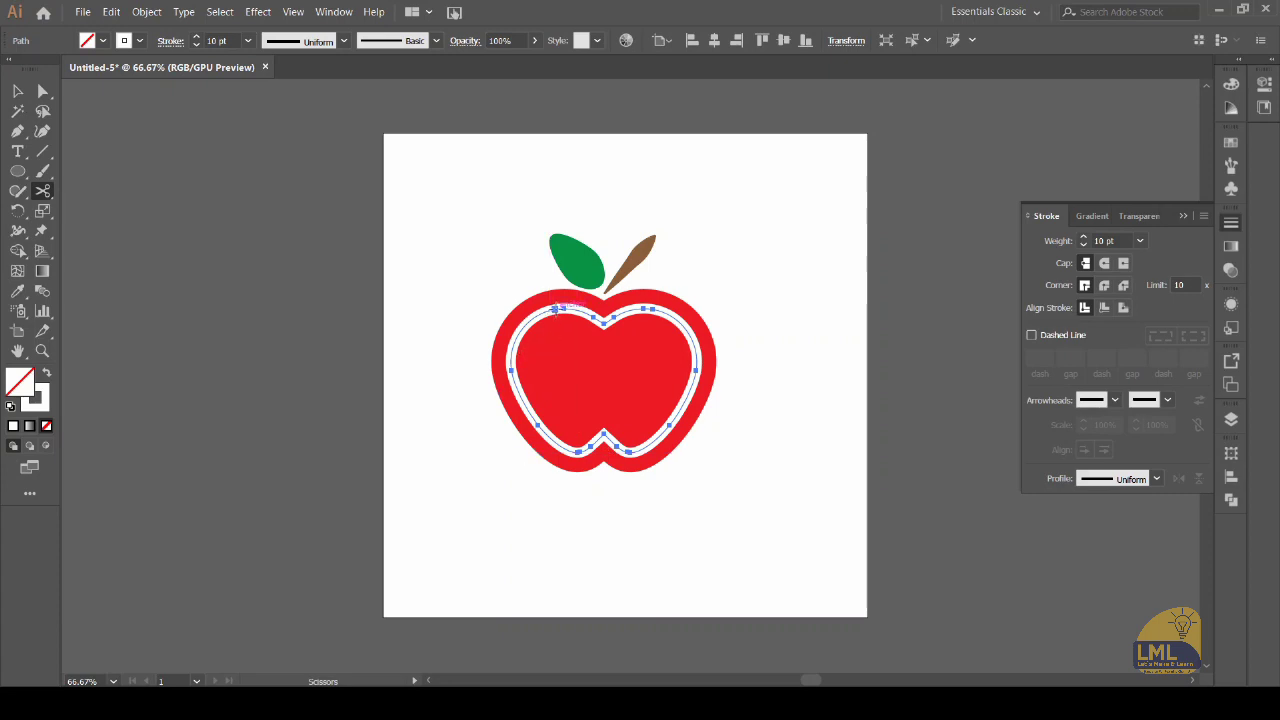
pyautogui.click(556, 310)
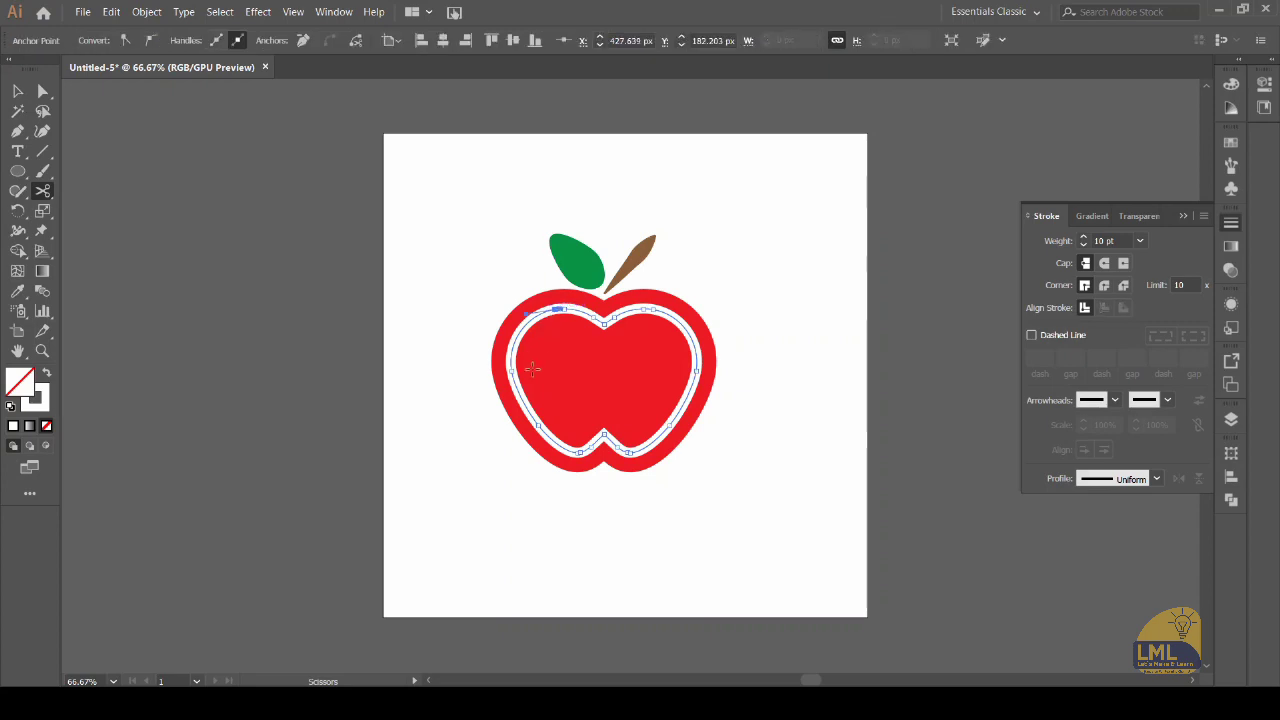
pyautogui.click(511, 368)
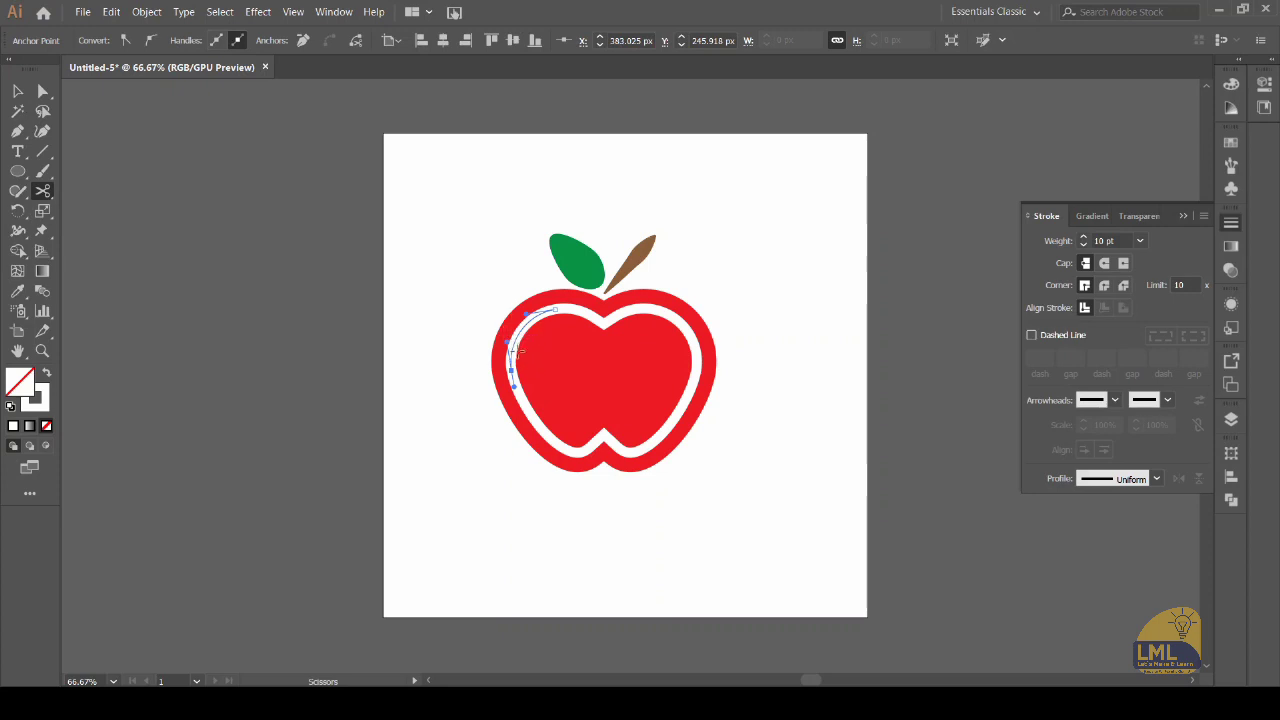
# Delete the rest of the white outline, keeping only the short arc at the apple's upper left as a highlight.
pyautogui.click(17, 91)
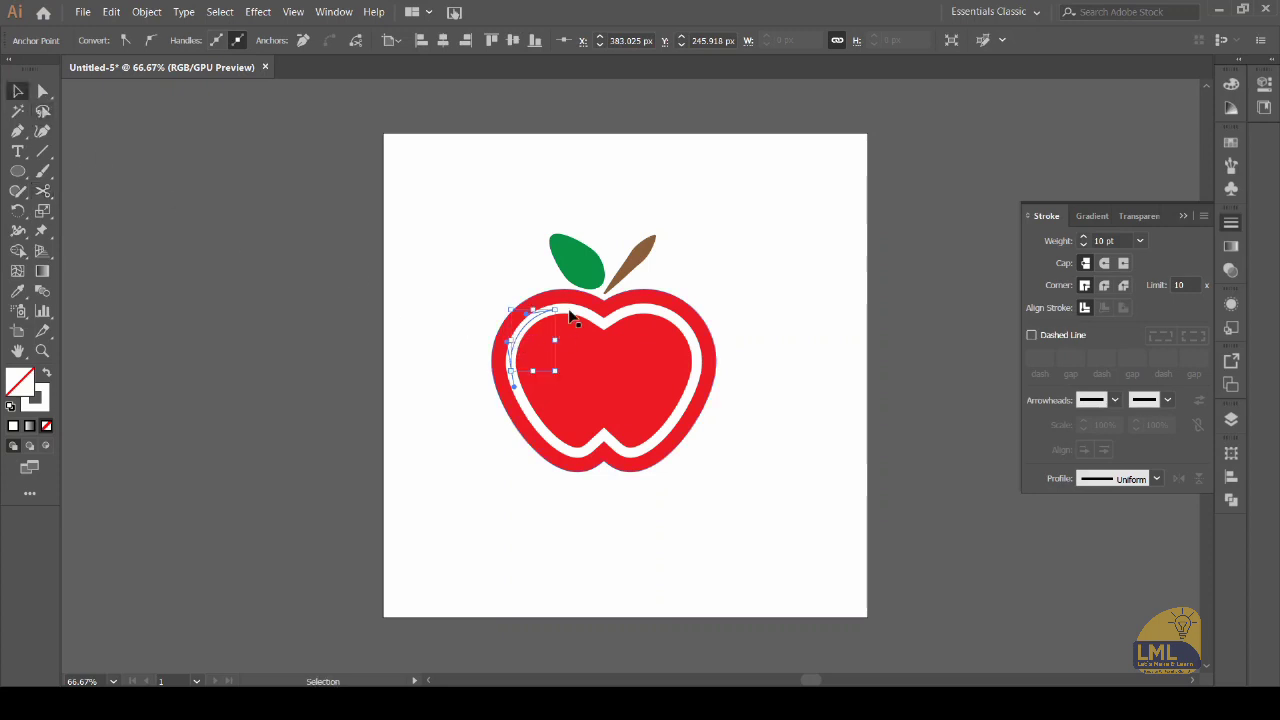
pyautogui.click(664, 317)
pyautogui.click(664, 317)
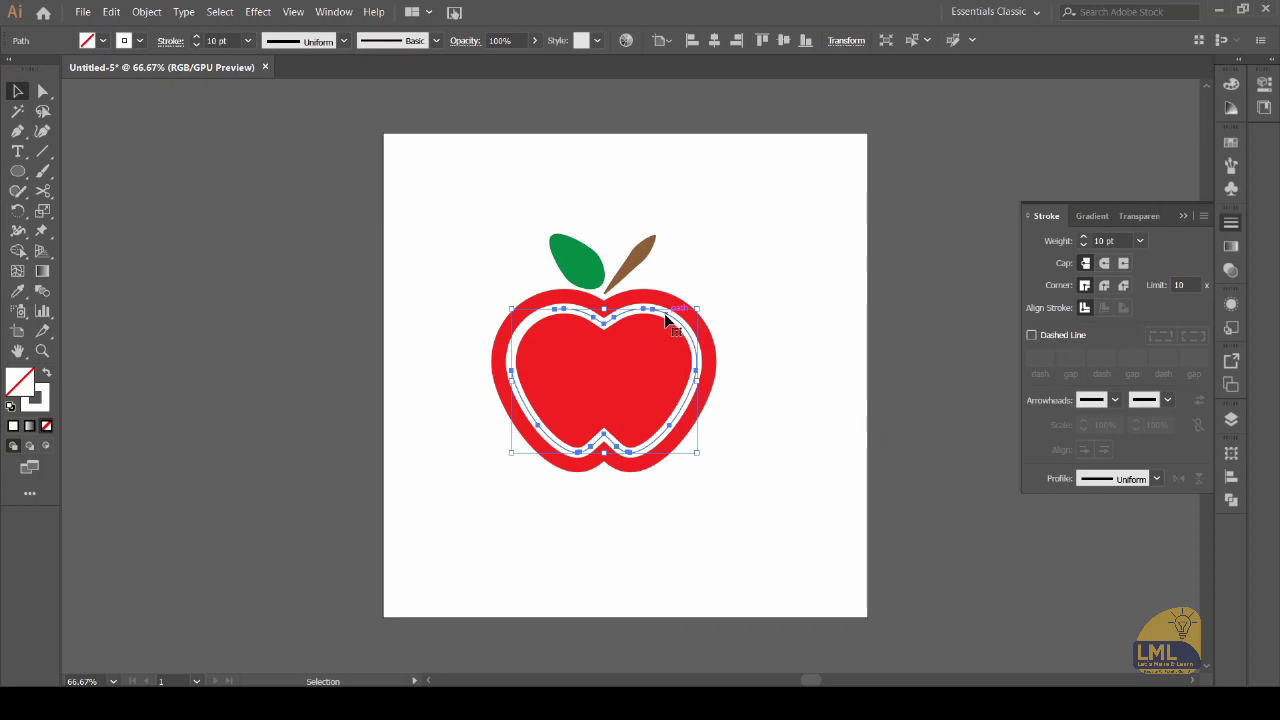
pyautogui.press('Delete')
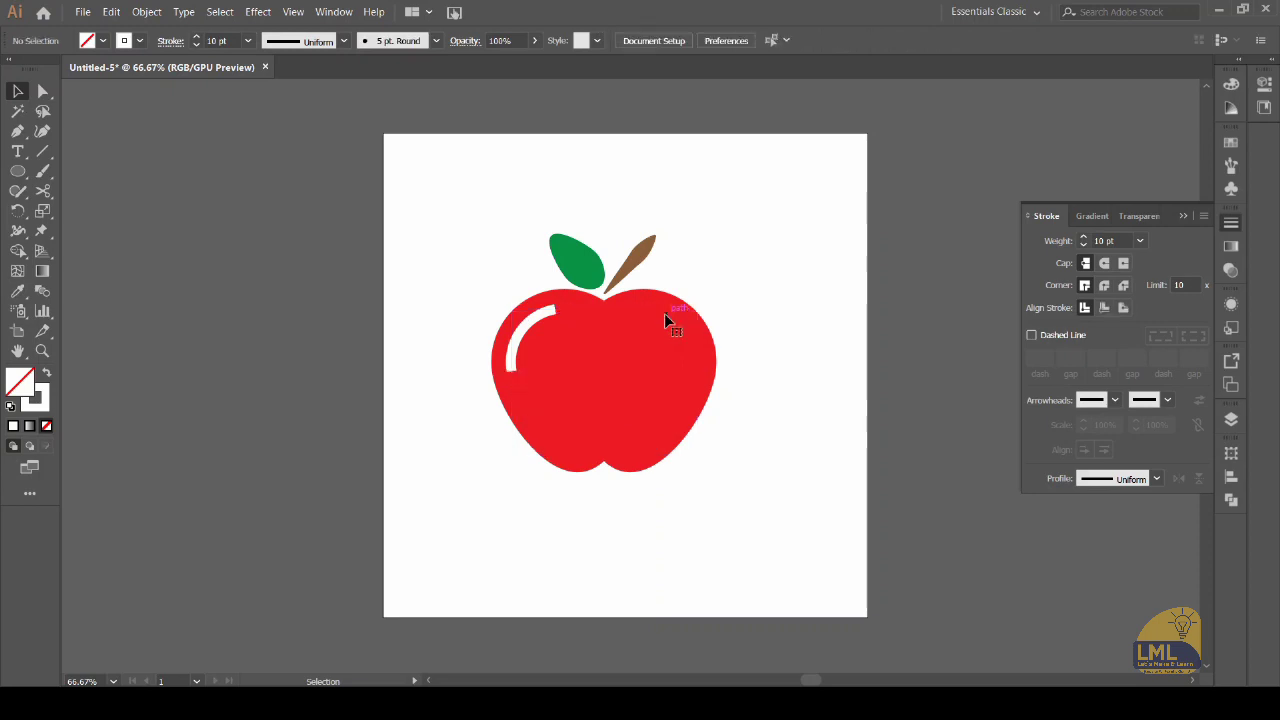
pyautogui.click(17, 91)
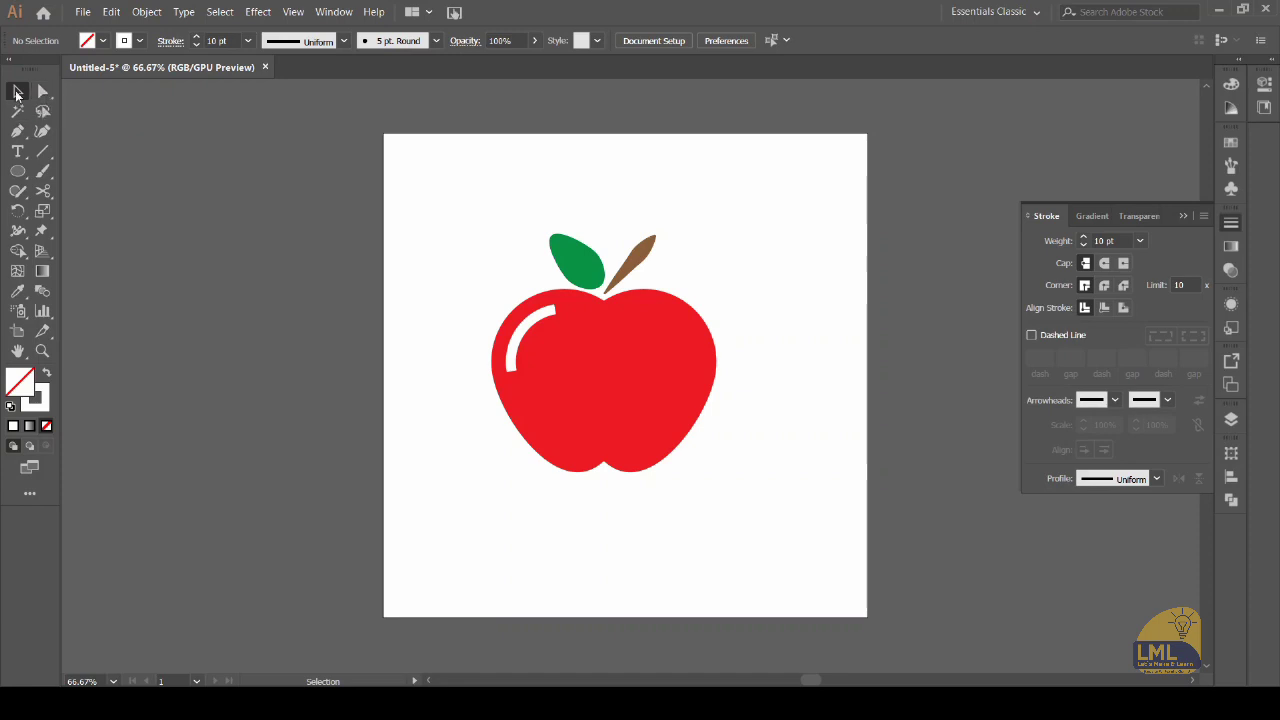
# Apply the elongated teardrop width profile to the white highlight arc's stroke and clear the selection.
pyautogui.click(546, 315)
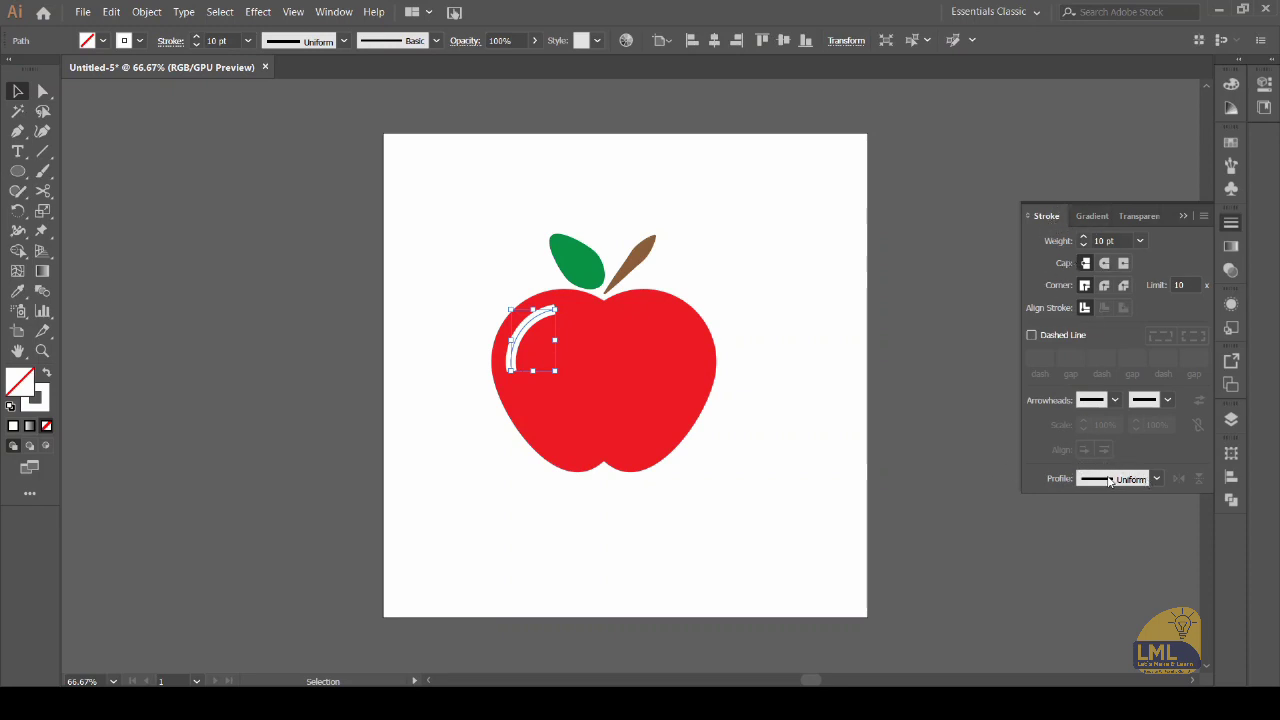
pyautogui.click(1157, 479)
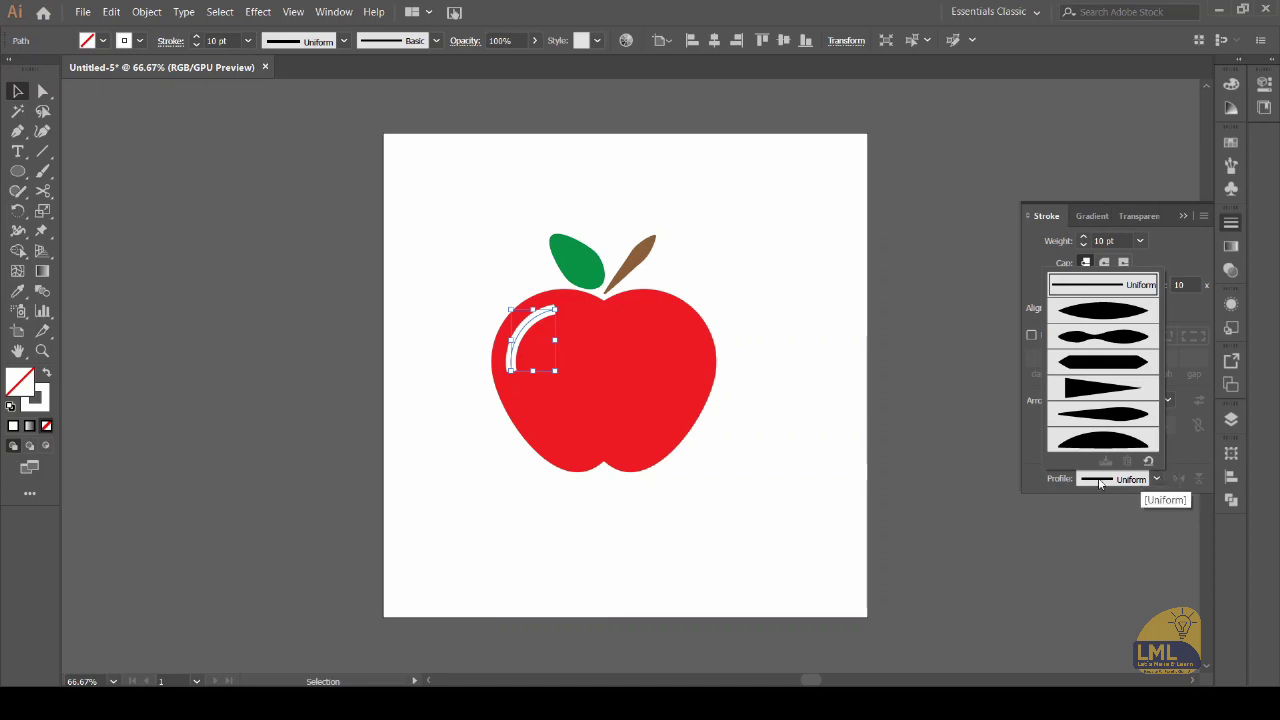
pyautogui.click(1131, 416)
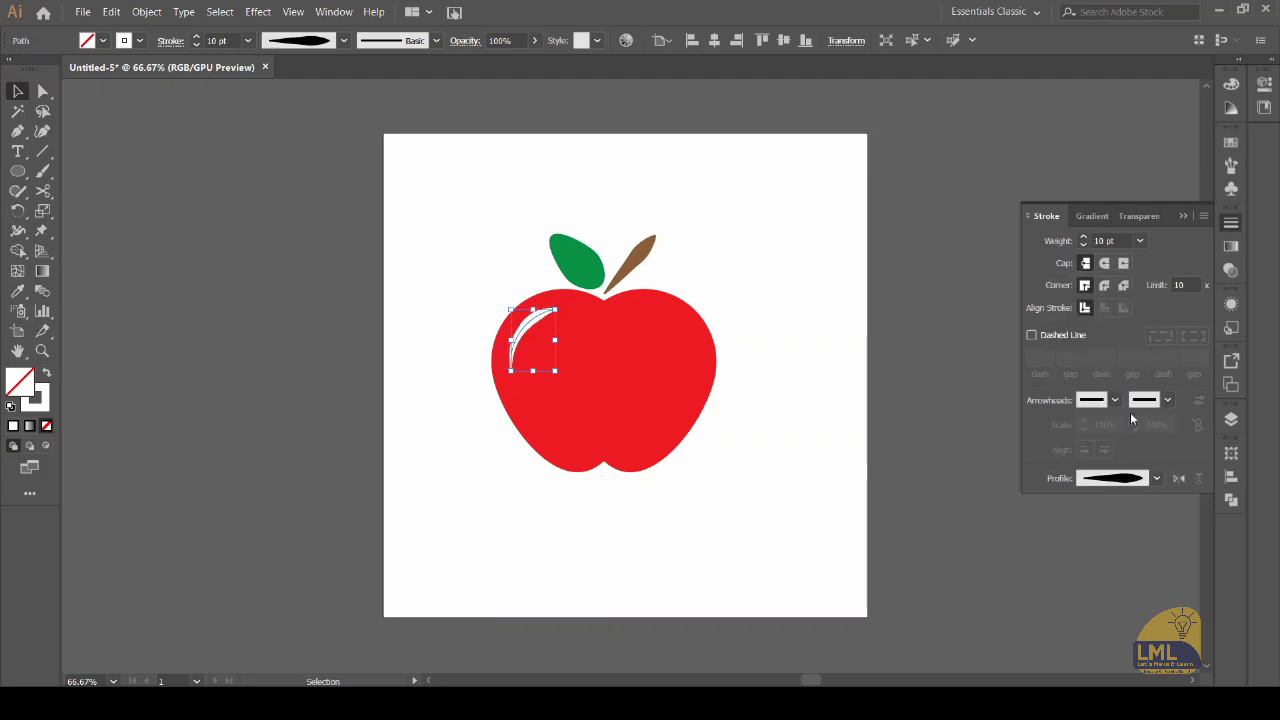
pyautogui.click(797, 365)
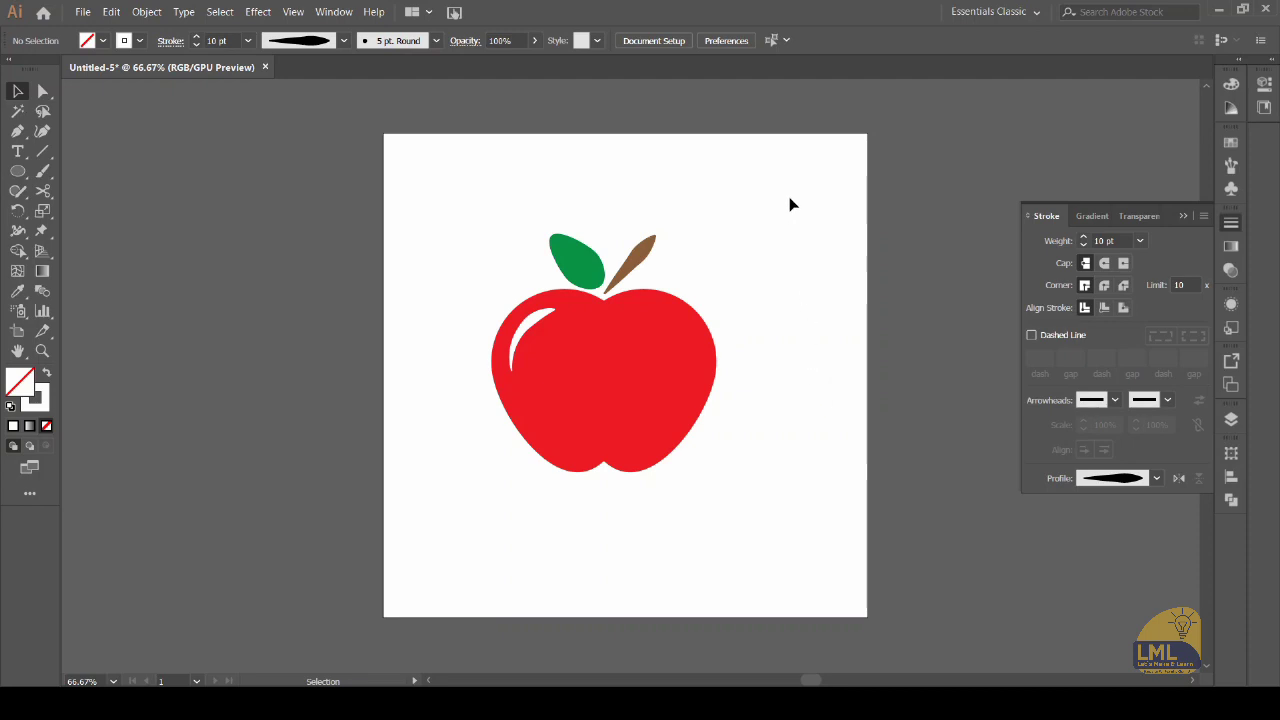
pyautogui.moveTo(790, 200); pyautogui.dragTo(420, 504)
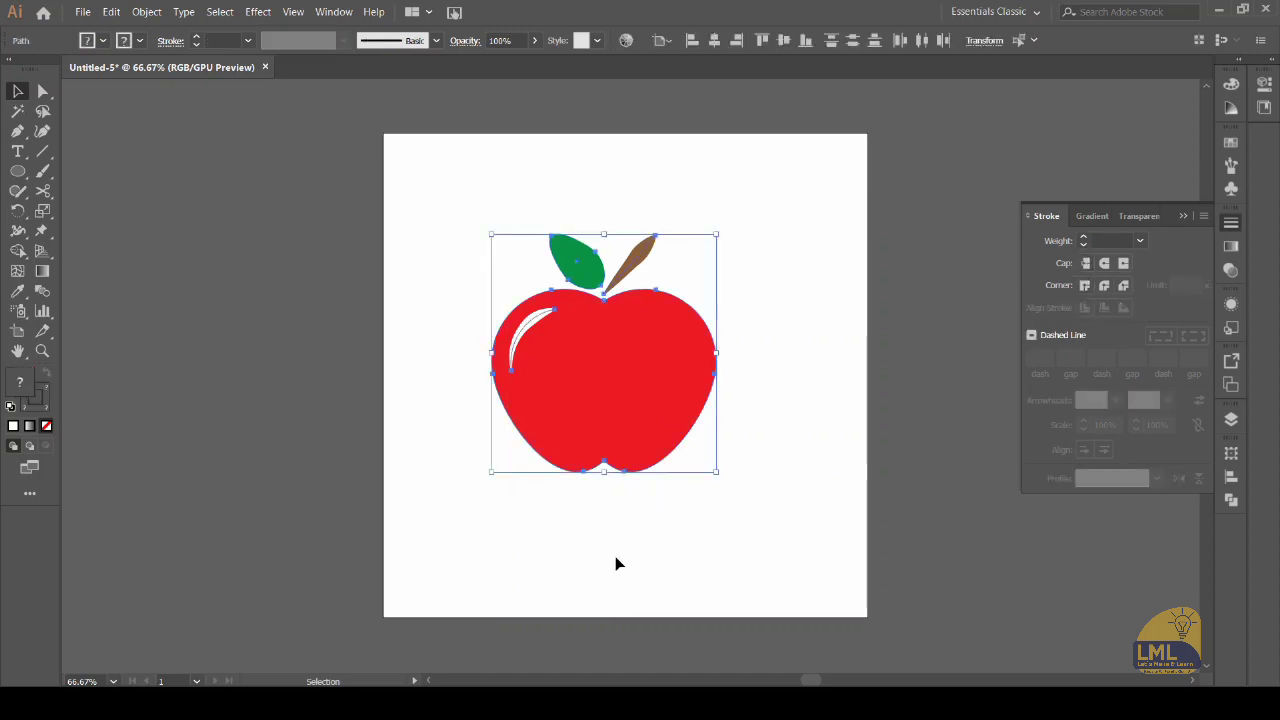
pyautogui.click(694, 576)
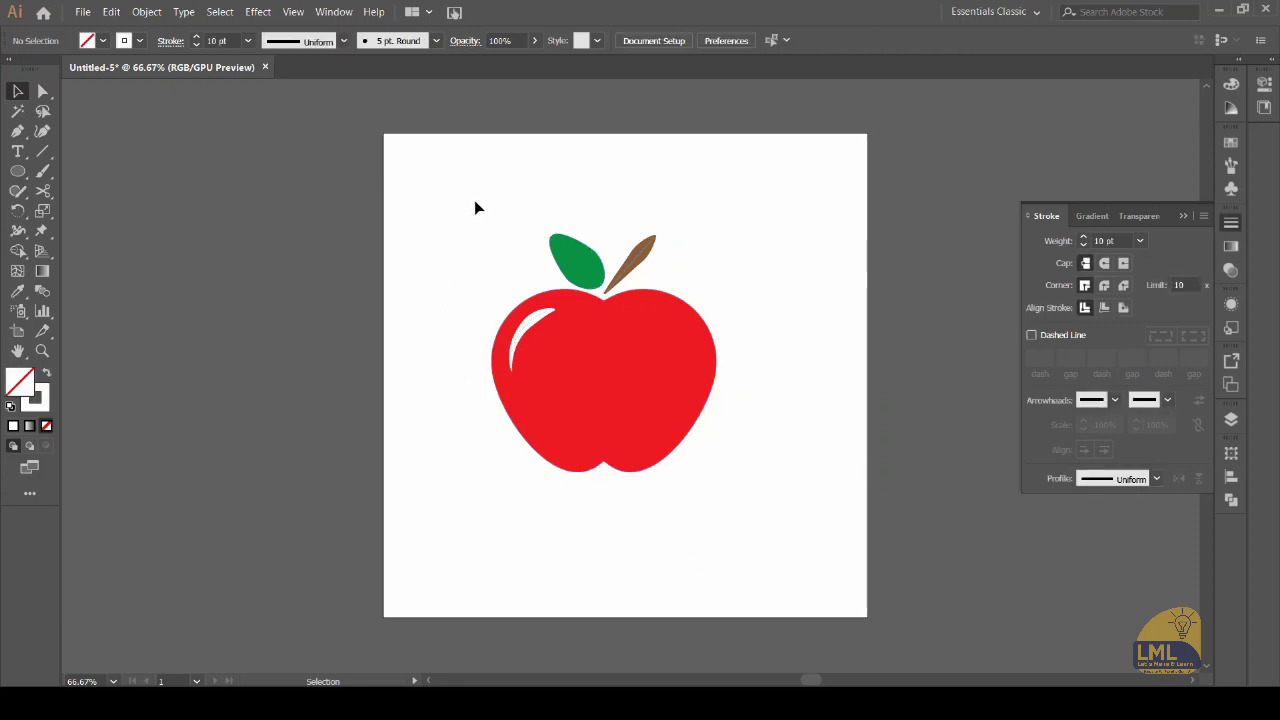
# Group the apple body, highlight, leaf and stem into a single object.
pyautogui.moveTo(472, 201); pyautogui.dragTo(789, 537)
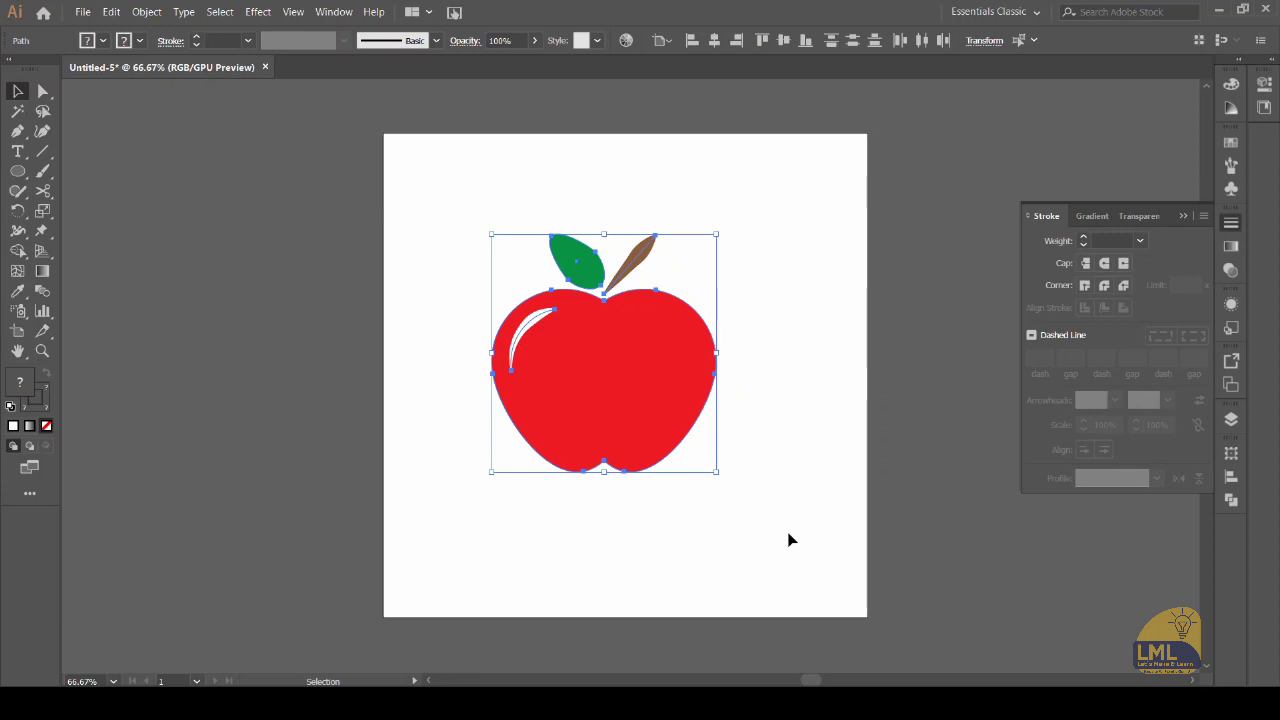
pyautogui.press('a')
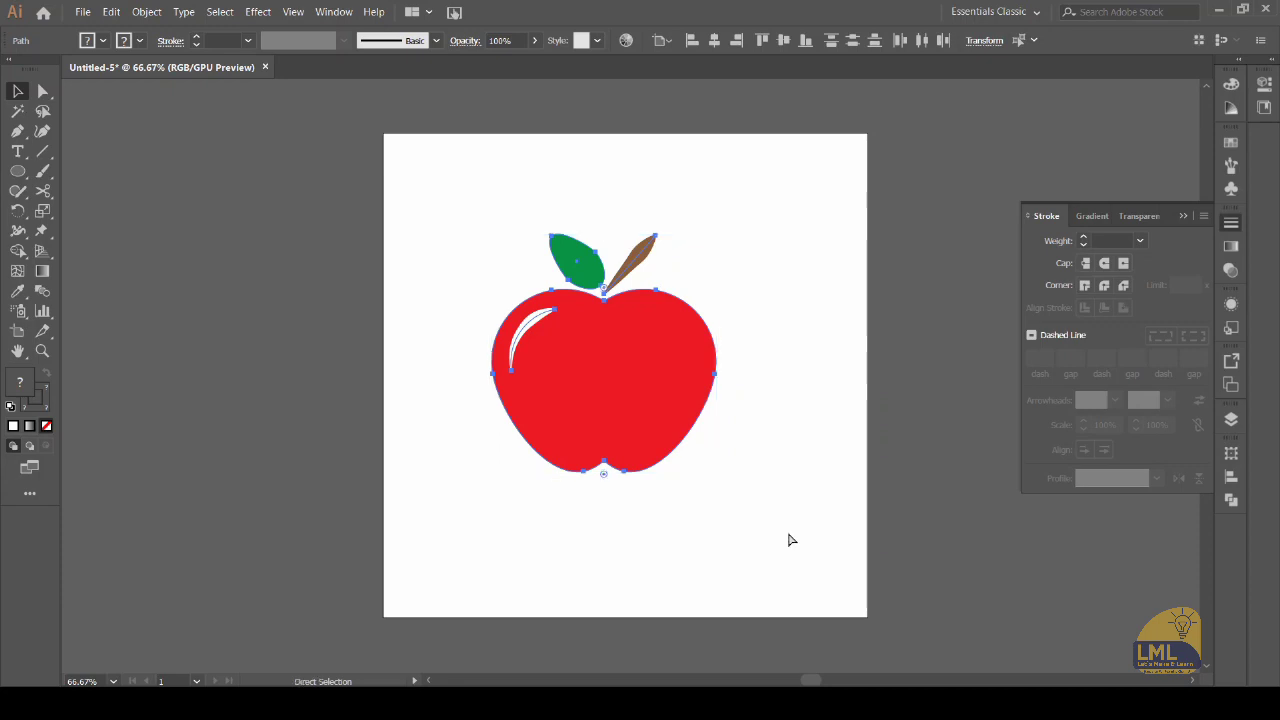
pyautogui.press('v')
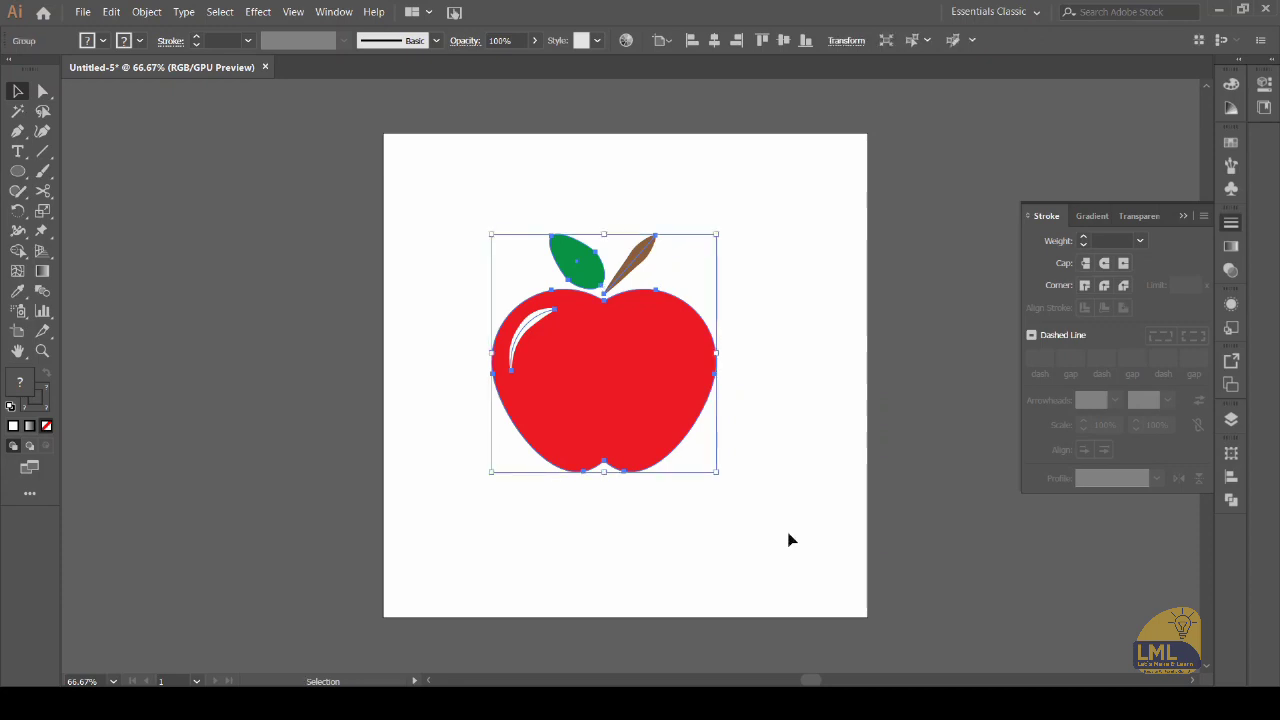
pyautogui.click(788, 437)
# Centre the apple group horizontally and vertically on the artboard and clear the selection.
pyautogui.moveTo(620, 396); pyautogui.dragTo(728, 468)
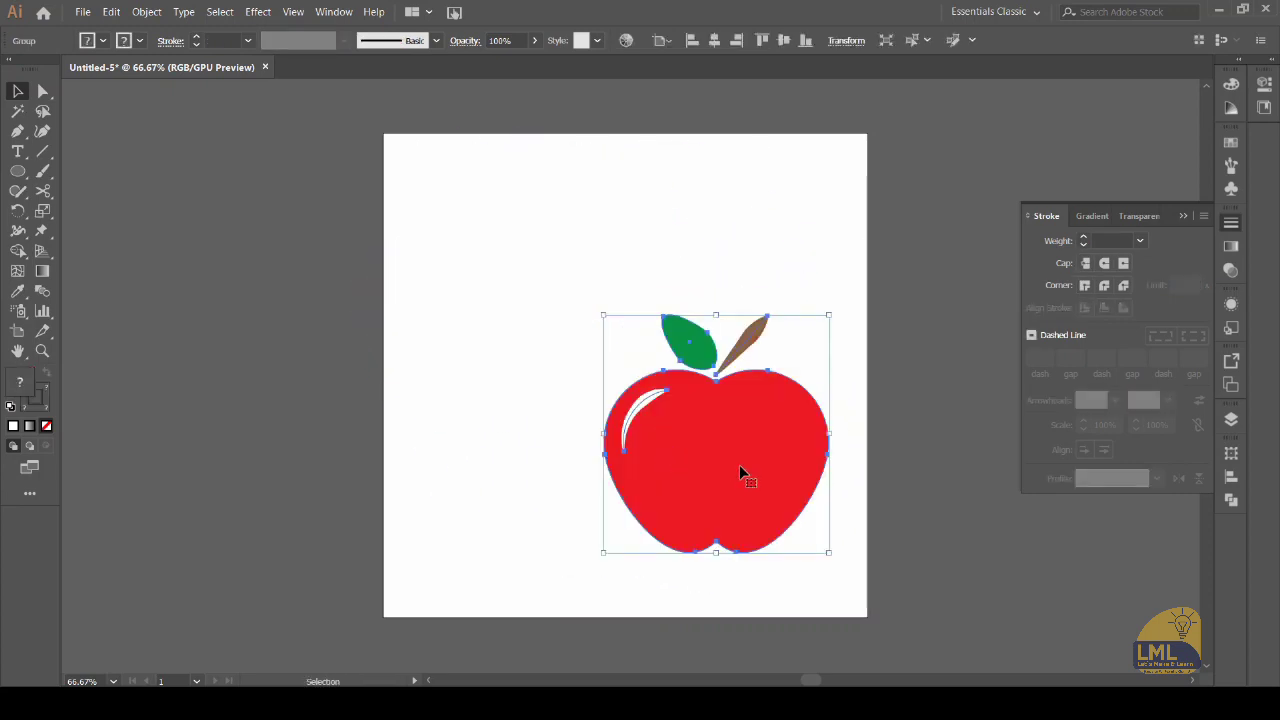
pyautogui.click(714, 40)
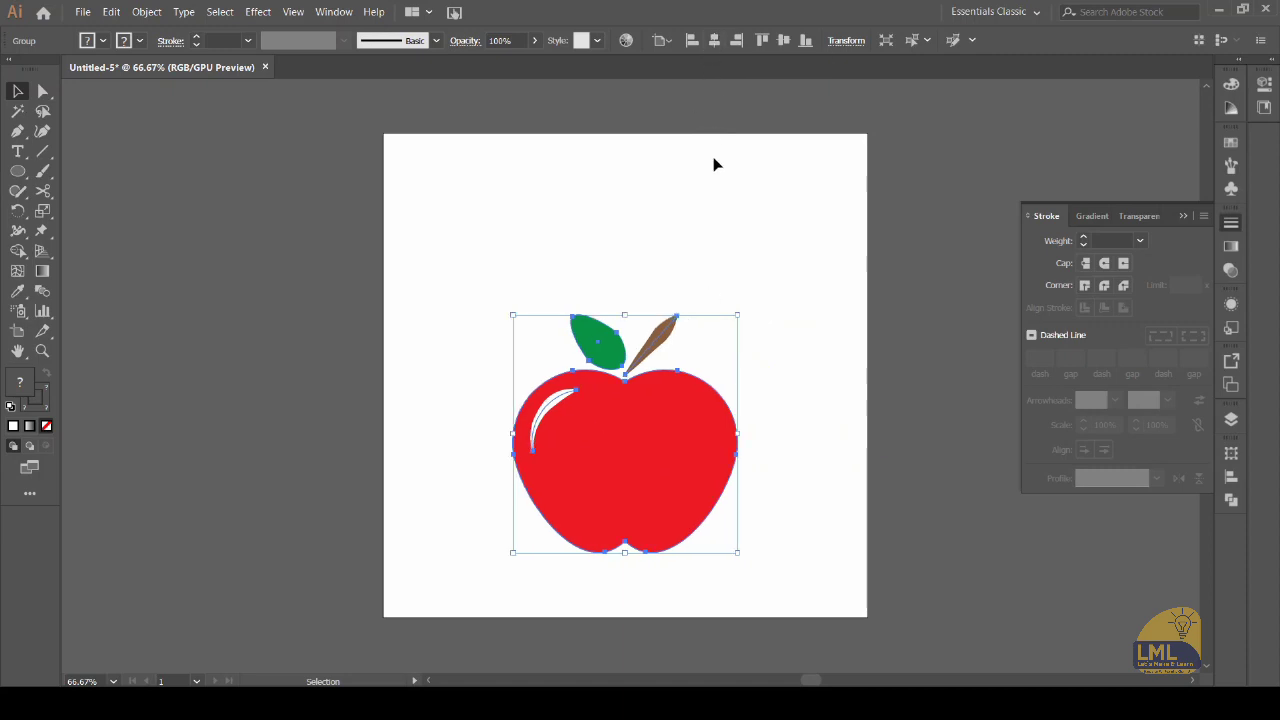
pyautogui.click(678, 305)
pyautogui.click(614, 451)
pyautogui.click(784, 41)
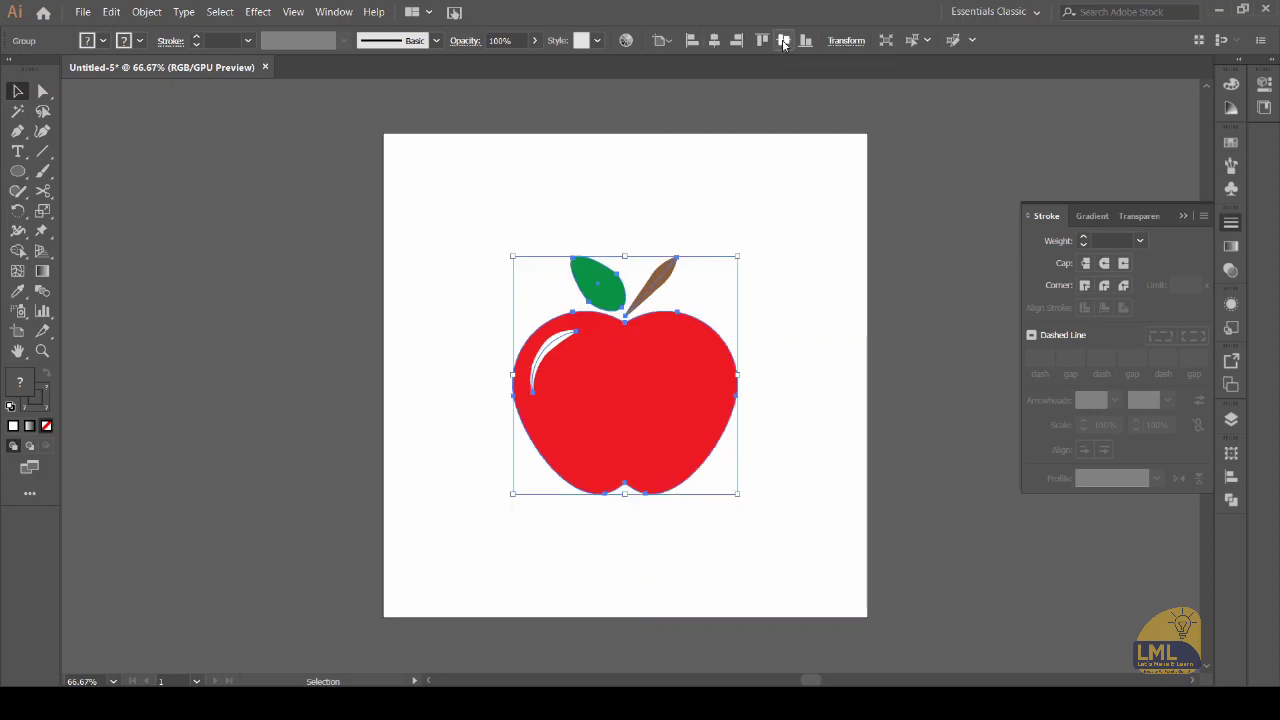
pyautogui.click(818, 272)
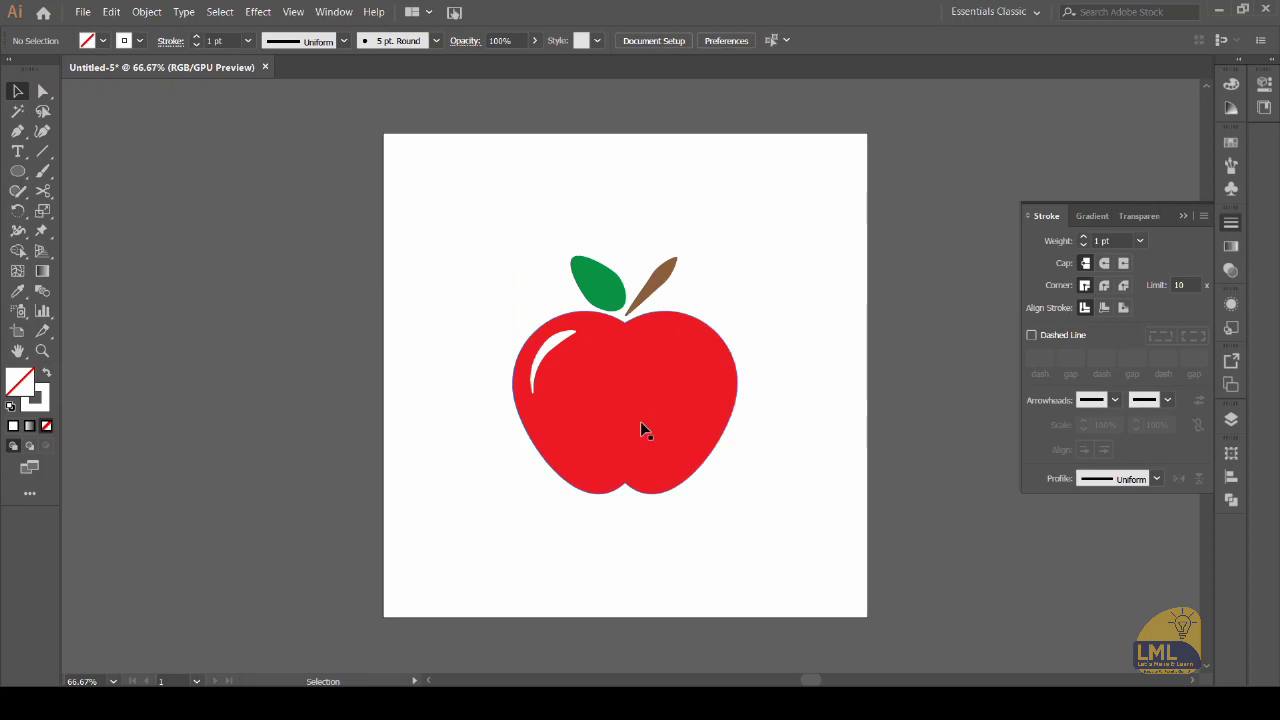
# Create a 400 × 400 px square over the apple with the Rectangle tool.
pyautogui.click(17, 172)
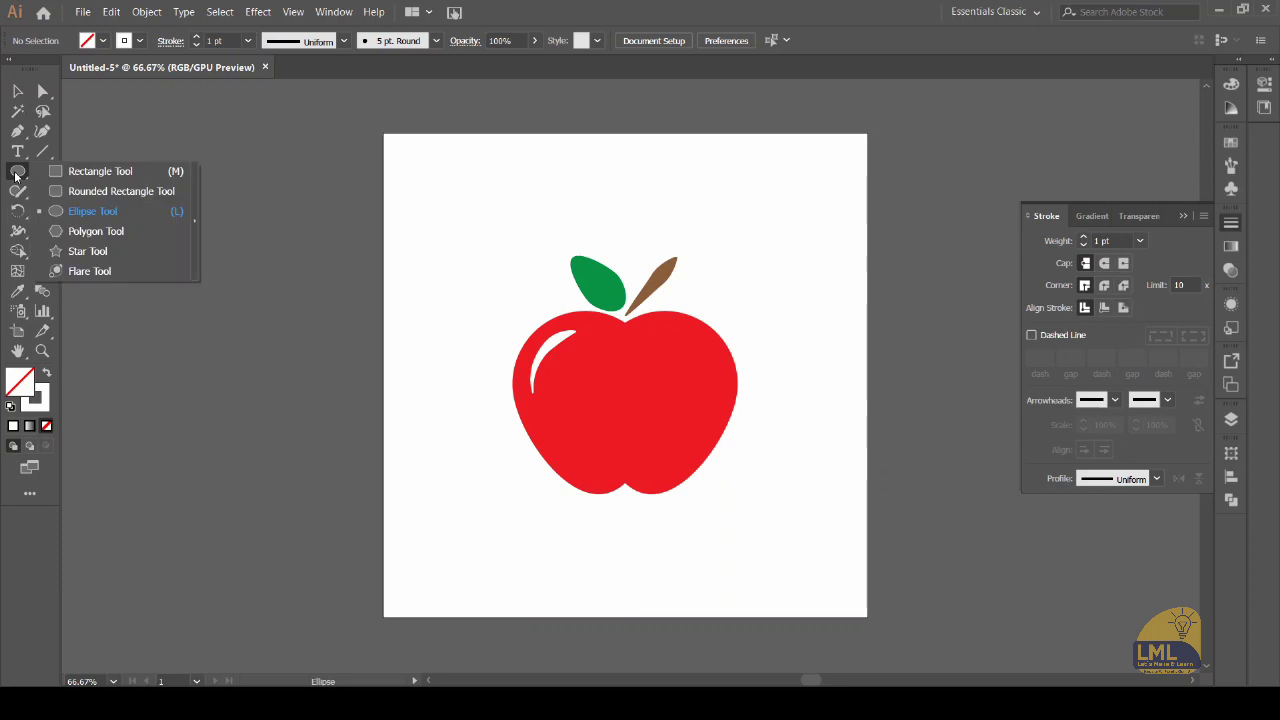
pyautogui.click(111, 173)
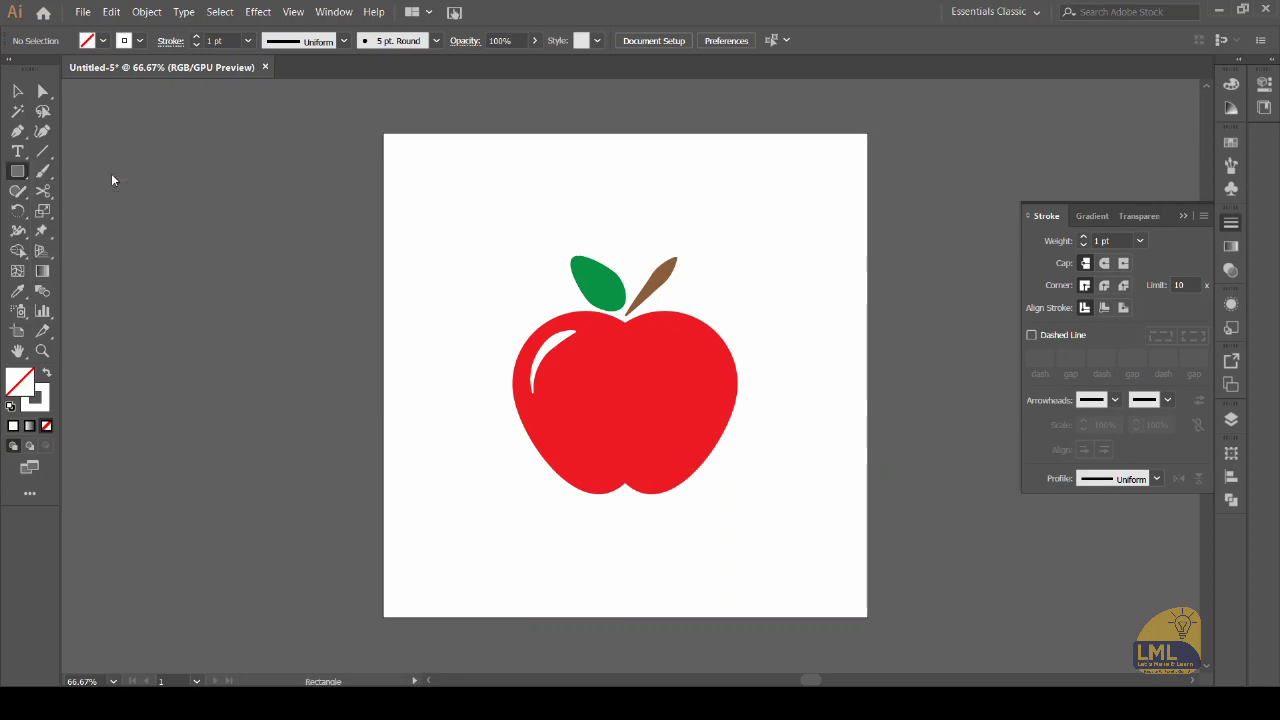
pyautogui.click(431, 195)
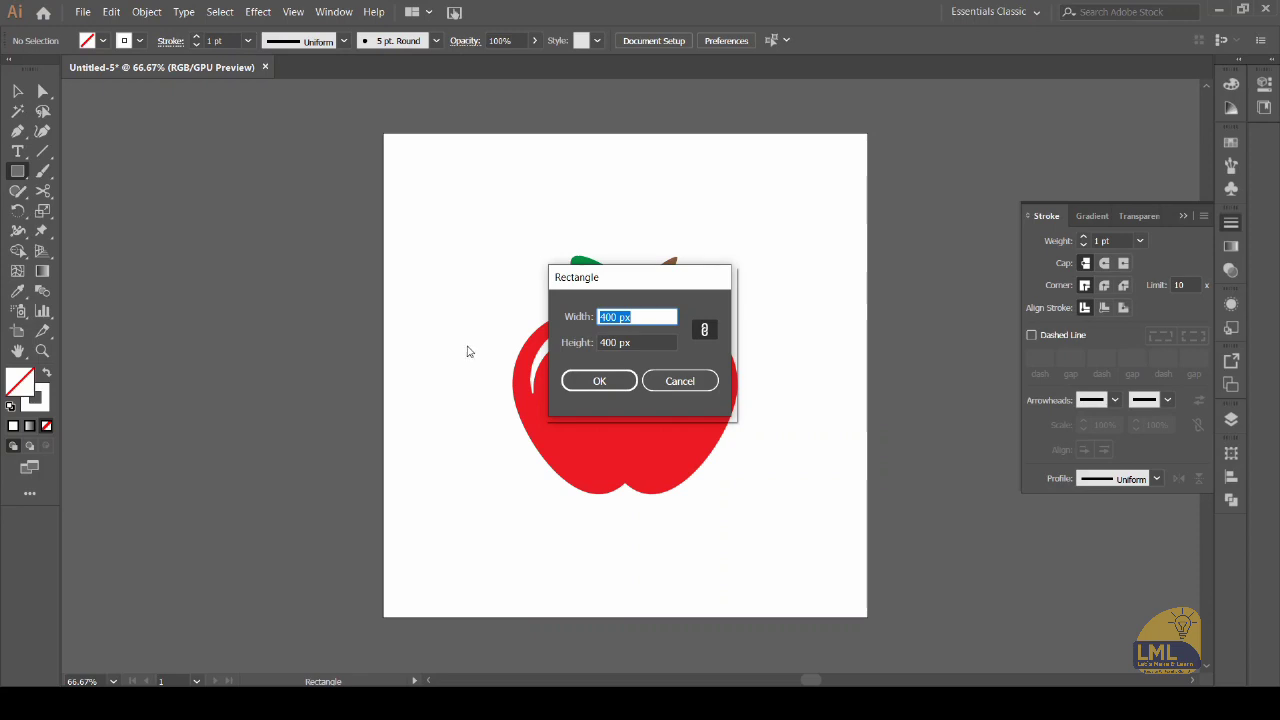
pyautogui.click(704, 331)
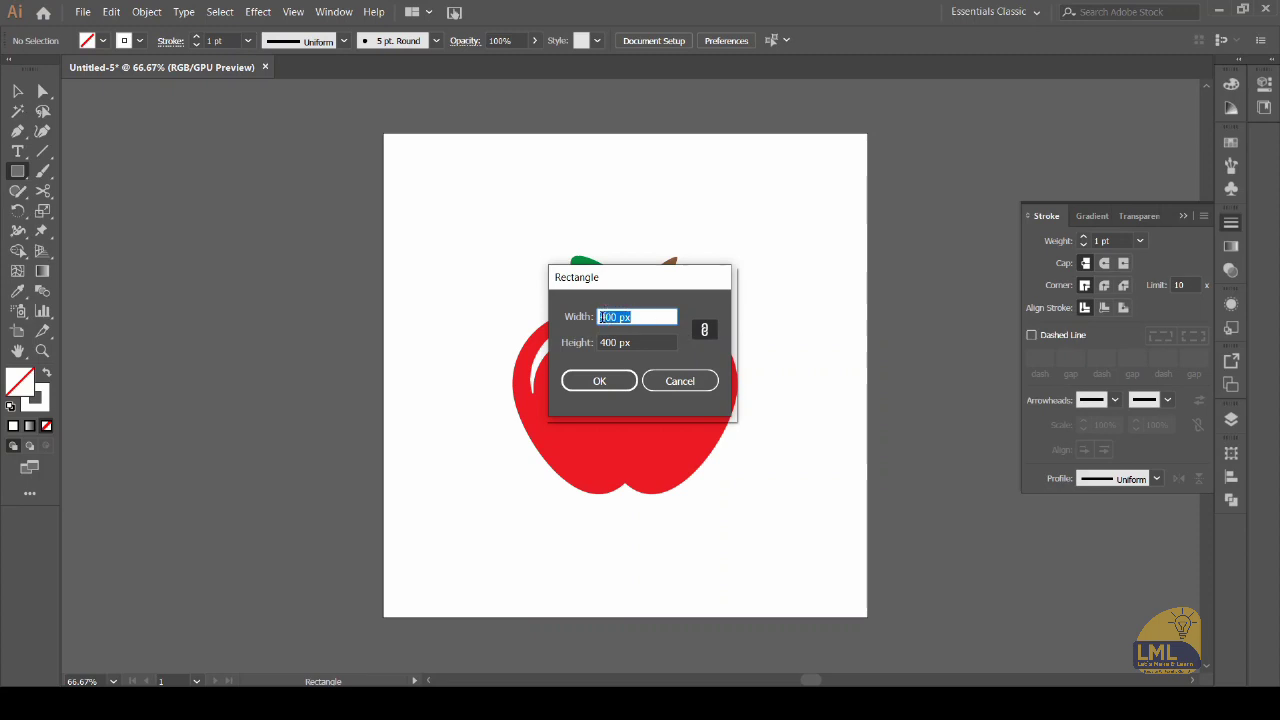
pyautogui.click(604, 382)
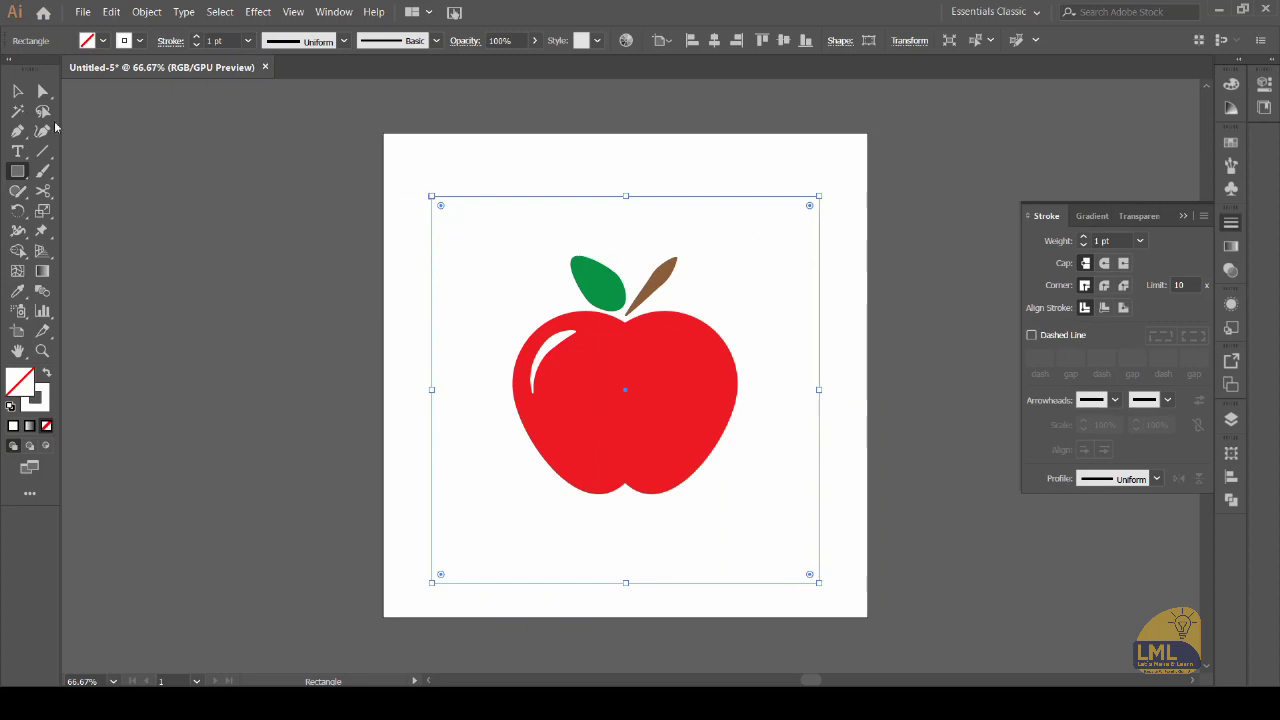
# Fill the square with medium green and clear the selection.
pyautogui.click(15, 91)
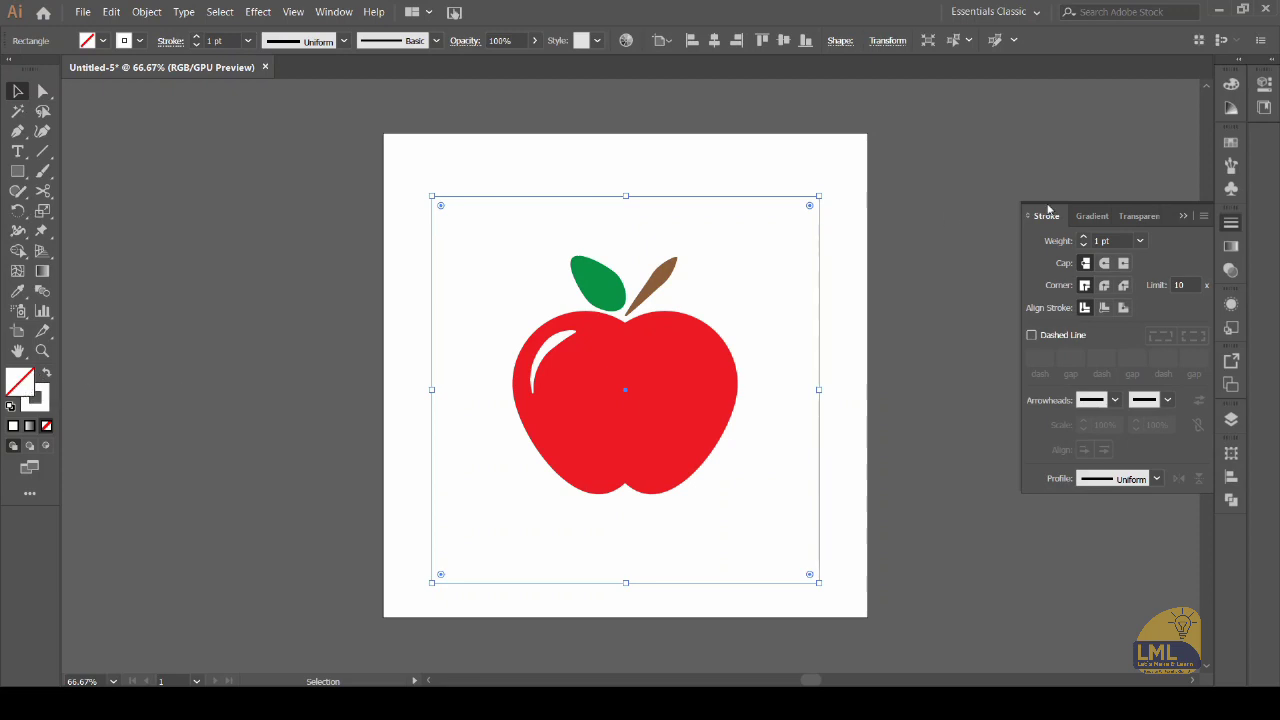
pyautogui.click(1233, 145)
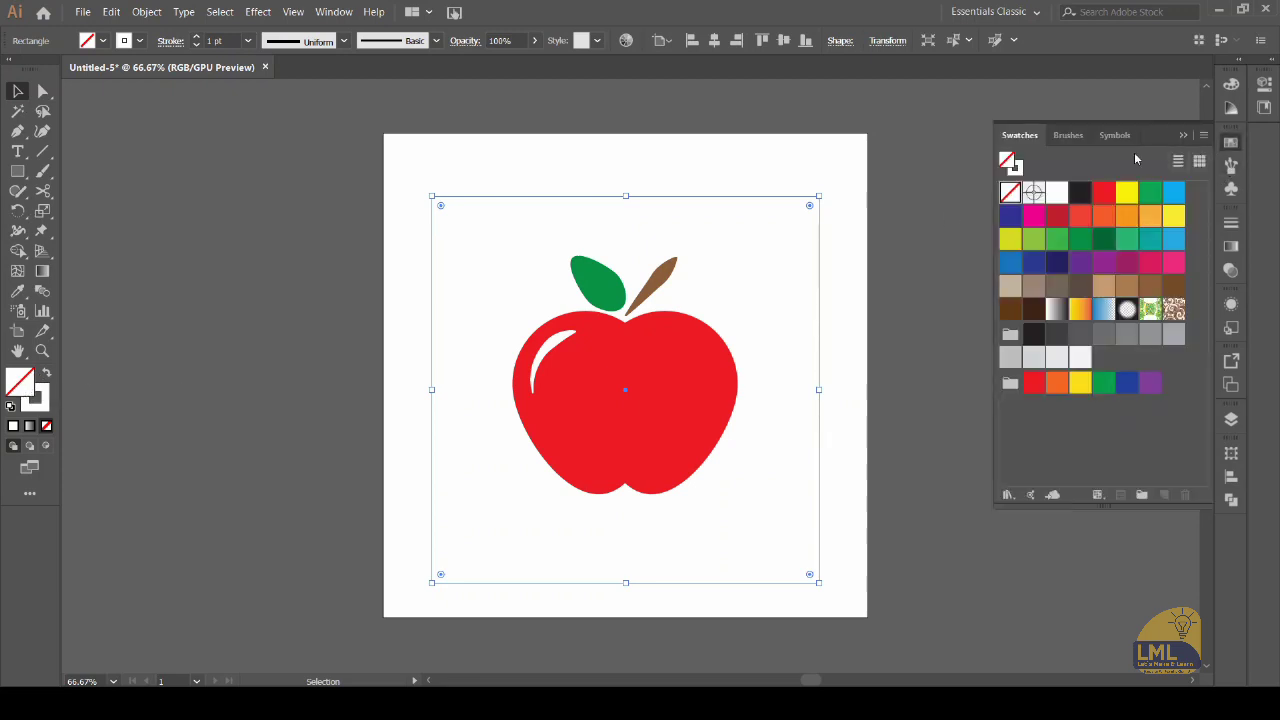
pyautogui.click(1055, 241)
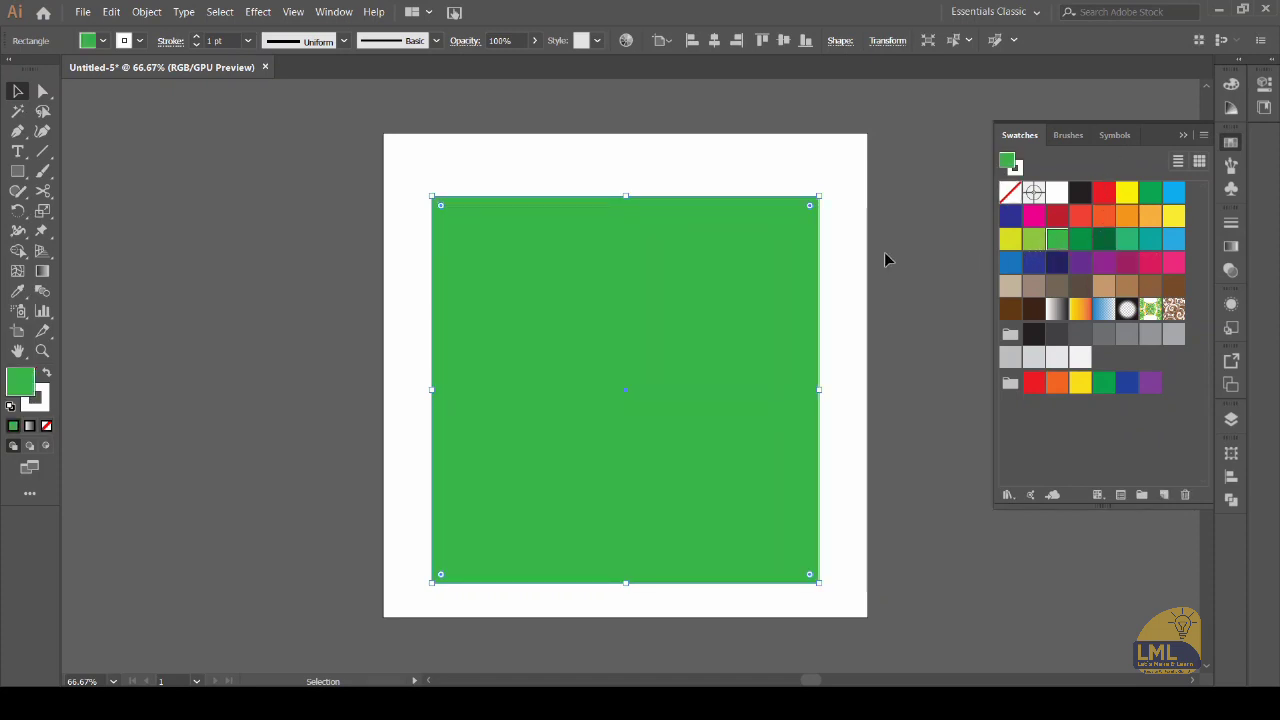
pyautogui.click(18, 91)
pyautogui.hotkey('ctrl', 'shift', 'a')
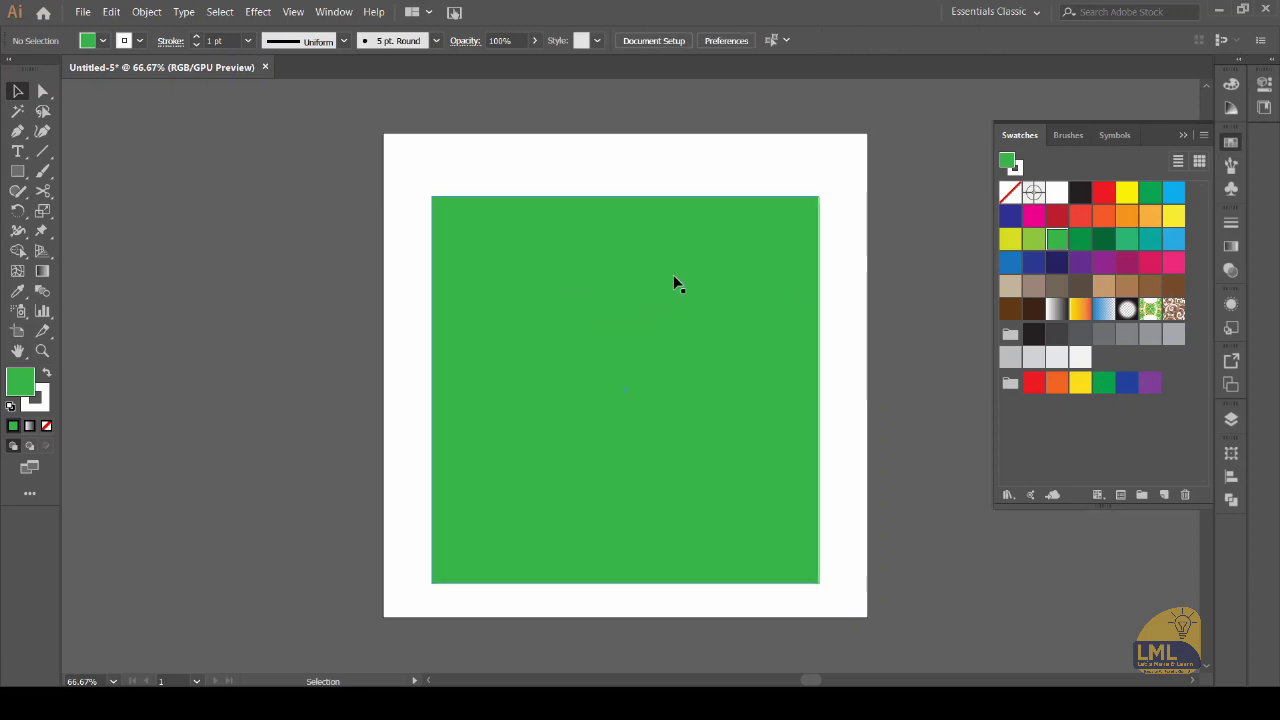
# Send the square to the back, behind the apple, and centre it vertically on the artboard.
pyautogui.click(690, 251)
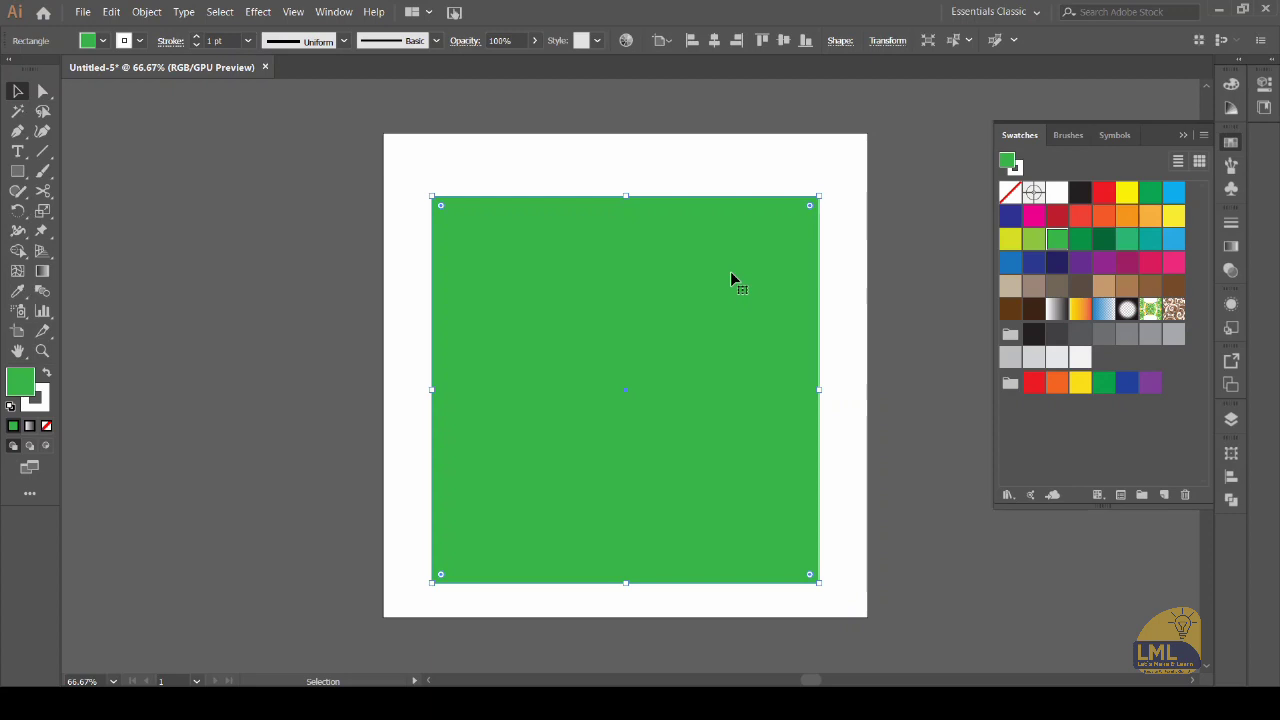
pyautogui.rightClick(731, 272)
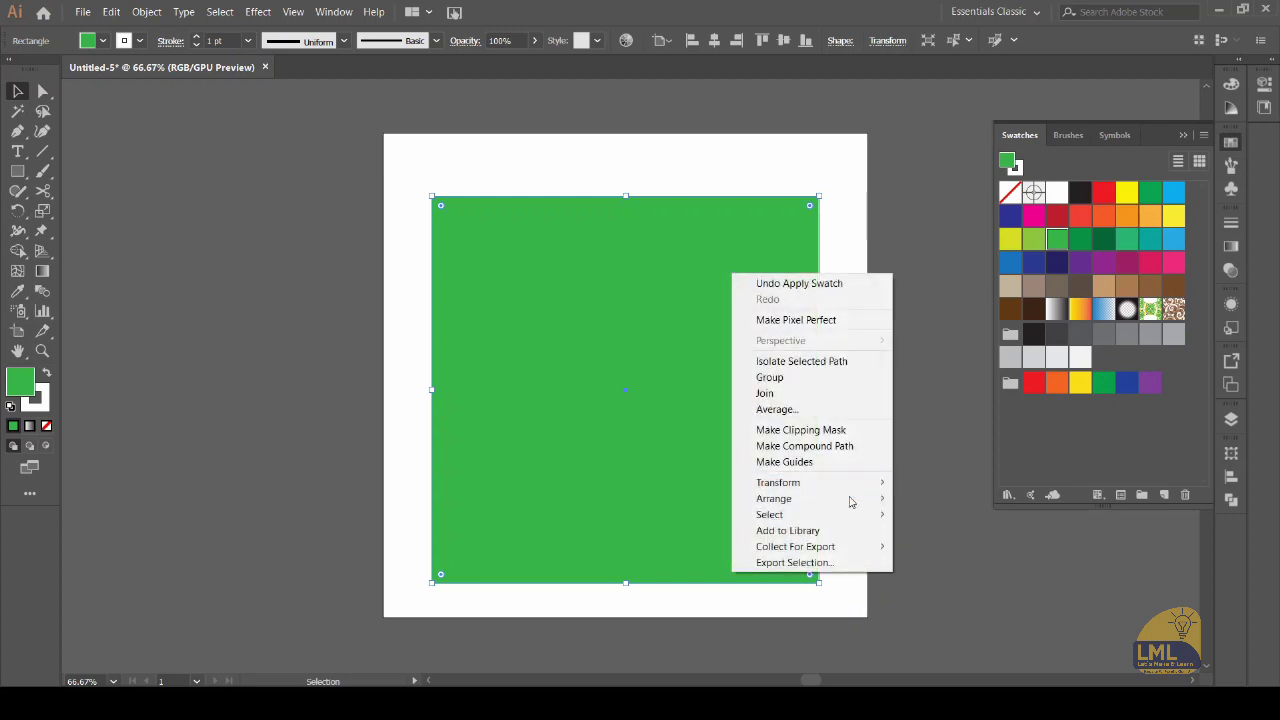
pyautogui.moveTo(851, 505)
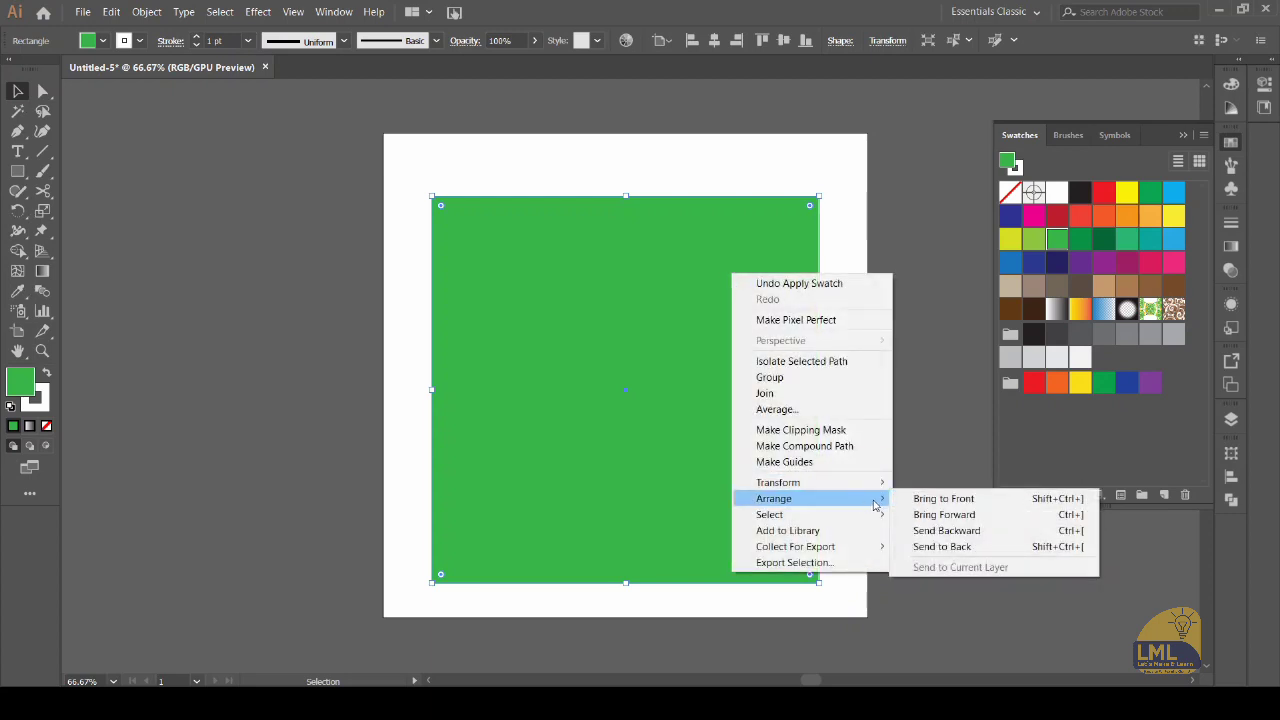
pyautogui.click(943, 546)
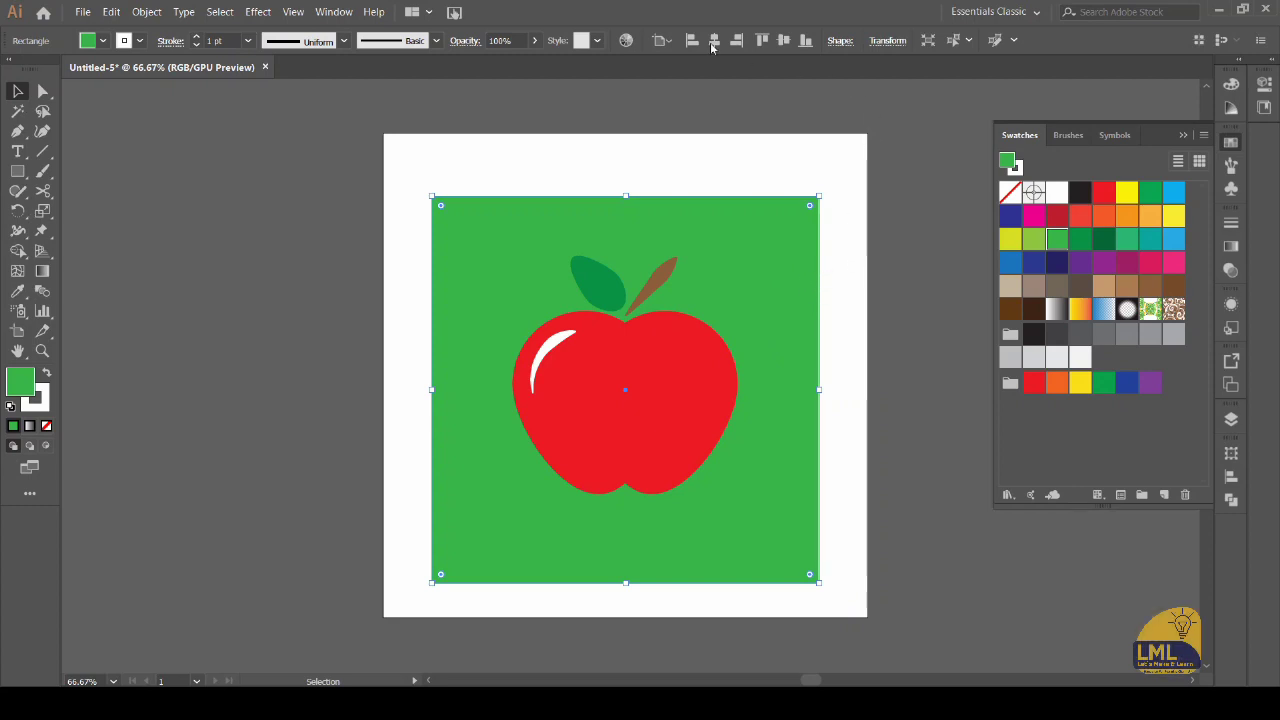
pyautogui.click(786, 41)
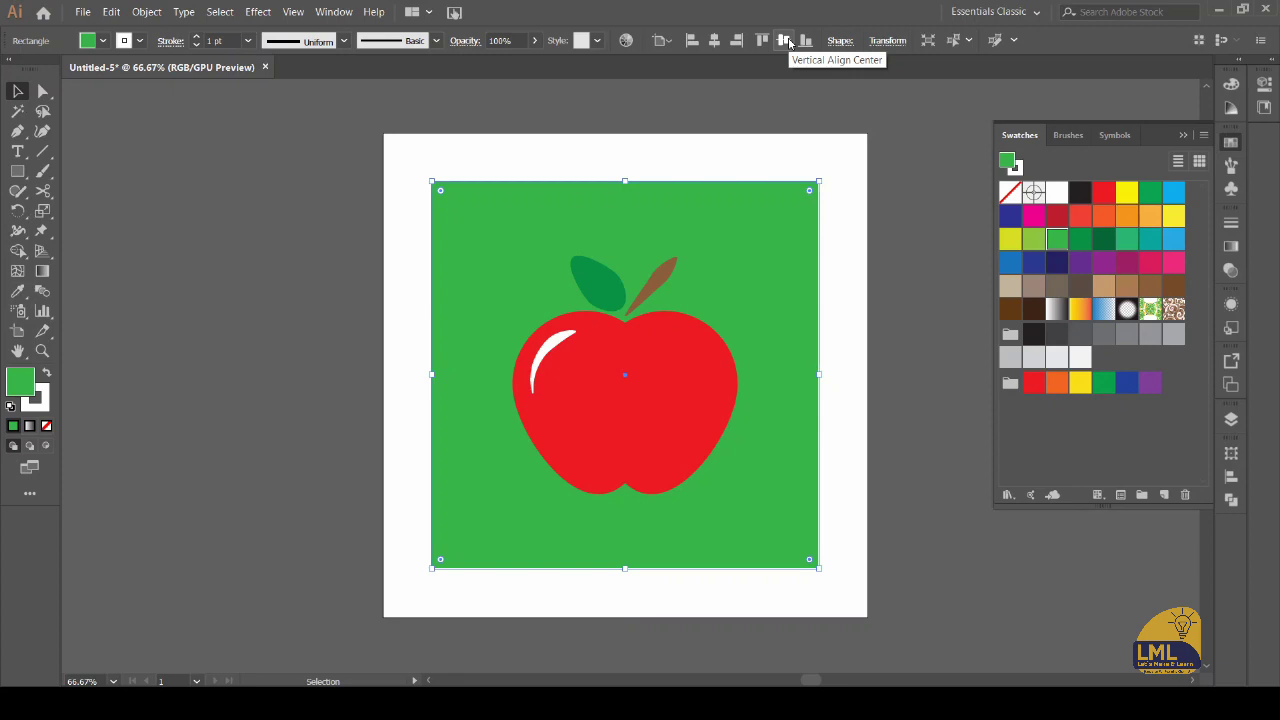
pyautogui.click(850, 220)
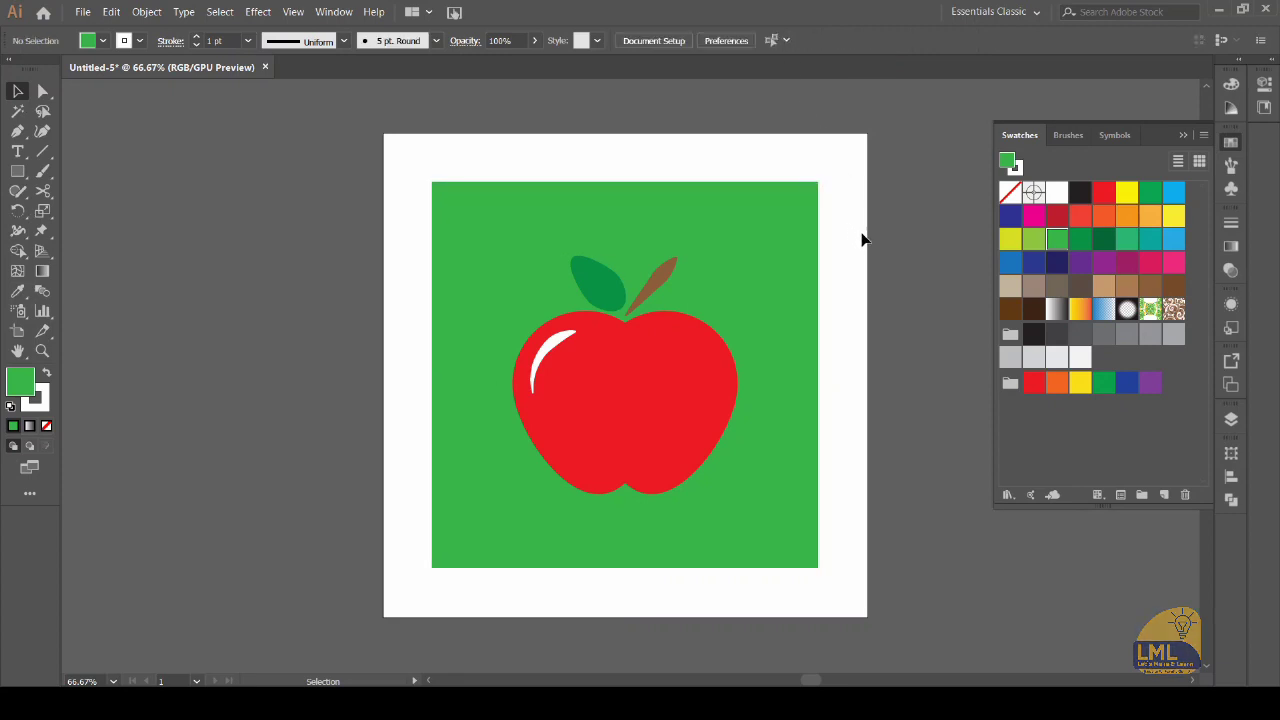
# Recolour the background square with the light yellowish-green swatch and clear the selection.
pyautogui.click(747, 241)
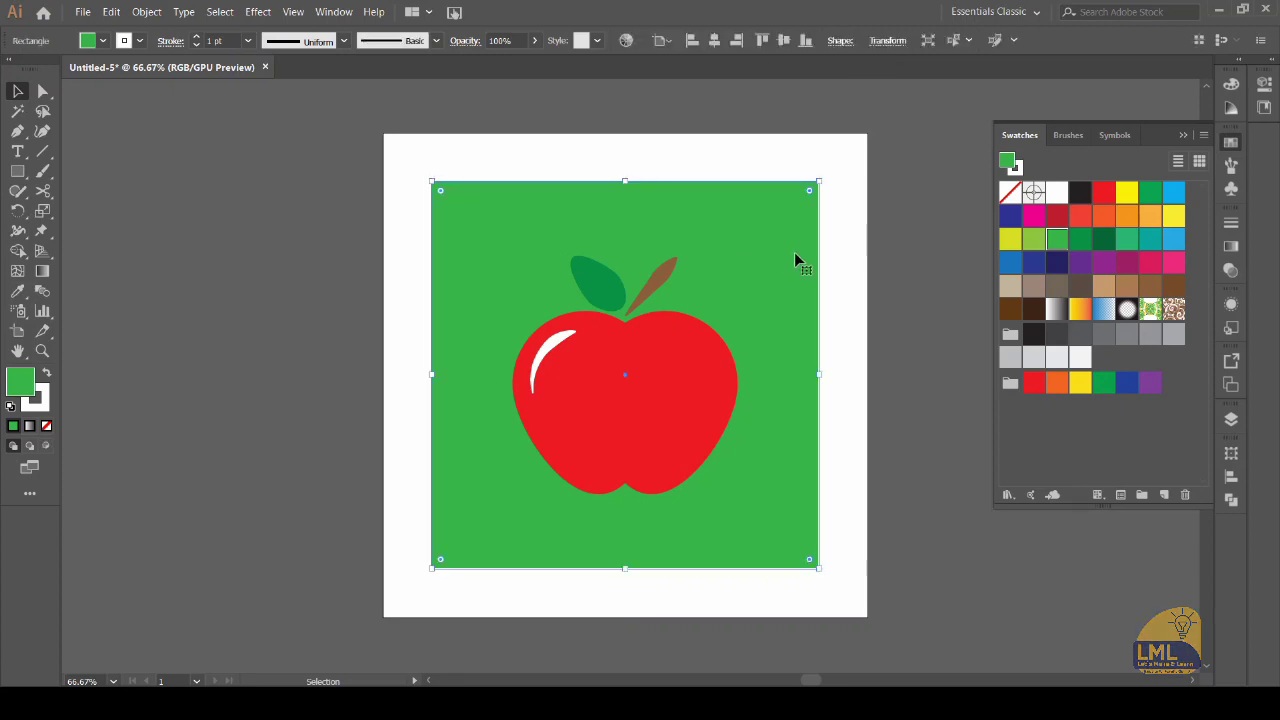
pyautogui.click(1035, 241)
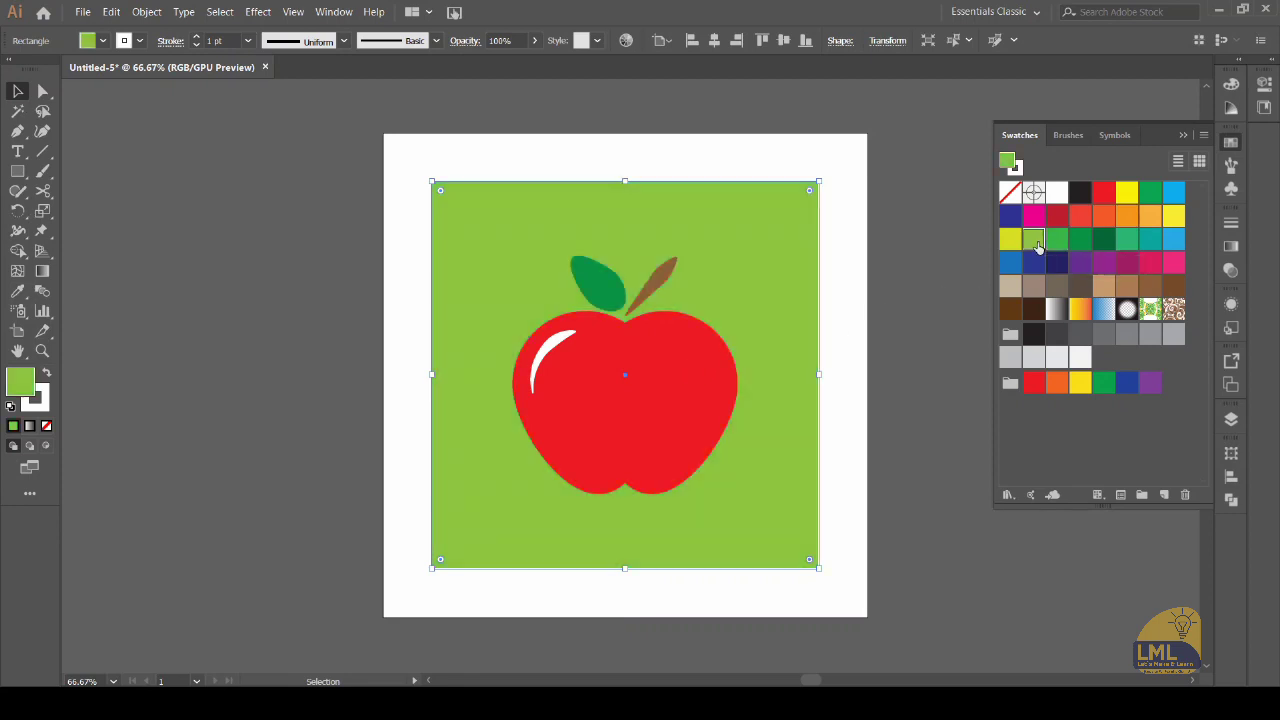
pyautogui.click(870, 309)
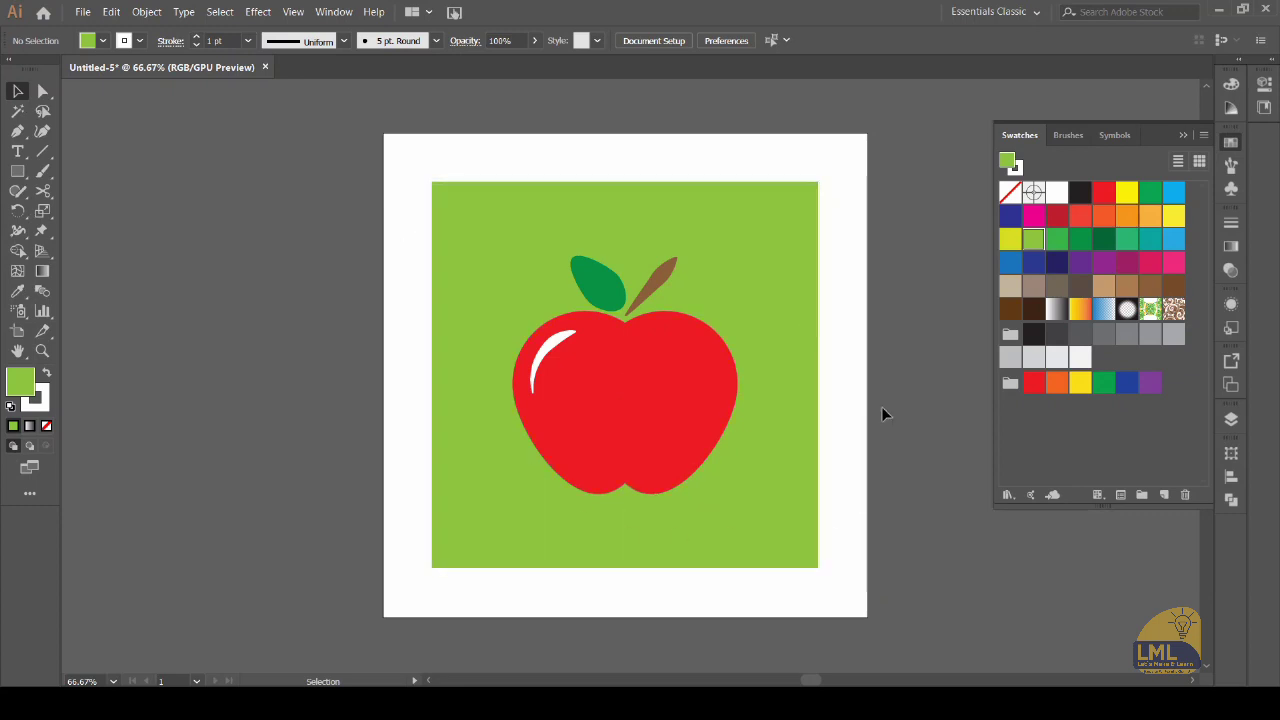
# Add the text "APPLE" on the square and position it just below the apple.
pyautogui.click(17, 151)
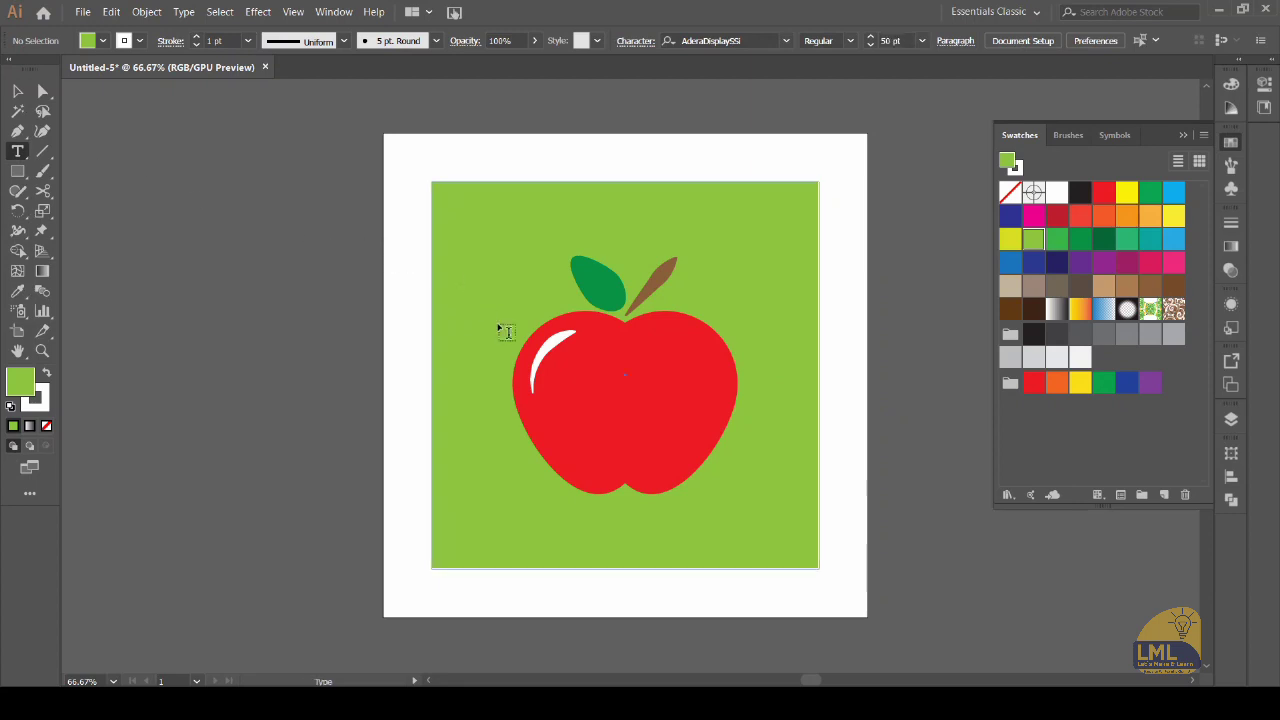
pyautogui.click(557, 541)
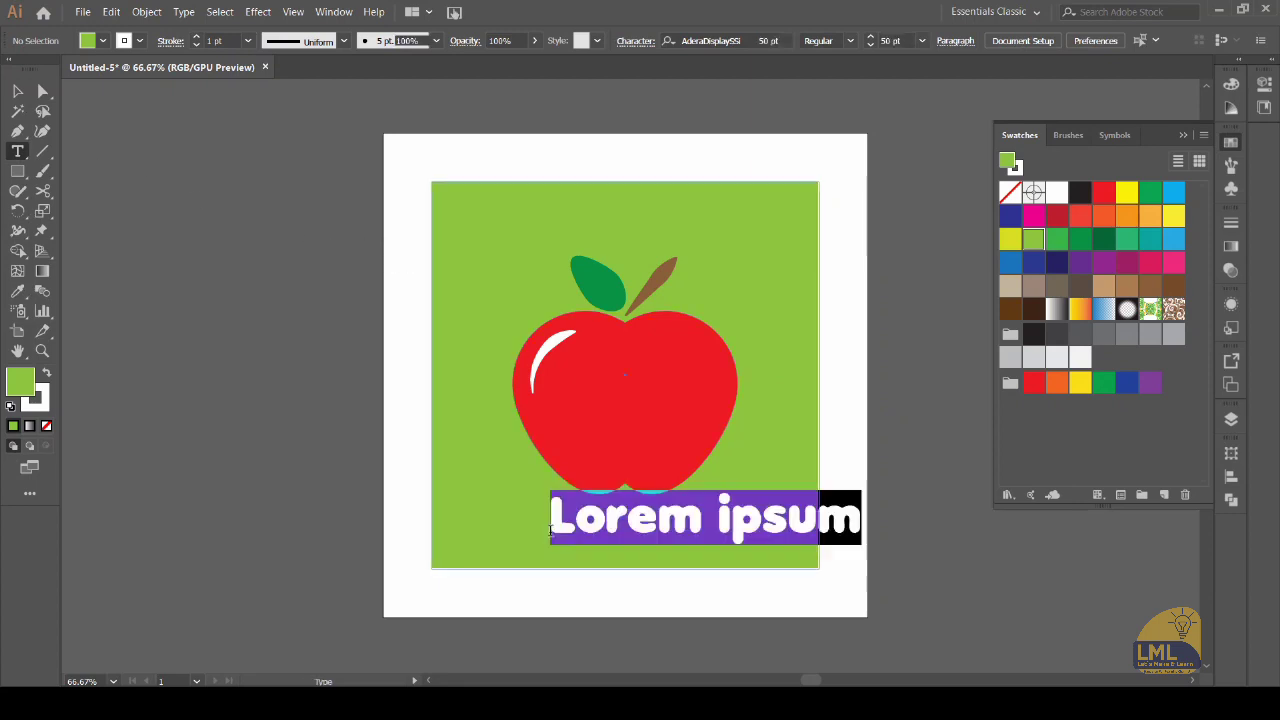
pyautogui.write('APPLE')
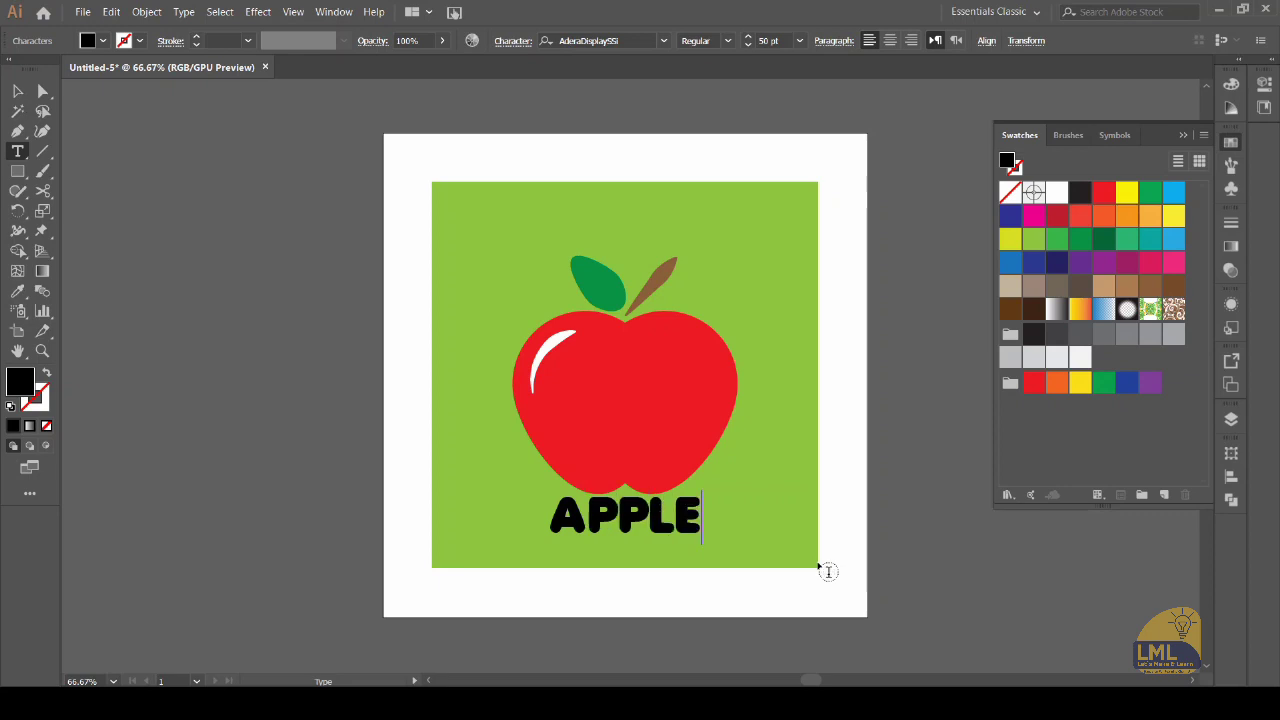
pyautogui.press('Escape')
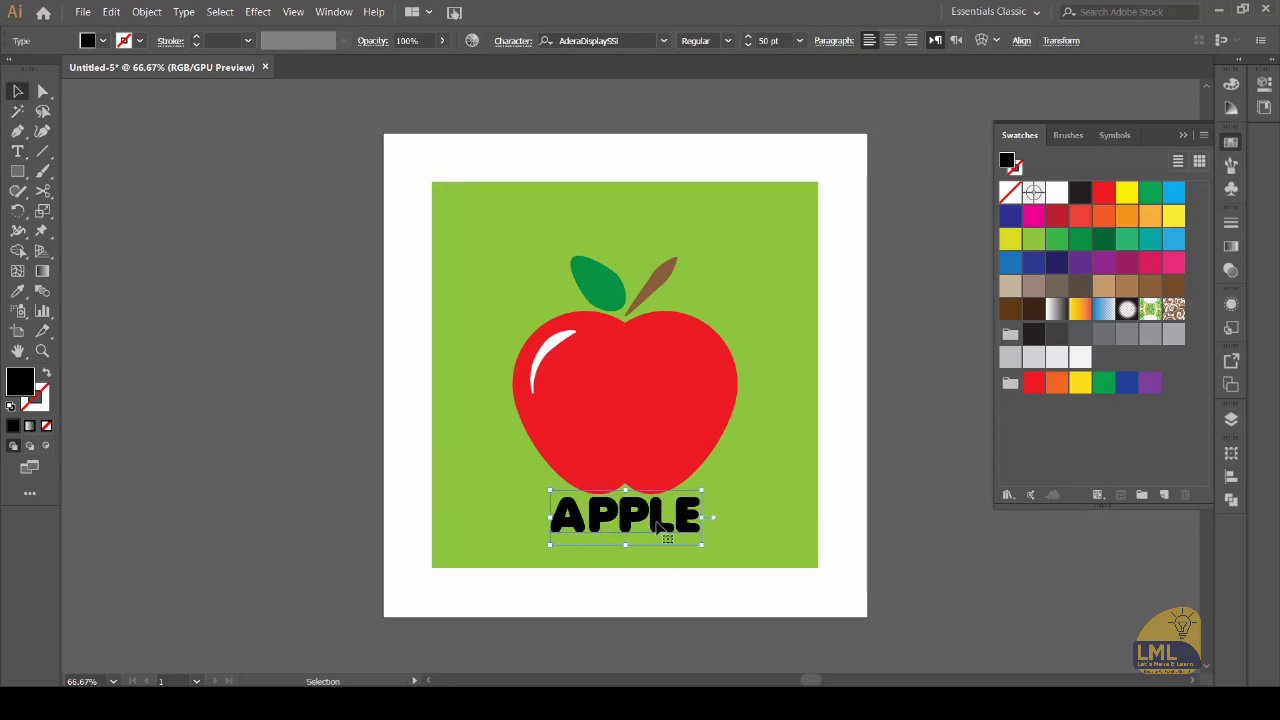
pyautogui.moveTo(660, 527); pyautogui.dragTo(657, 542)
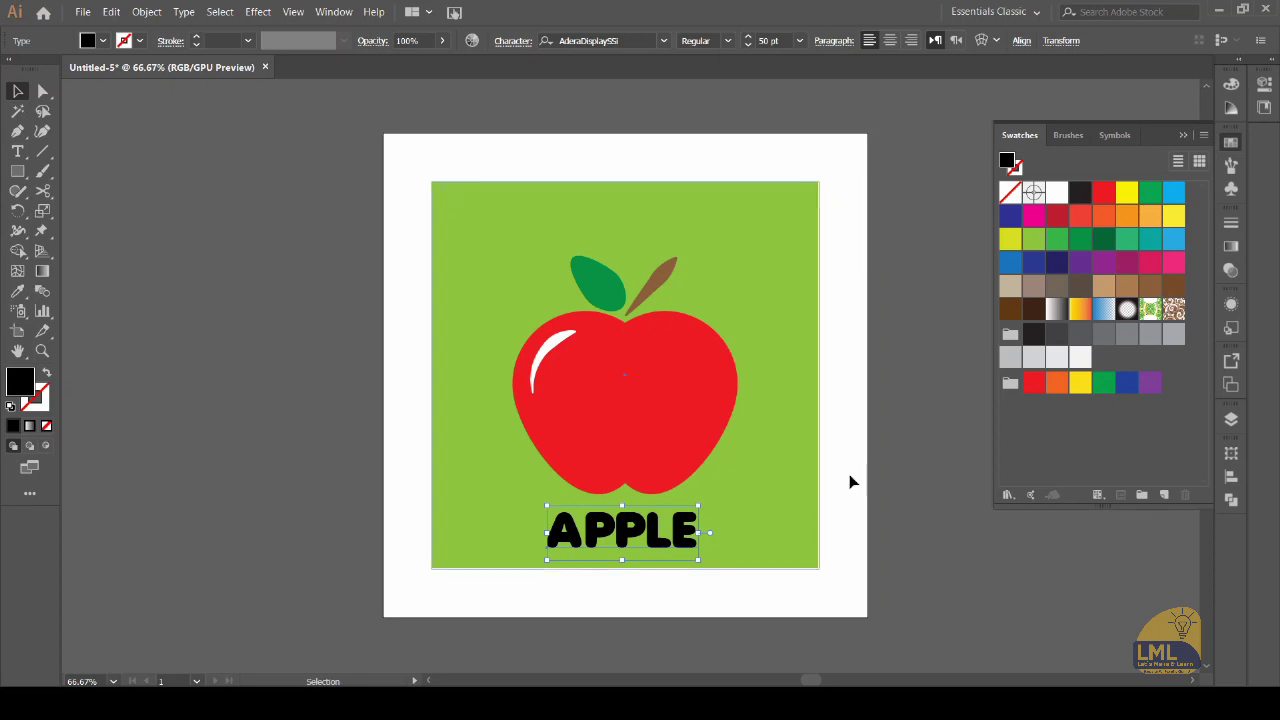
# Try the dark and medium green swatches on the APPLE text and settle on dark green.
pyautogui.click(1106, 244)
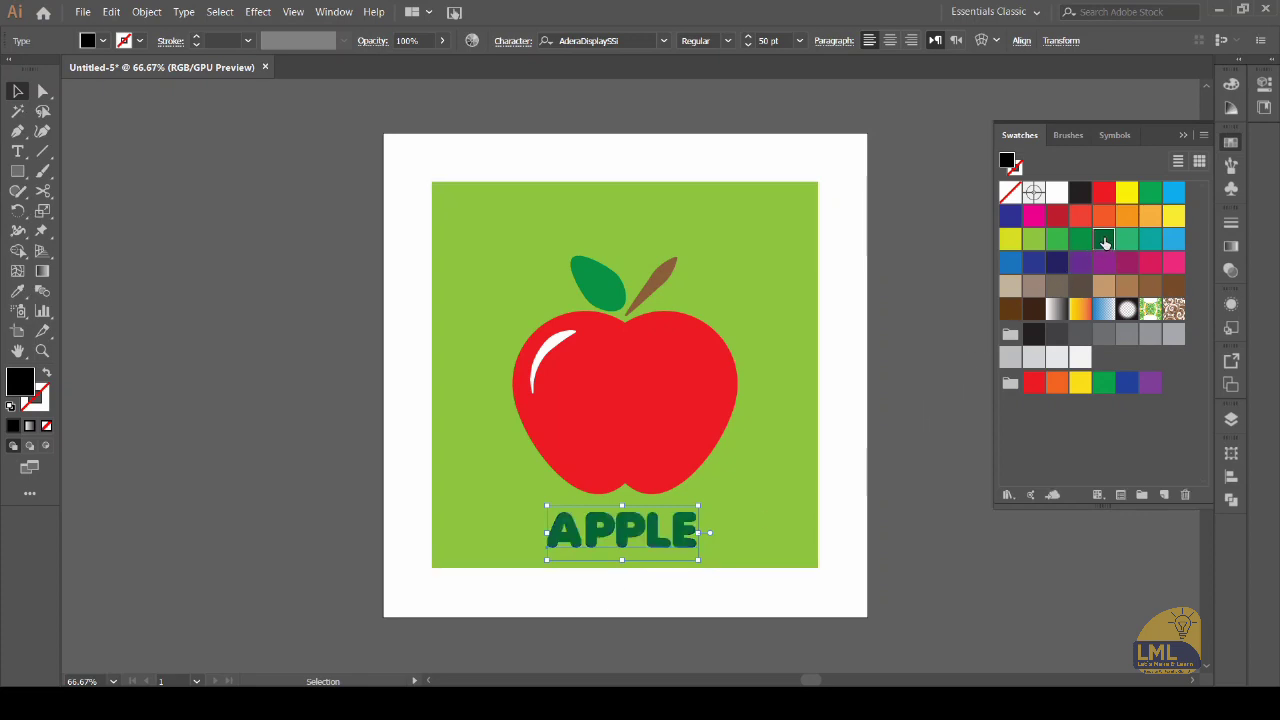
pyautogui.click(1082, 242)
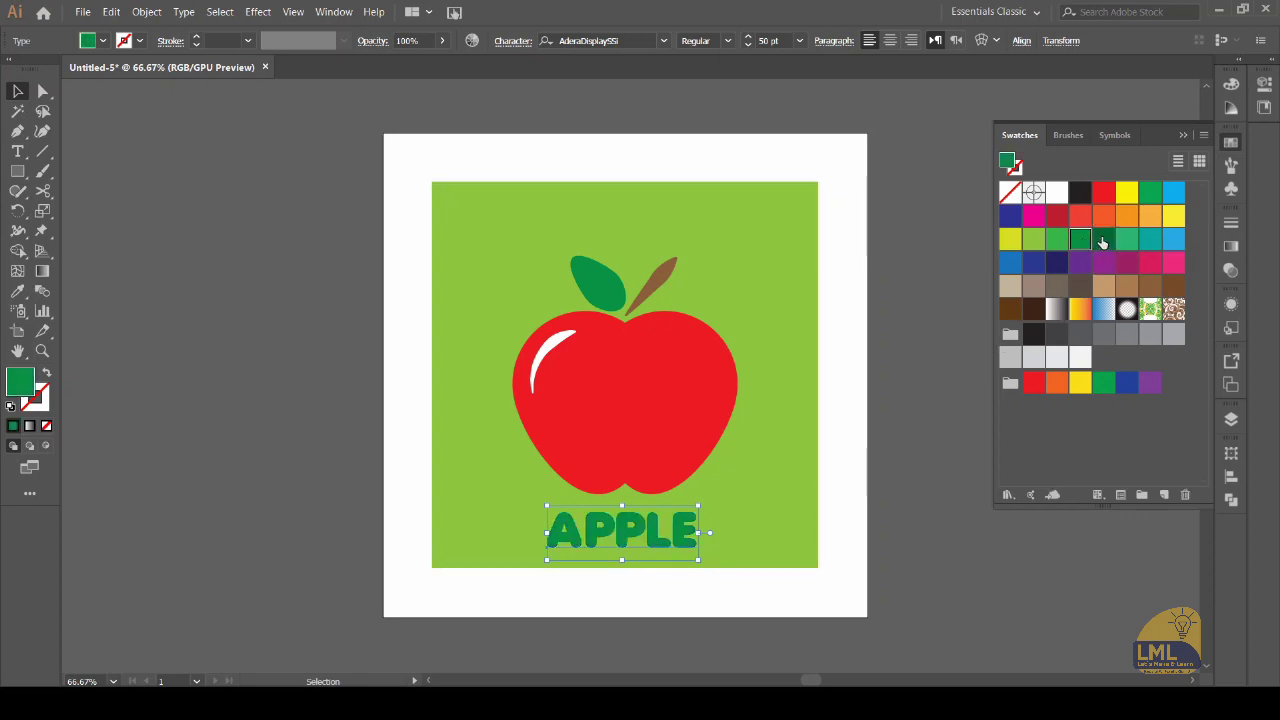
pyautogui.click(1104, 240)
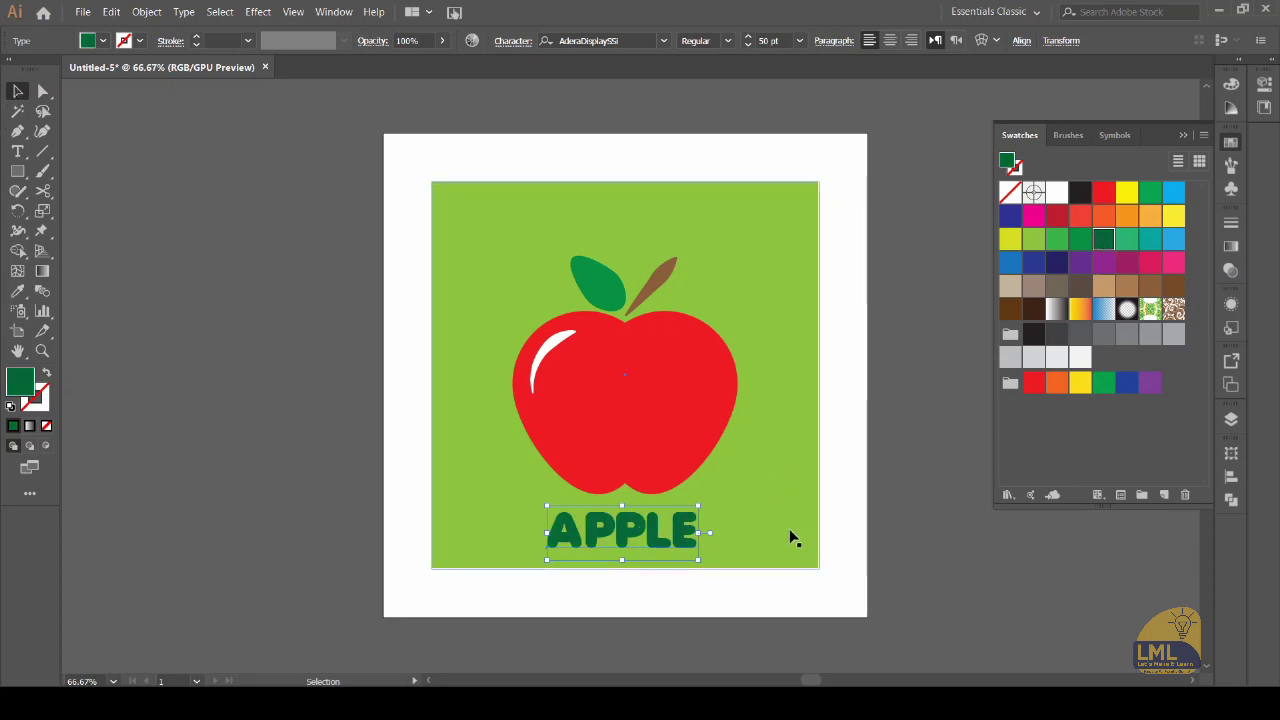
# Centre the APPLE text horizontally on the background square, using the square as key object, and clear the selection.
pyautogui.keyDown('shift'); pyautogui.click(780, 470); pyautogui.keyUp('shift')
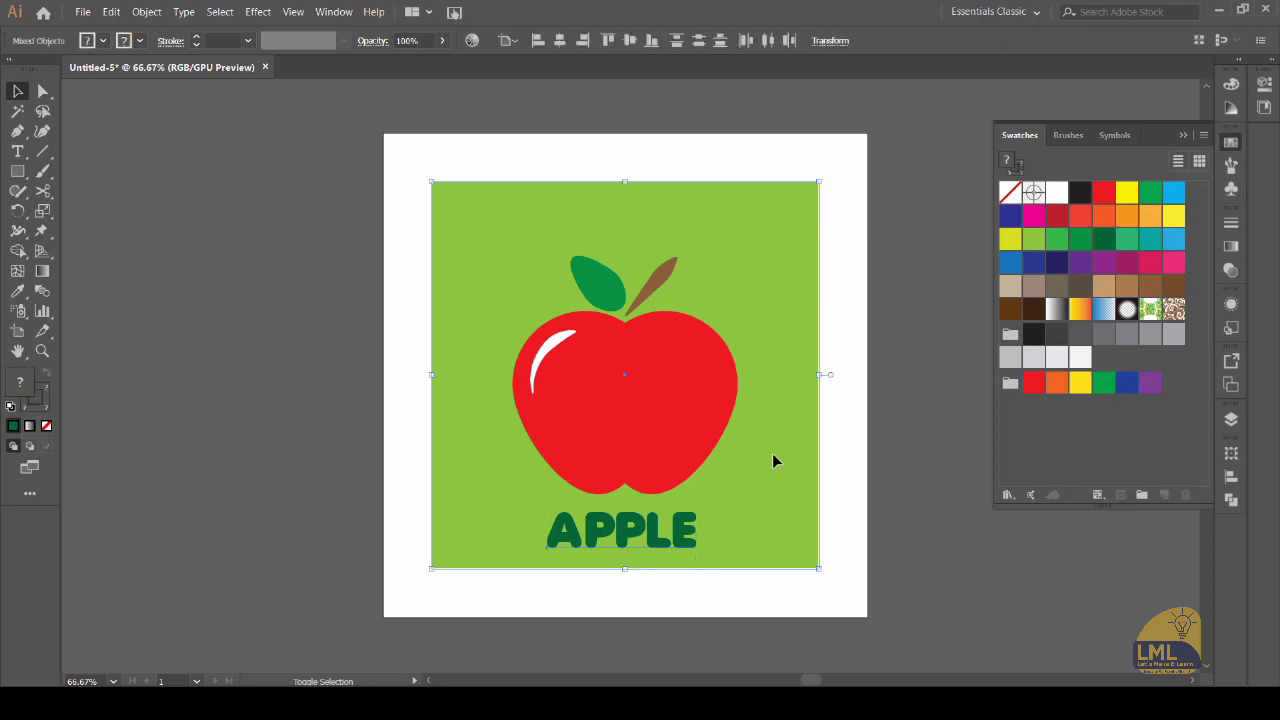
pyautogui.click(786, 316)
pyautogui.click(560, 40)
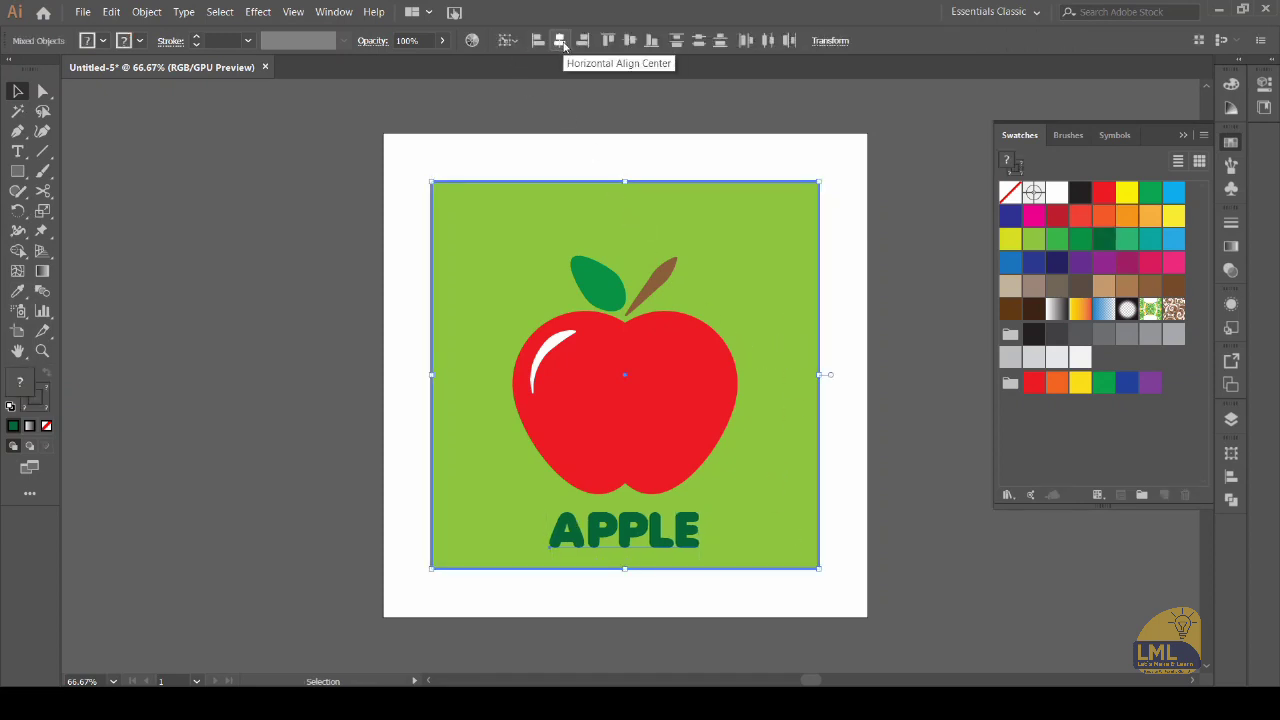
pyautogui.click(908, 418)
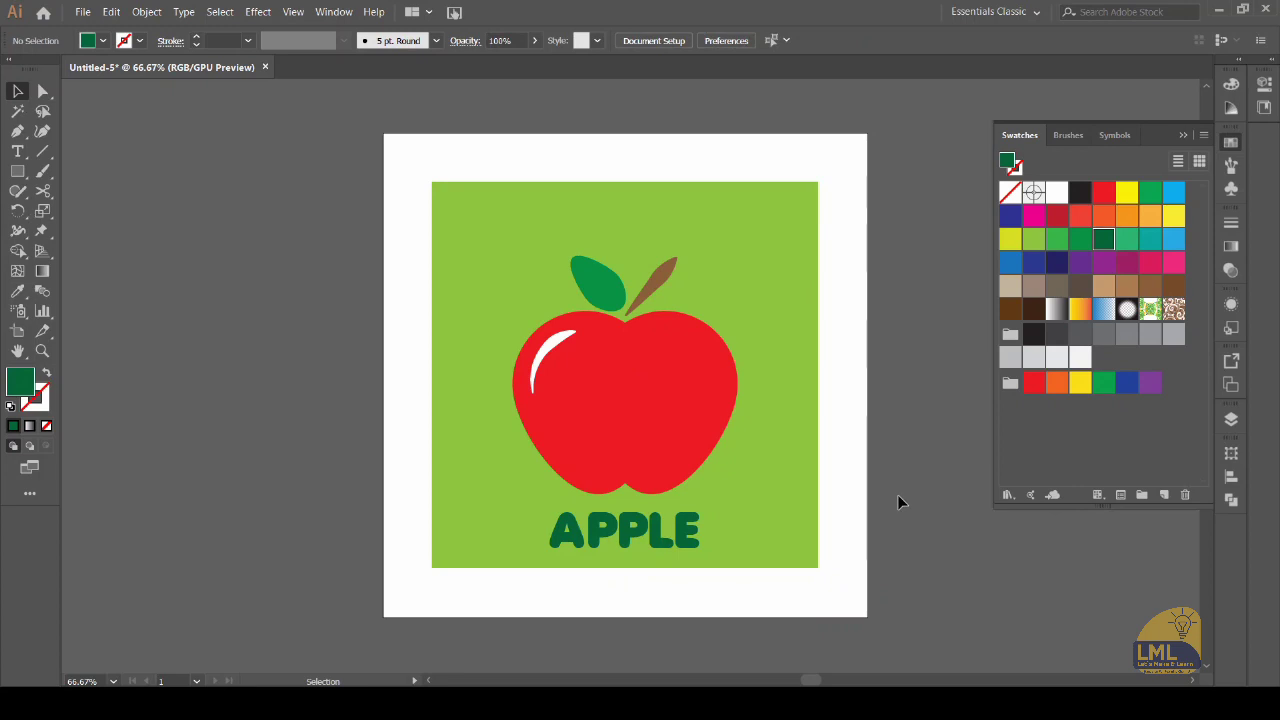